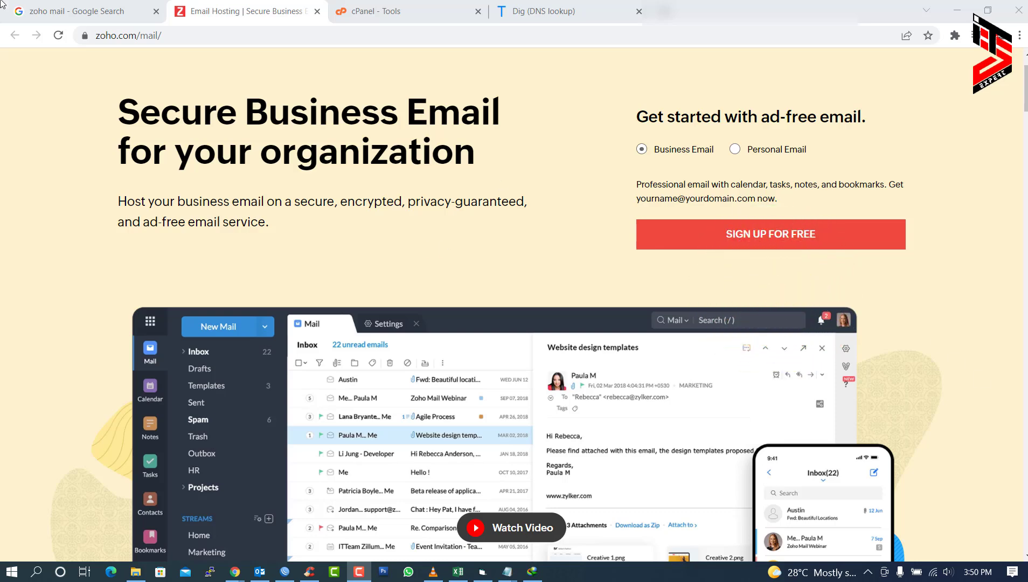
- Go back to the Zoho Mail email hosting page and open its pricing plans
click(56, 6)
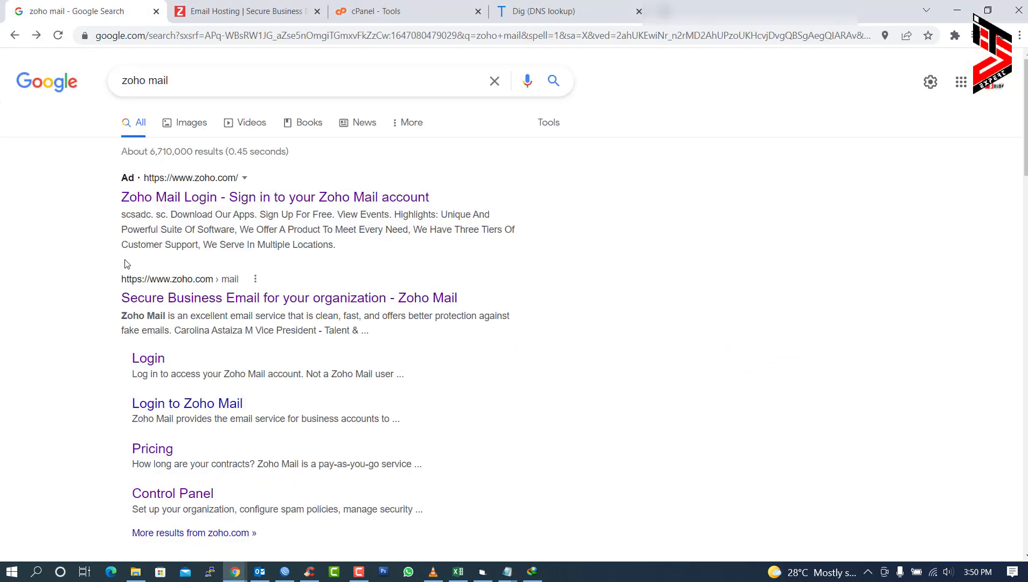
click(226, 6)
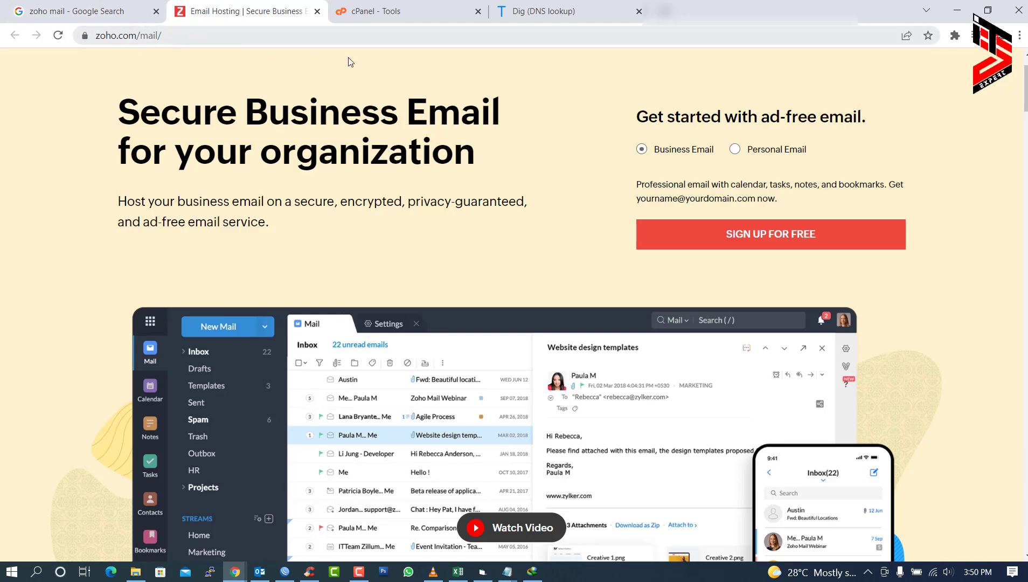
scroll(491, 254, up, 2)
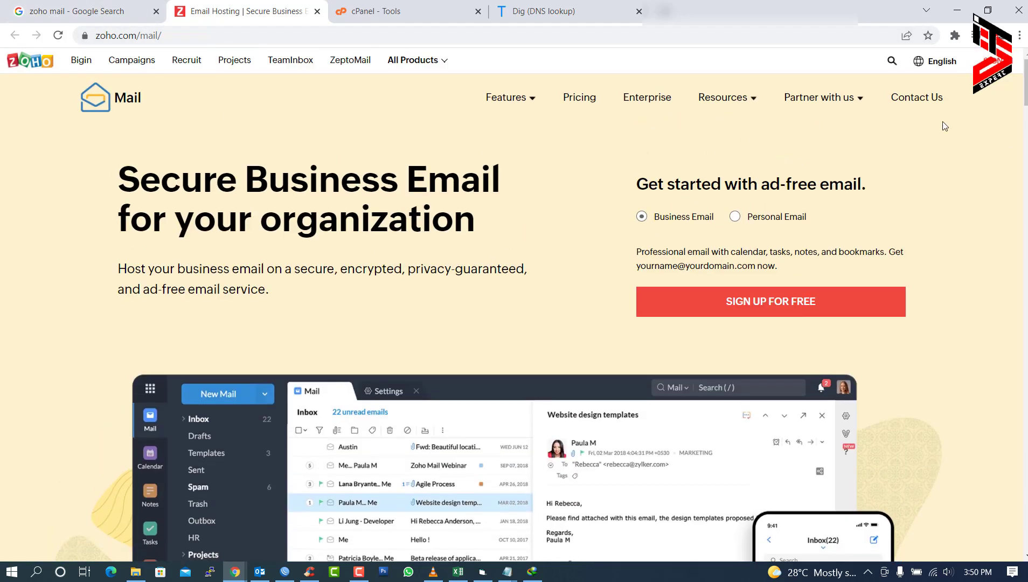
click(580, 100)
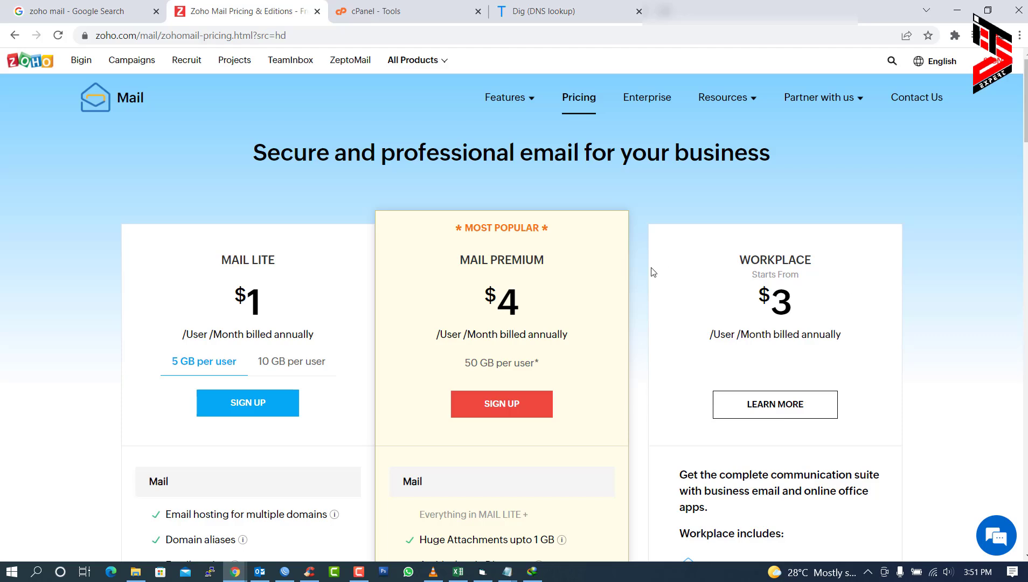
- Highlight the Forever Free Plan's limits (five users, 5GB per user, 25MB attachments), then sign up for it
scroll(502, 246, down, 2)
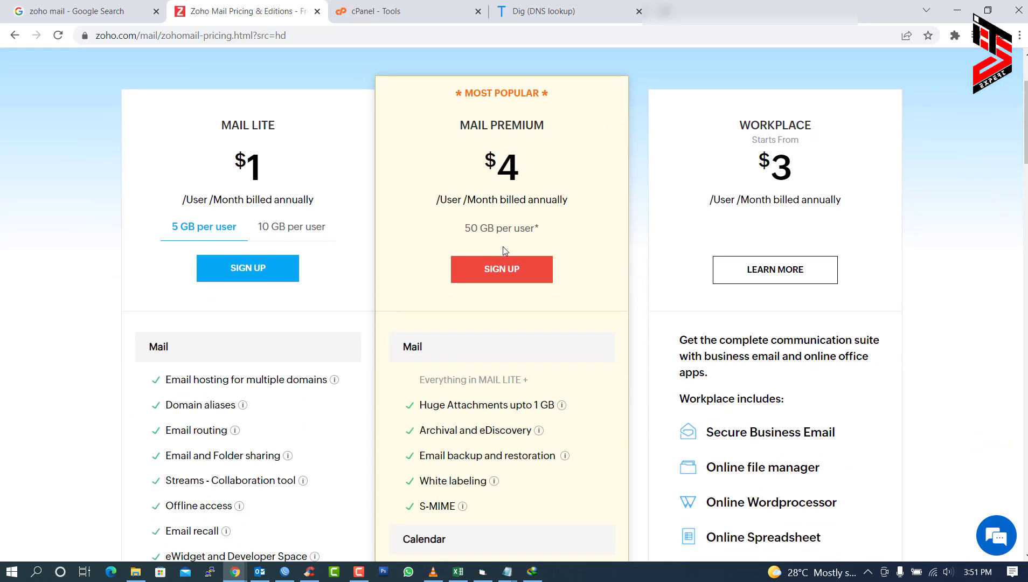
scroll(502, 247, down, 3)
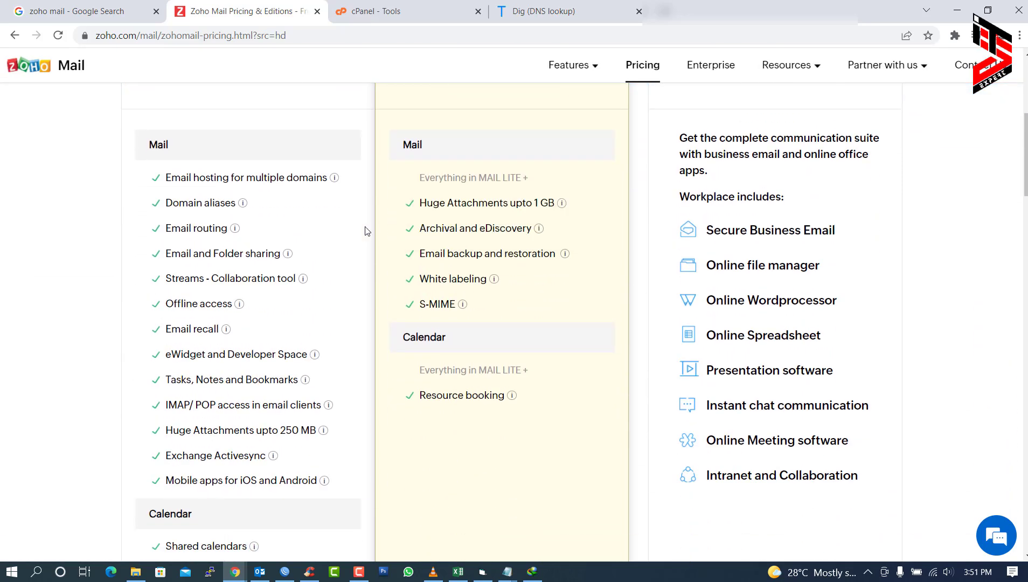
scroll(268, 251, down, 5)
scroll(270, 253, down, 5)
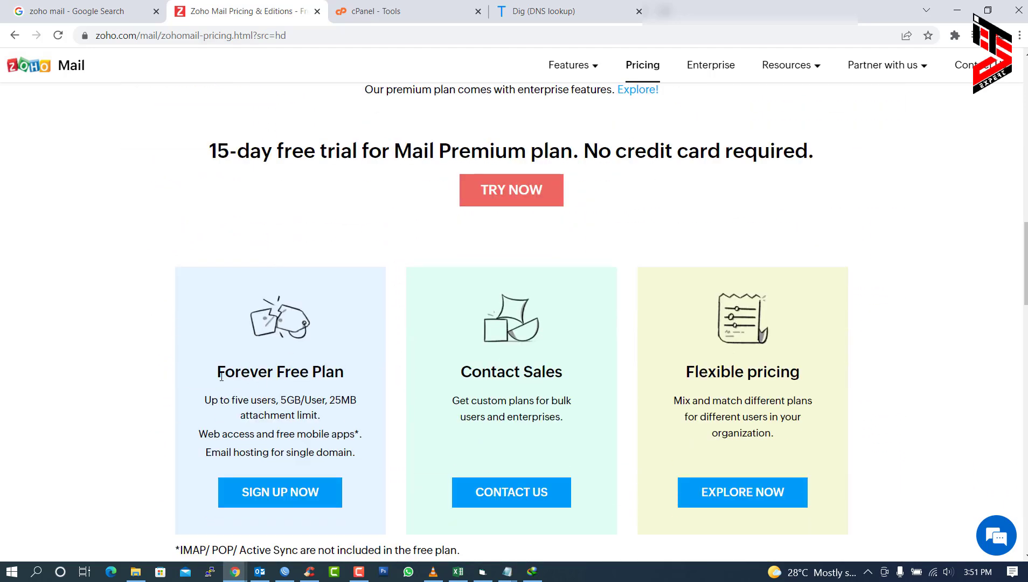
drag(222, 376, 334, 375)
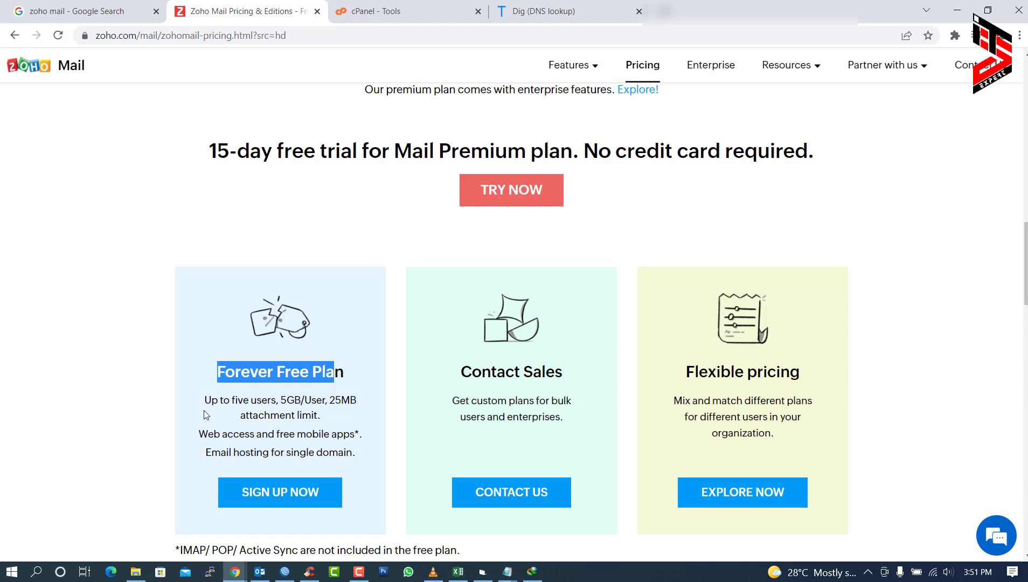
drag(211, 400, 349, 399)
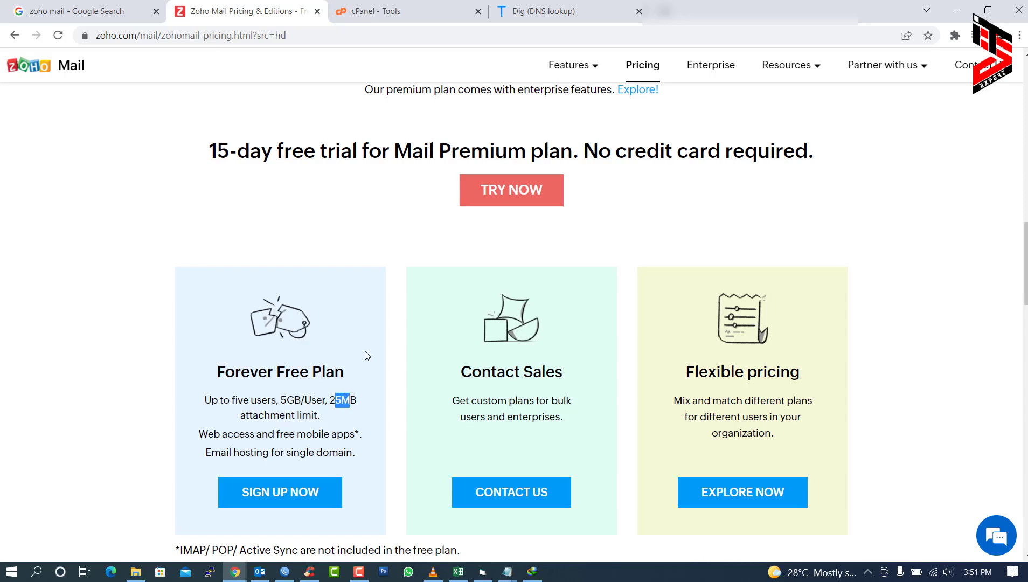
scroll(365, 356, down, 2)
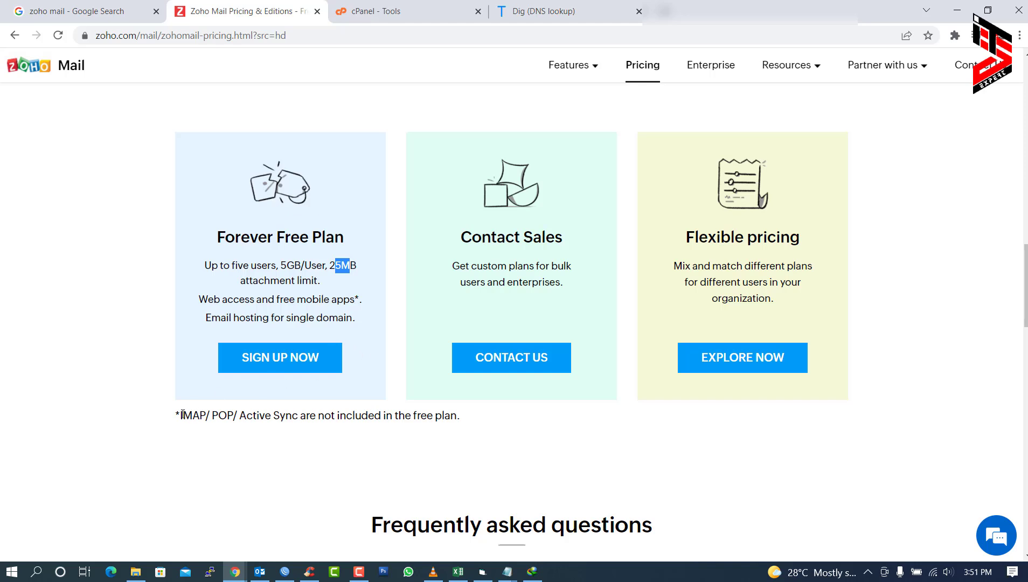
drag(183, 415, 341, 414)
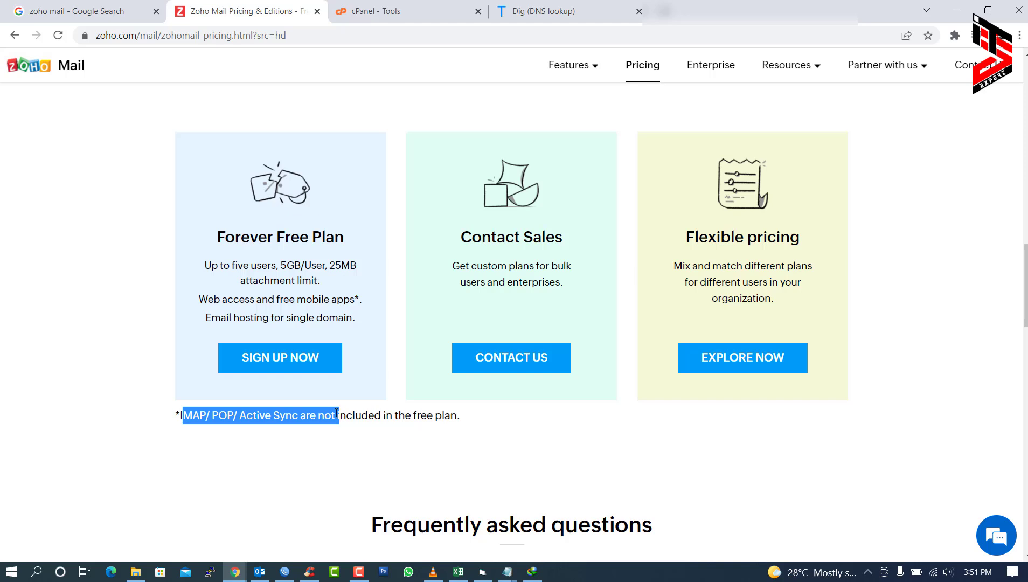
click(148, 320)
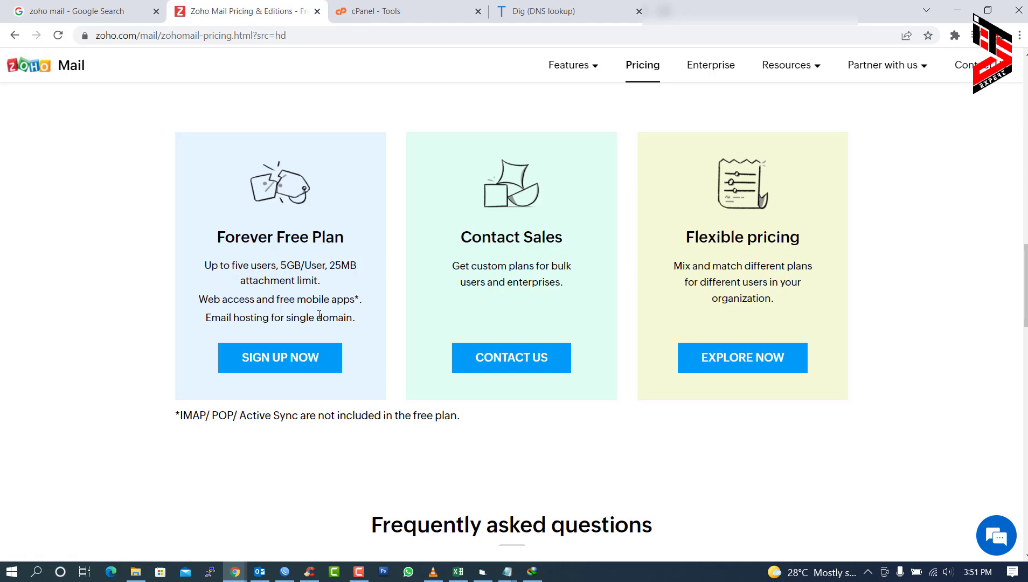
click(279, 365)
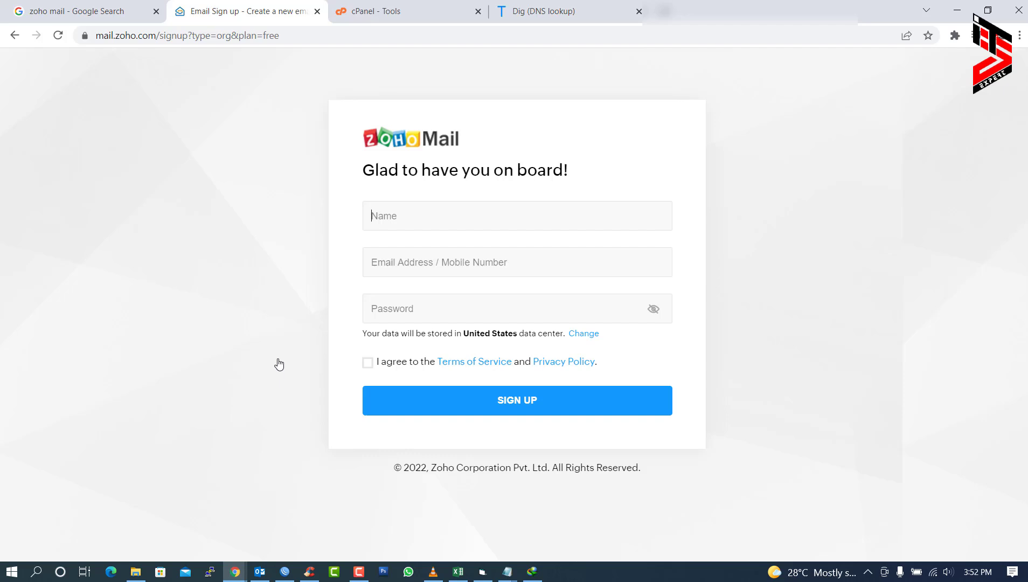
- Fill in the user's full name, e-mail address and password, accept the terms, and submit
key(Tab)
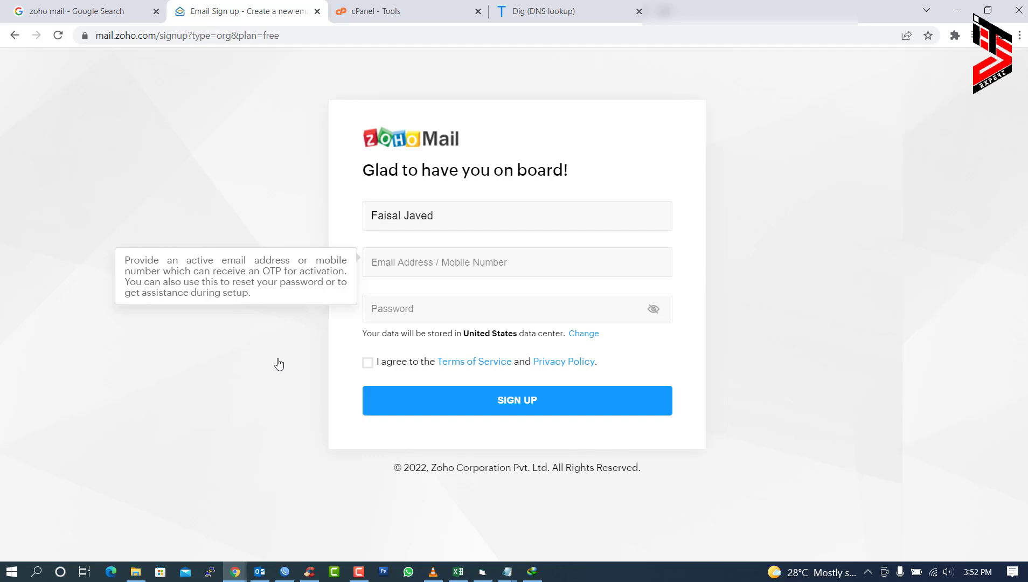
text([blurred])
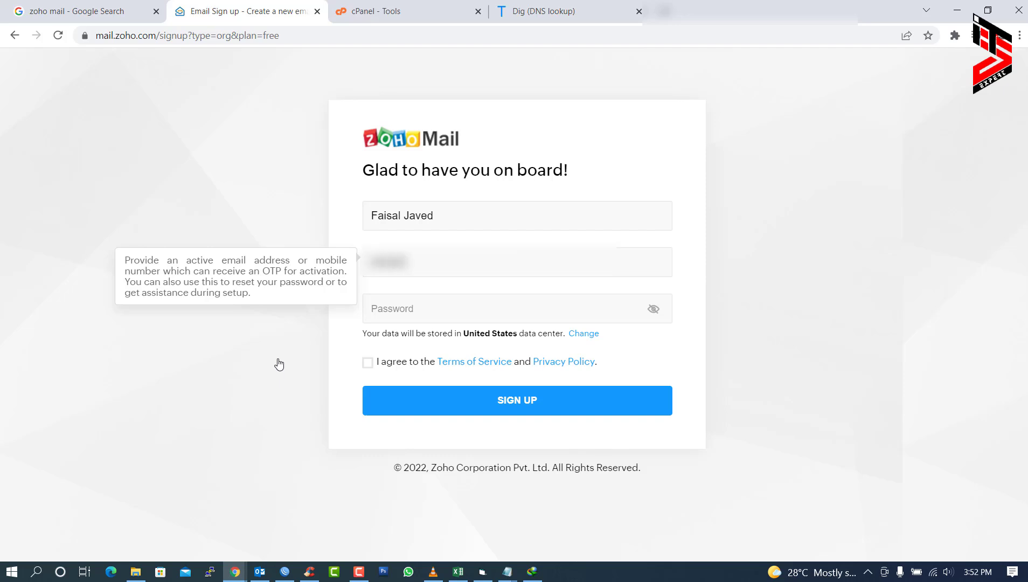
text([blurred][blurred])
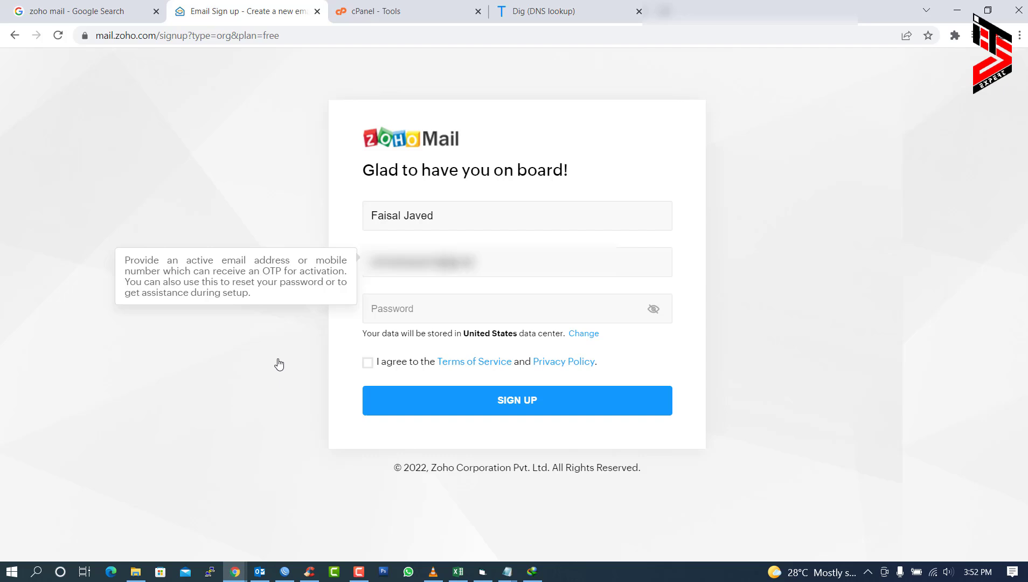
text([blurred])
click(448, 315)
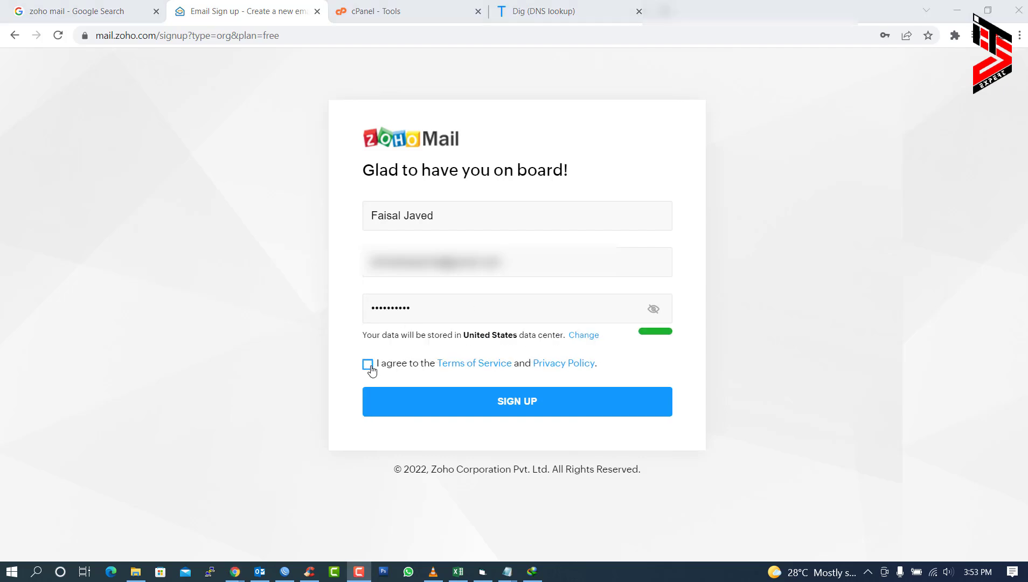
click(369, 365)
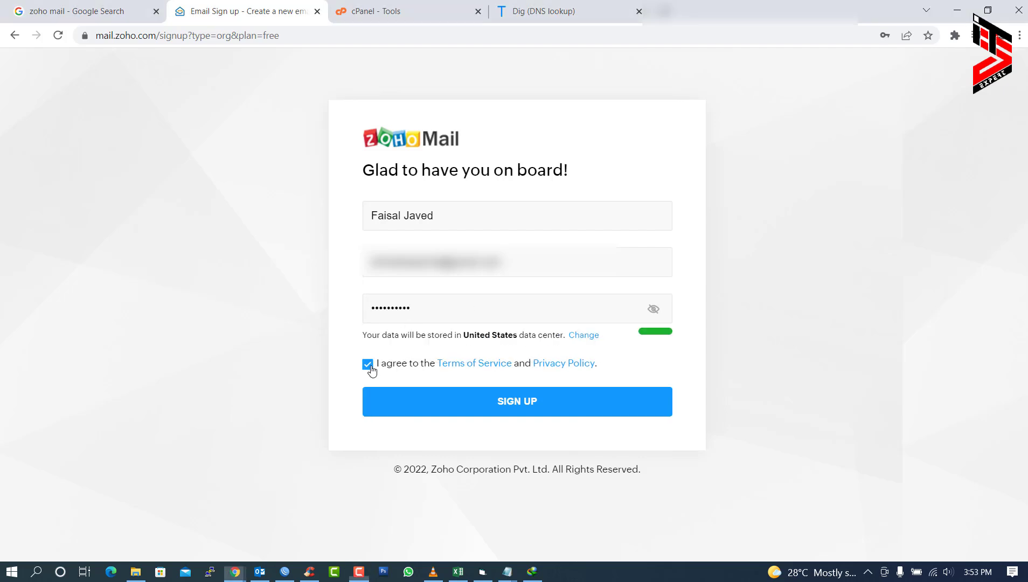
click(527, 409)
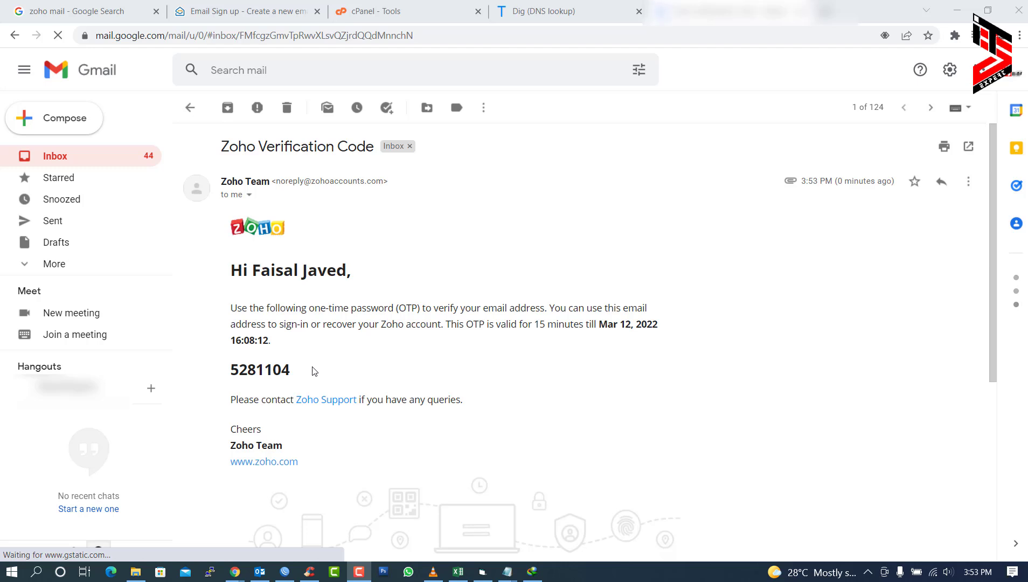
- Copy the OTP from the Zoho verification e-mail in Gmail, paste it into Zoho, and verify
drag(294, 370, 237, 372)
key(ctrl+c)
click(272, 9)
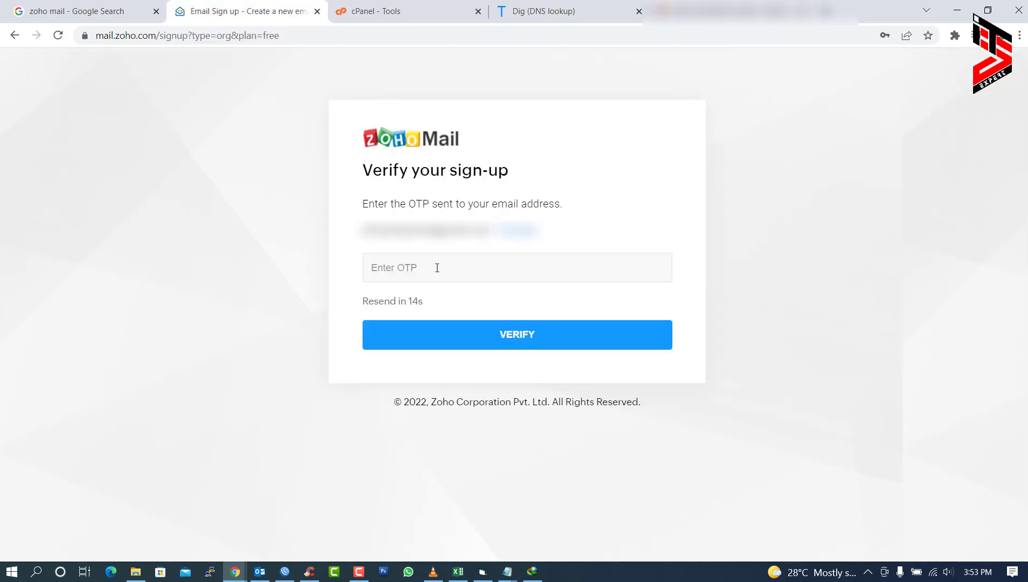
key(ctrl+v)
click(518, 347)
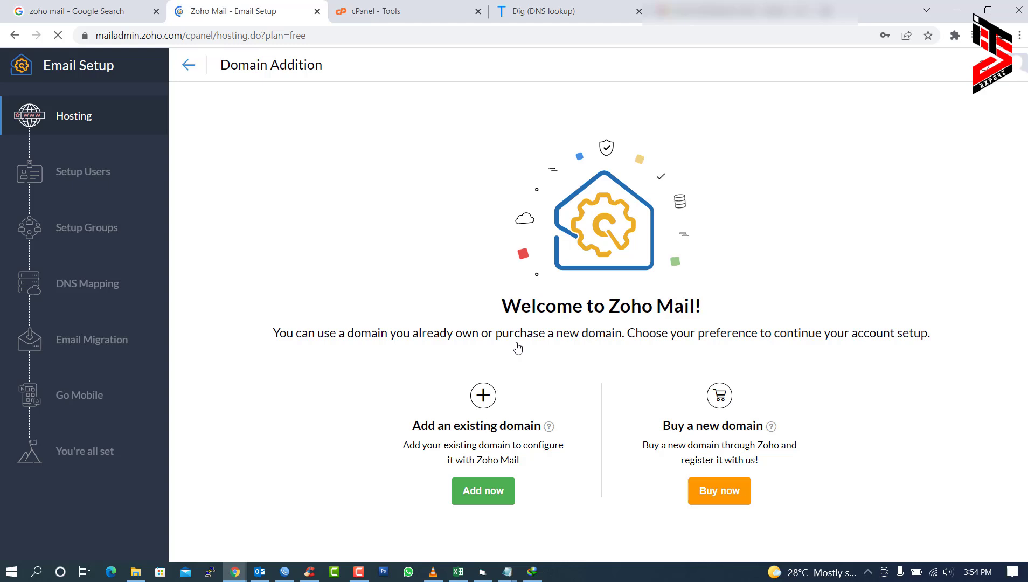
click(388, 7)
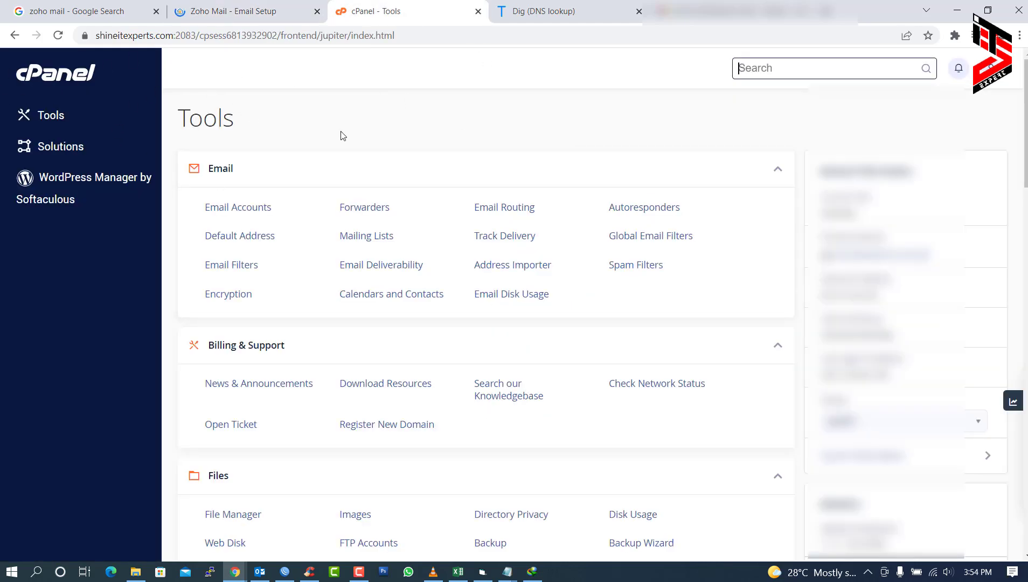
scroll(360, 161, down, 3)
scroll(362, 167, up, 2)
scroll(362, 167, up, 1)
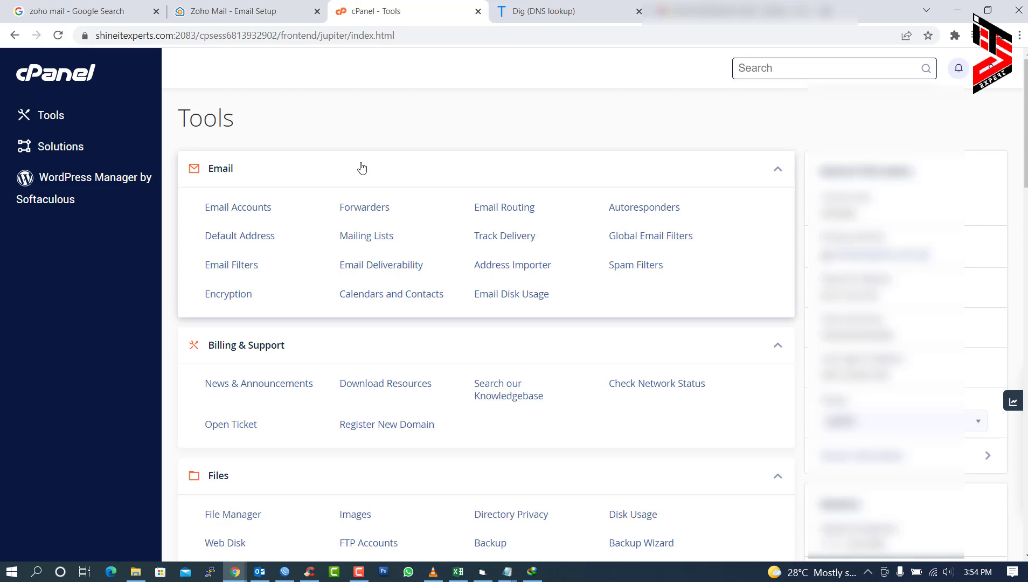
click(261, 12)
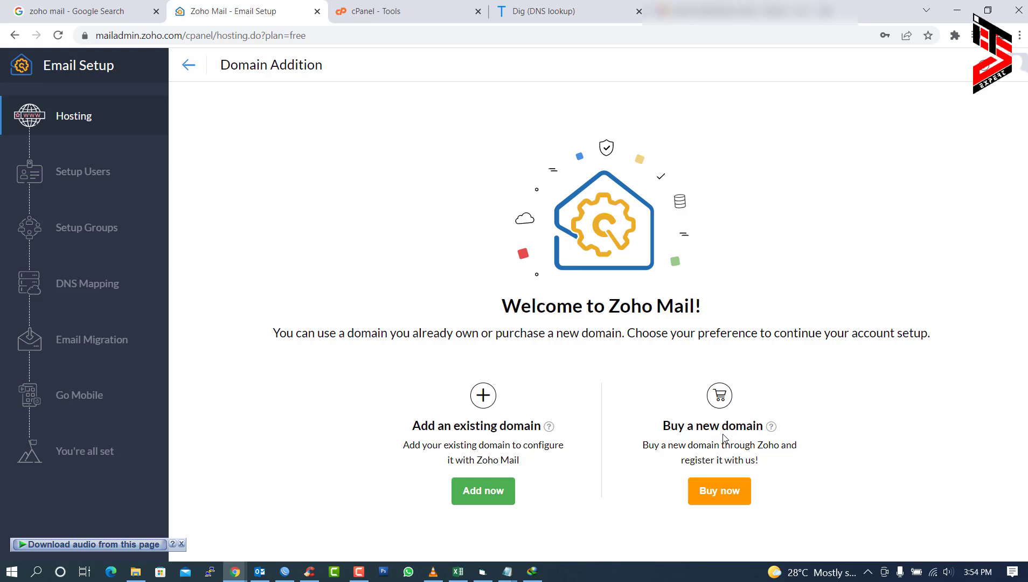
click(482, 493)
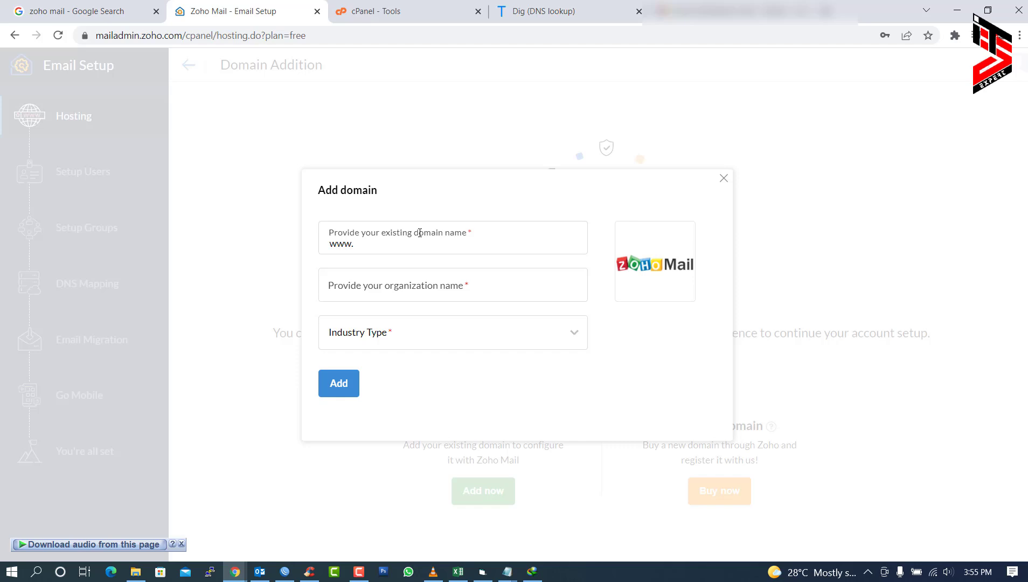
key(BackSpace)
key(BackSpace)
key(BackSpace)
key(BackSpace)
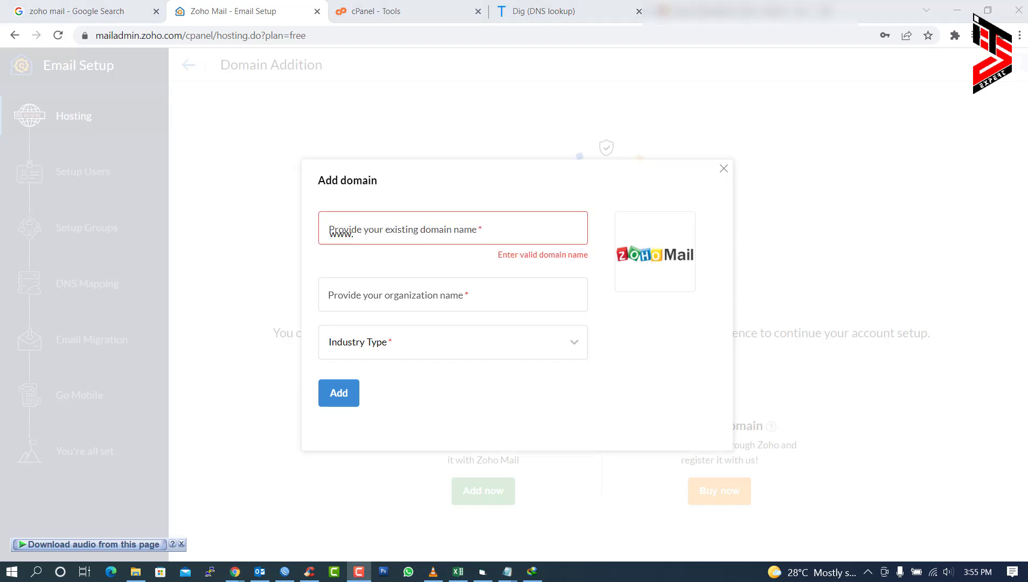
text(www.)
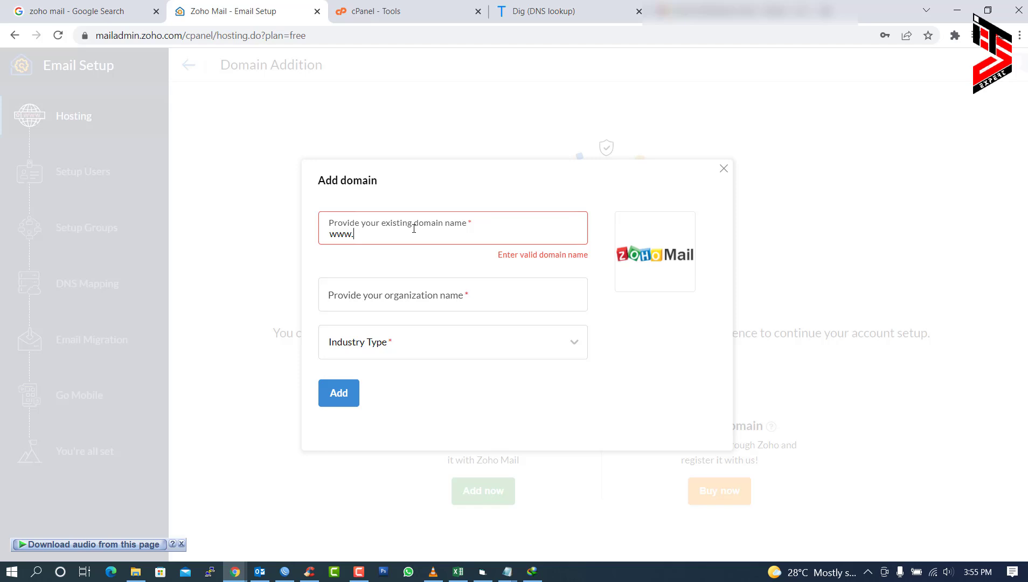
text(shineitexperts.com)
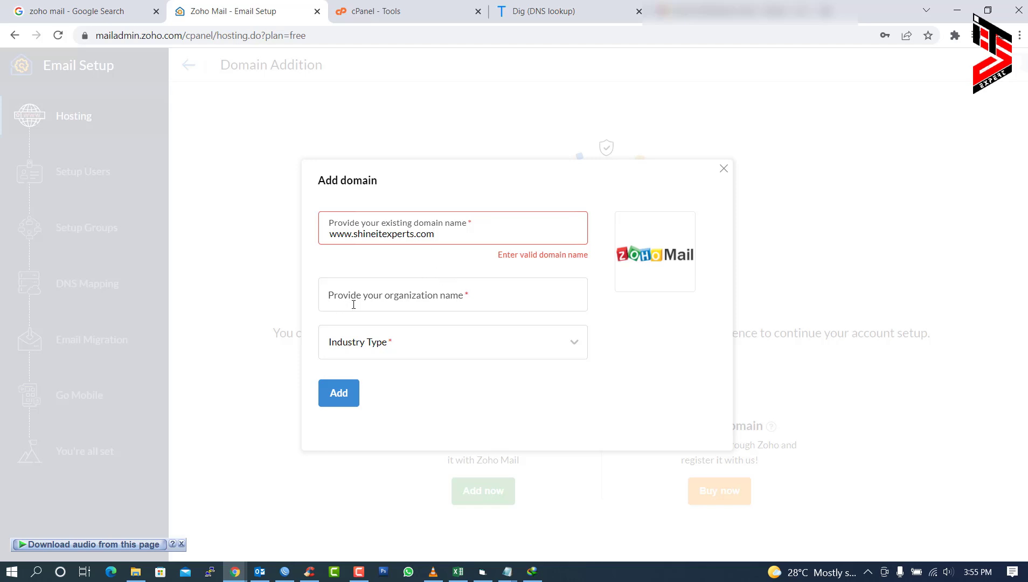
- Set organization ShineITExperts and industry IT Hardware & IT Related Services, then add the domain
click(447, 292)
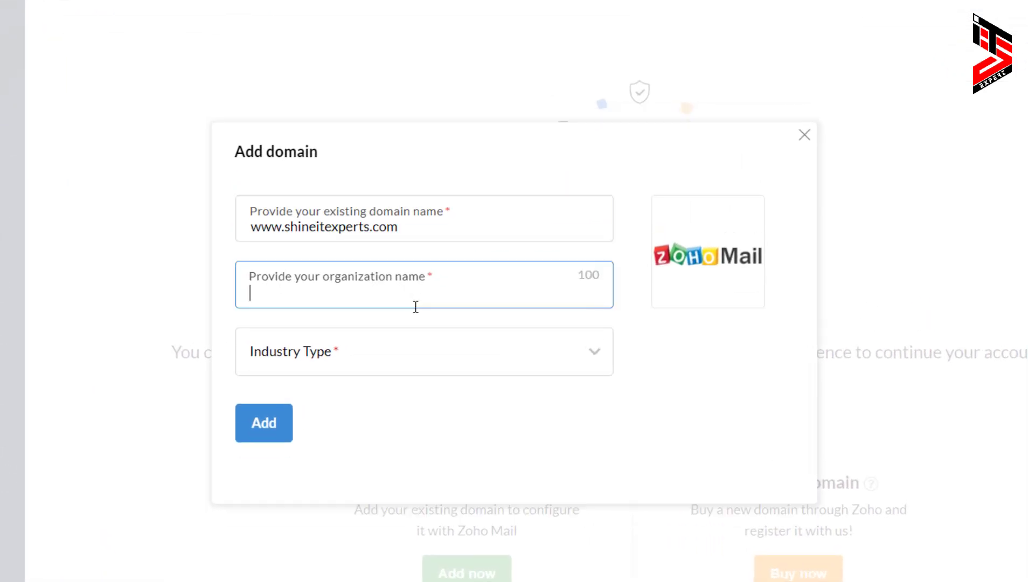
text(ShineITExperts)
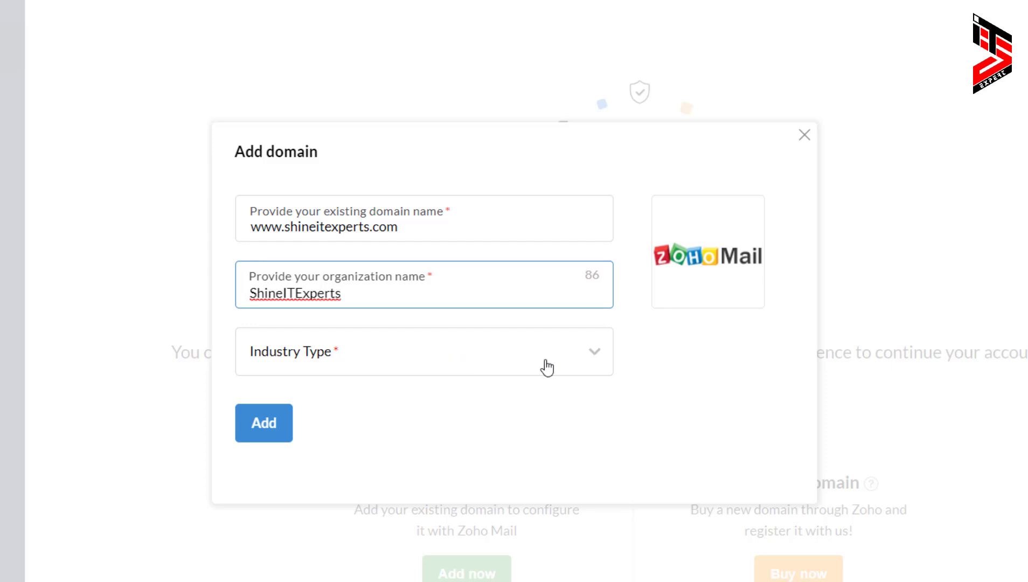
click(571, 361)
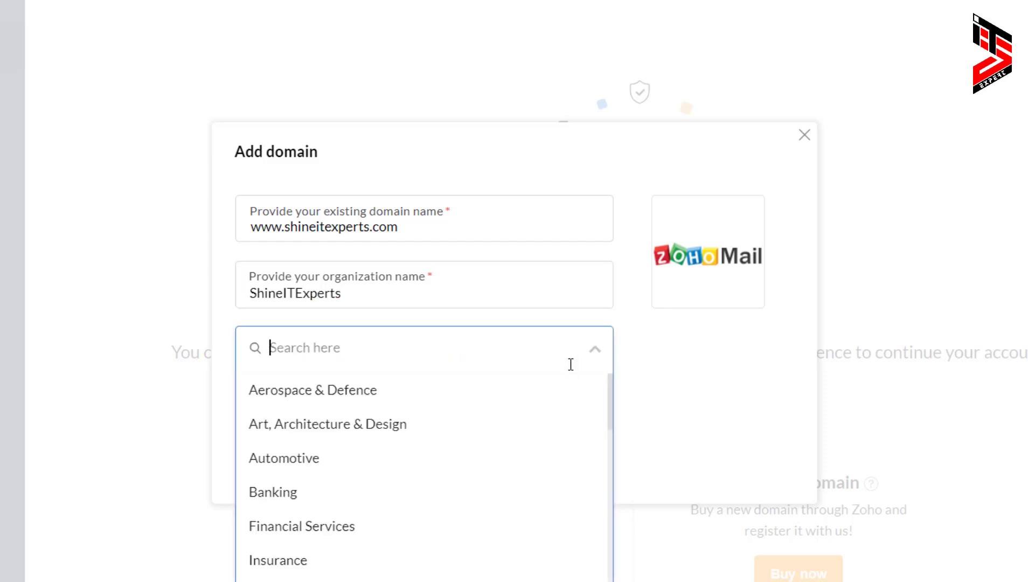
scroll(568, 388, down, 3)
scroll(563, 420, down, 3)
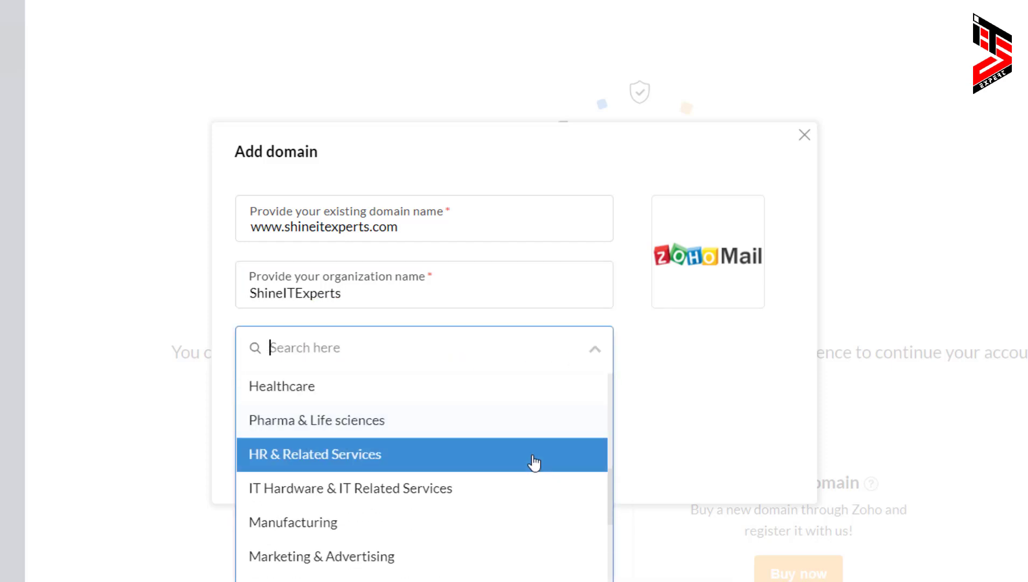
click(425, 490)
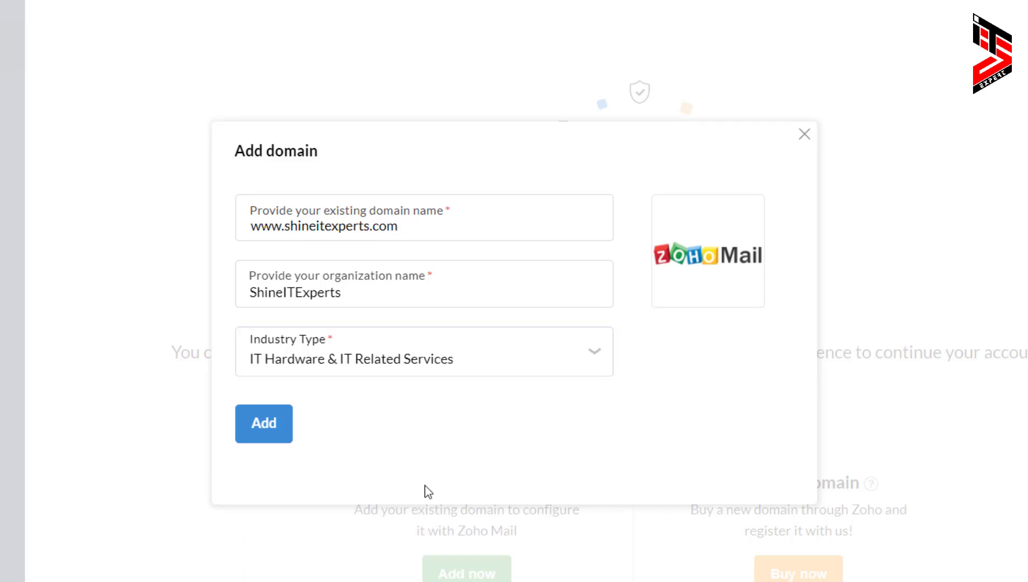
click(275, 431)
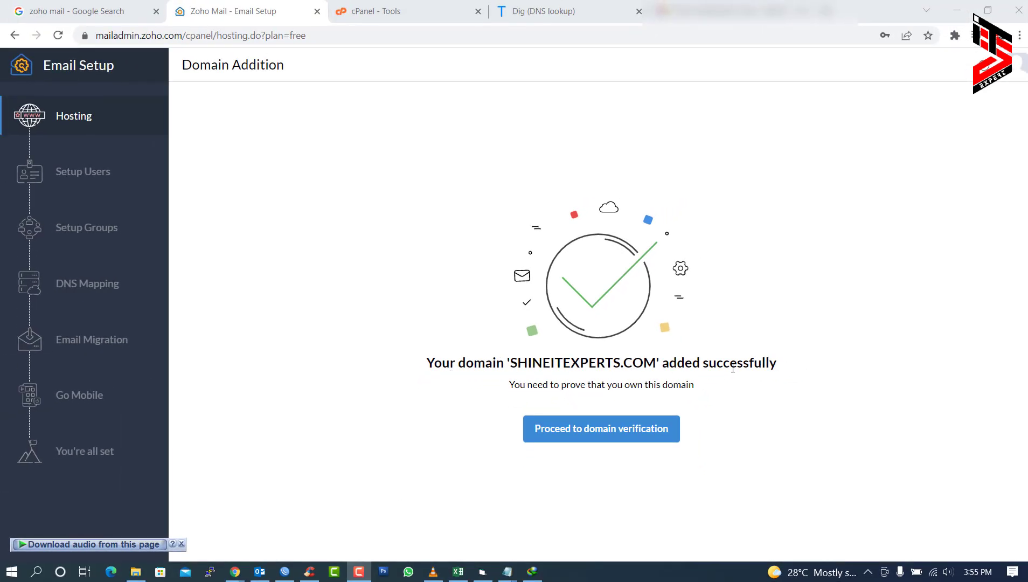
- Proceed to domain verification and select the 'Add a TXT record in the DNS' instructions
click(623, 434)
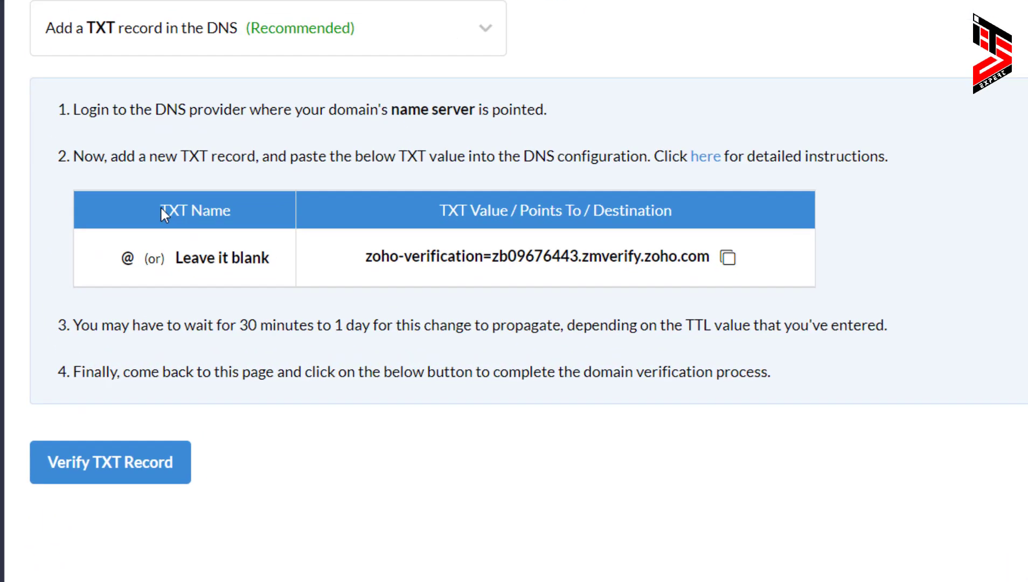
drag(165, 207, 337, 208)
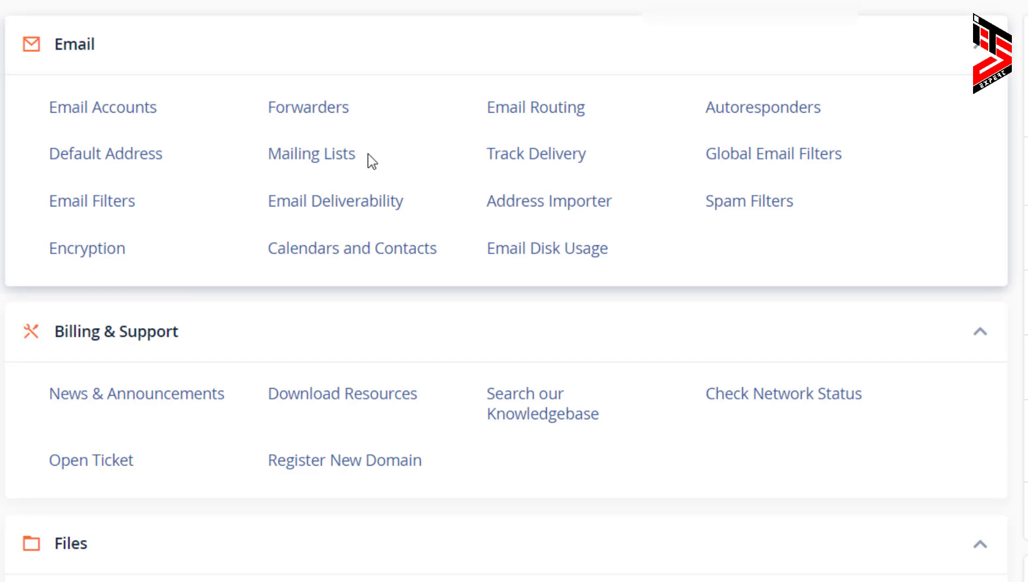
- Scroll the cPanel tools page down to the Domains section
scroll(370, 159, down, 2)
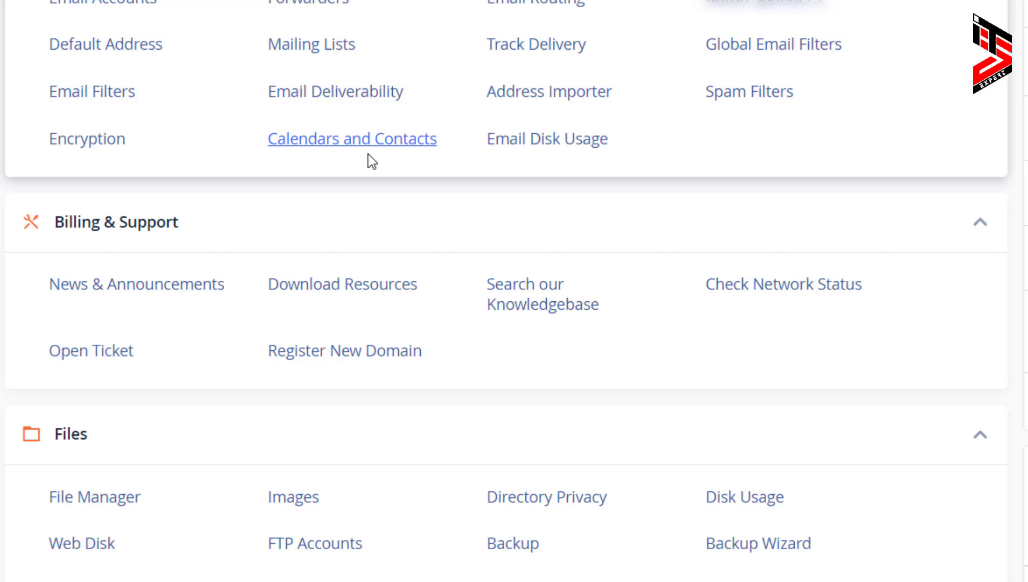
scroll(368, 155, down, 4)
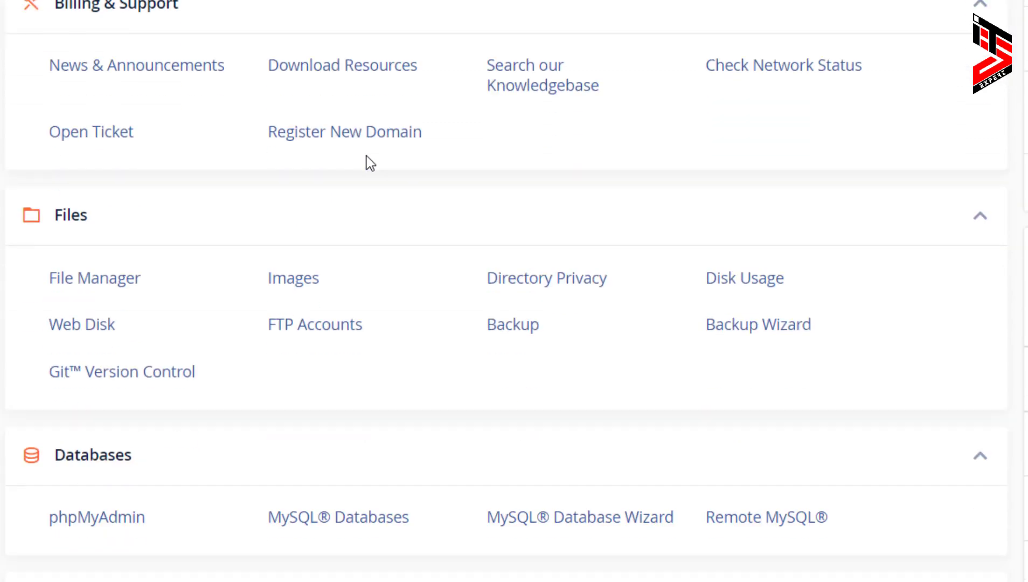
scroll(367, 156, down, 4)
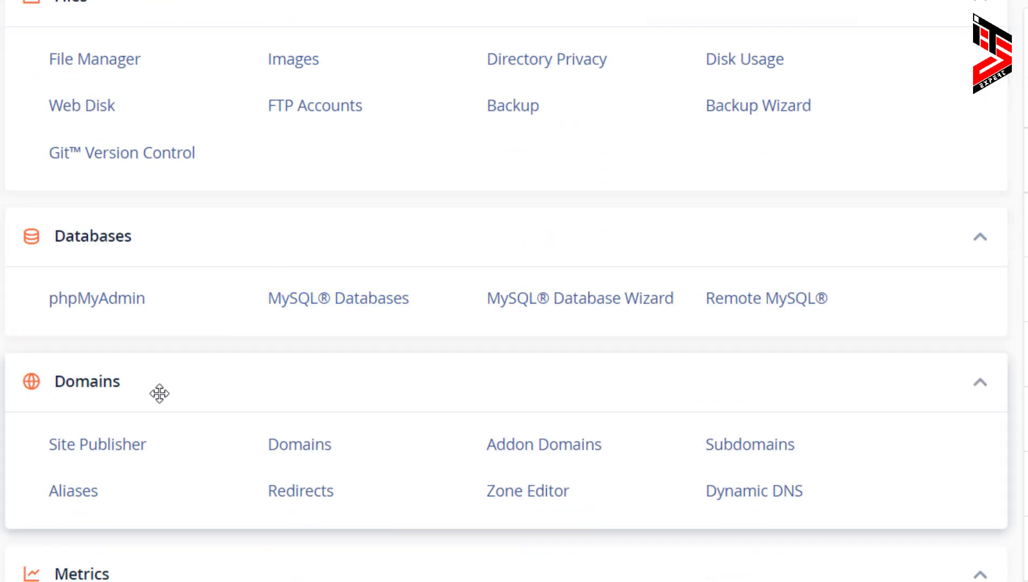
drag(155, 393, 98, 389)
- Open the Zone Editor for shineitexperts.com and filter its records to CNAME
click(539, 491)
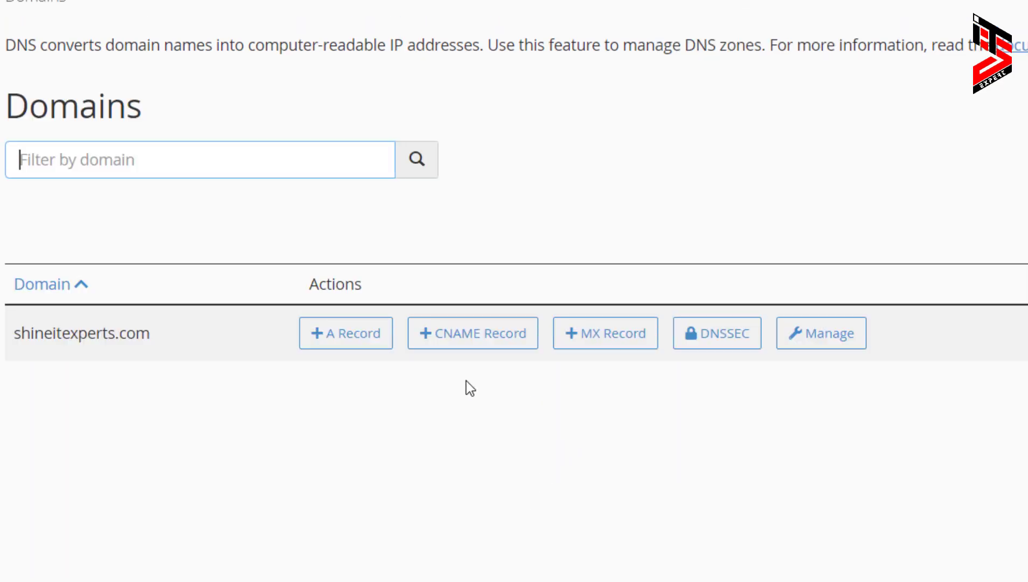
click(832, 335)
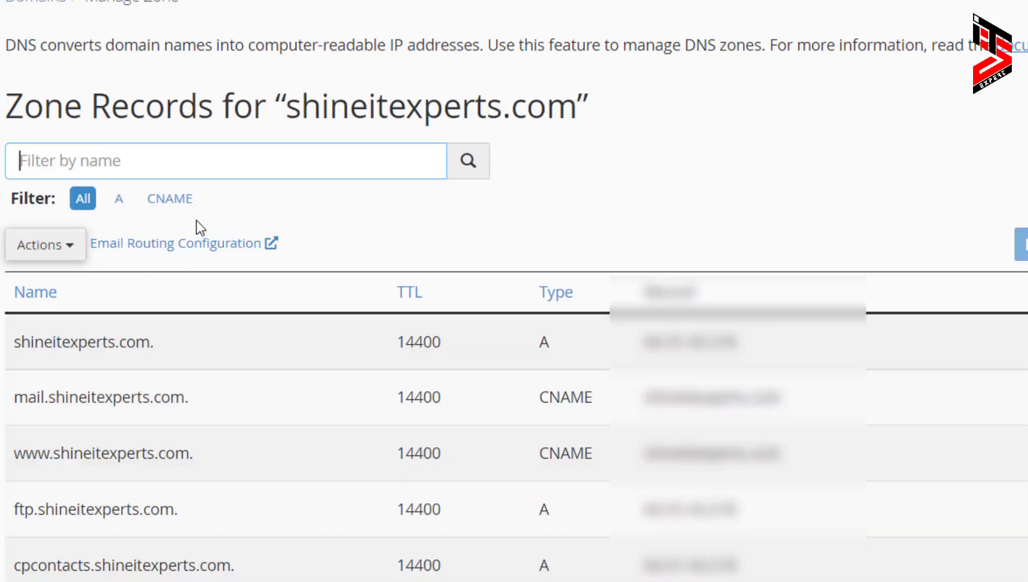
click(156, 201)
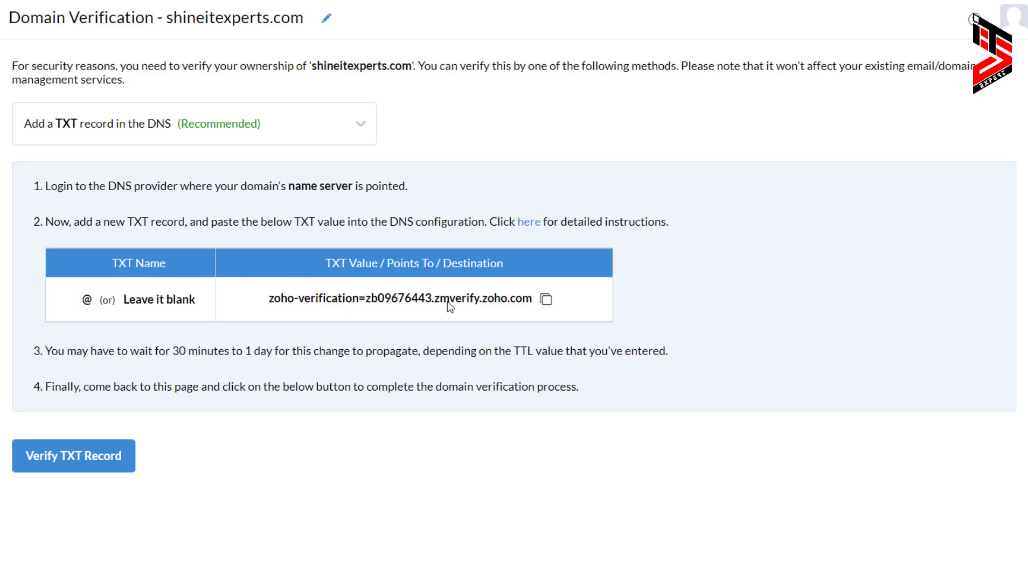
- Copy the zoho-verification TXT value from Zoho's Domain Verification page
click(545, 301)
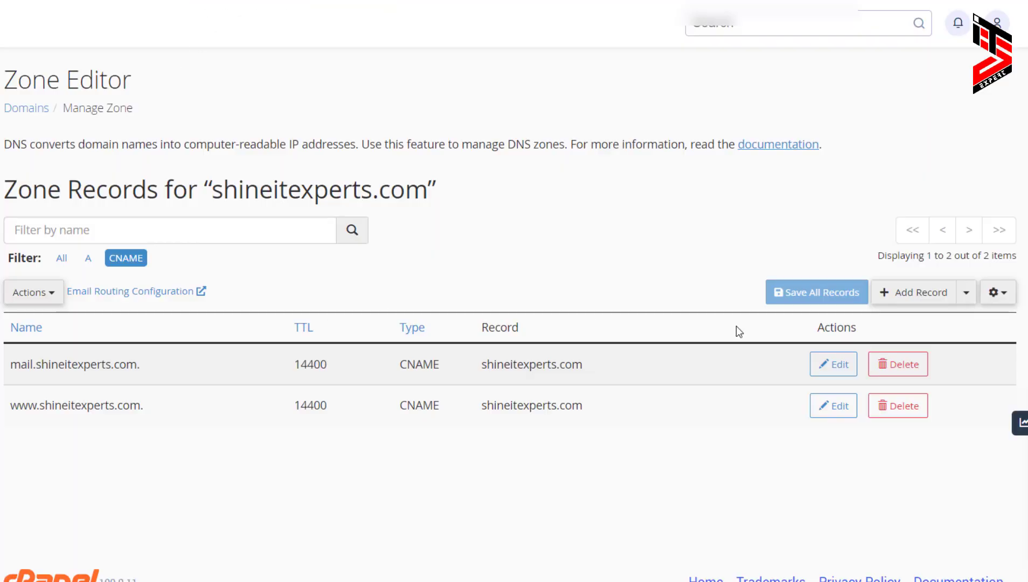
- Save a TXT record named shineitexperts.com. holding the Zoho verification value, then filter by TXT
click(917, 297)
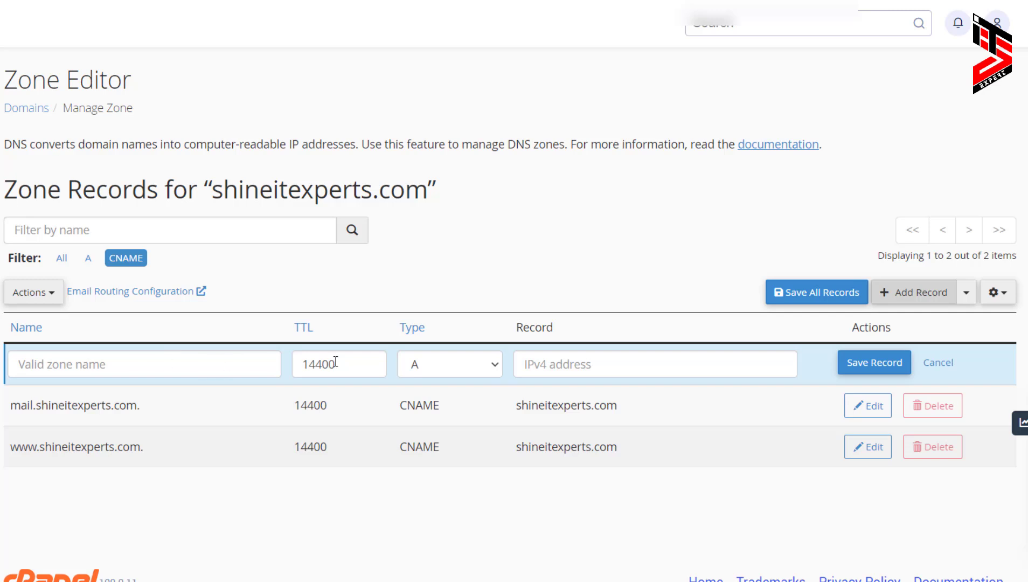
click(467, 372)
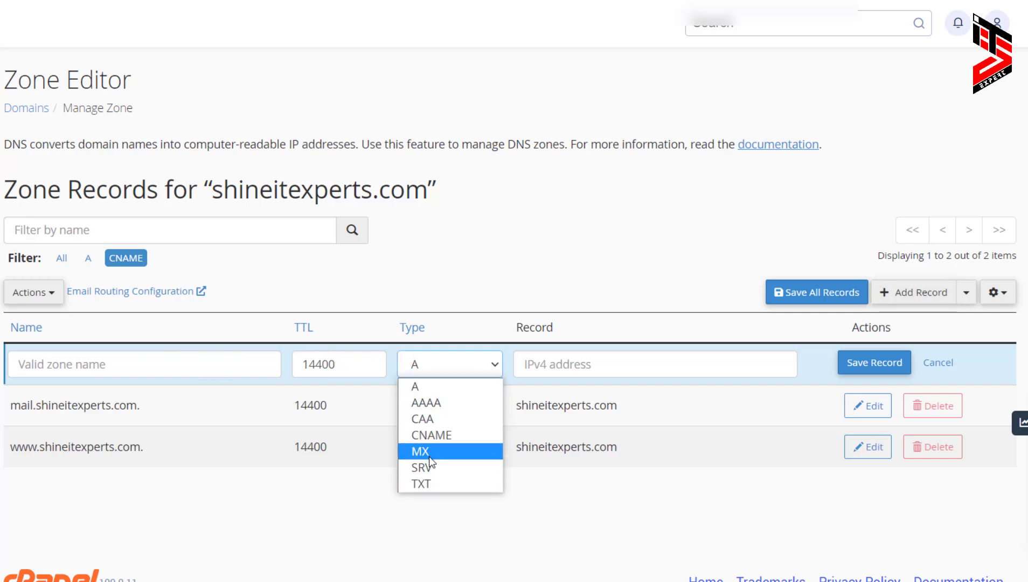
click(429, 482)
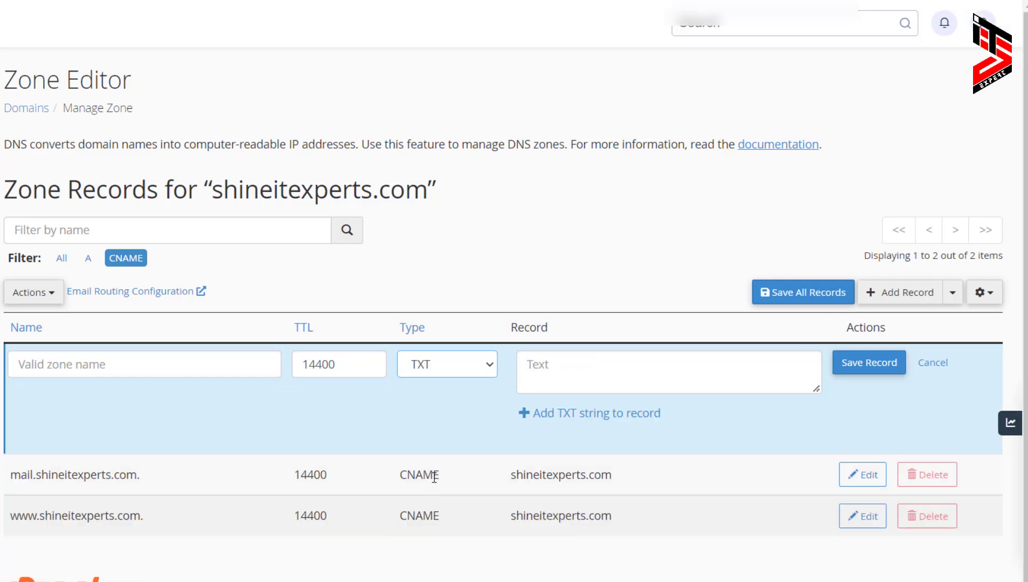
click(558, 374)
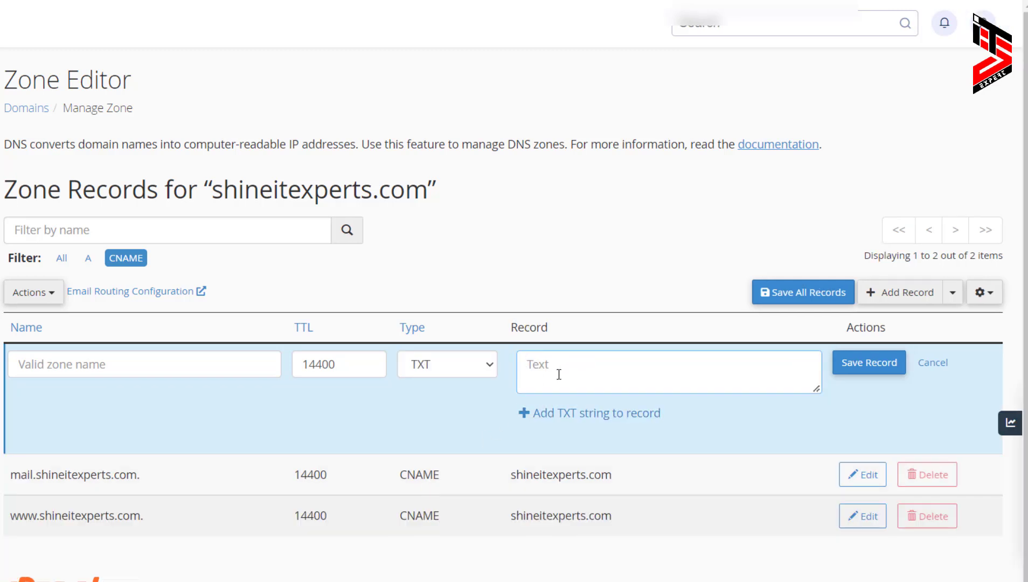
key(ctrl+v)
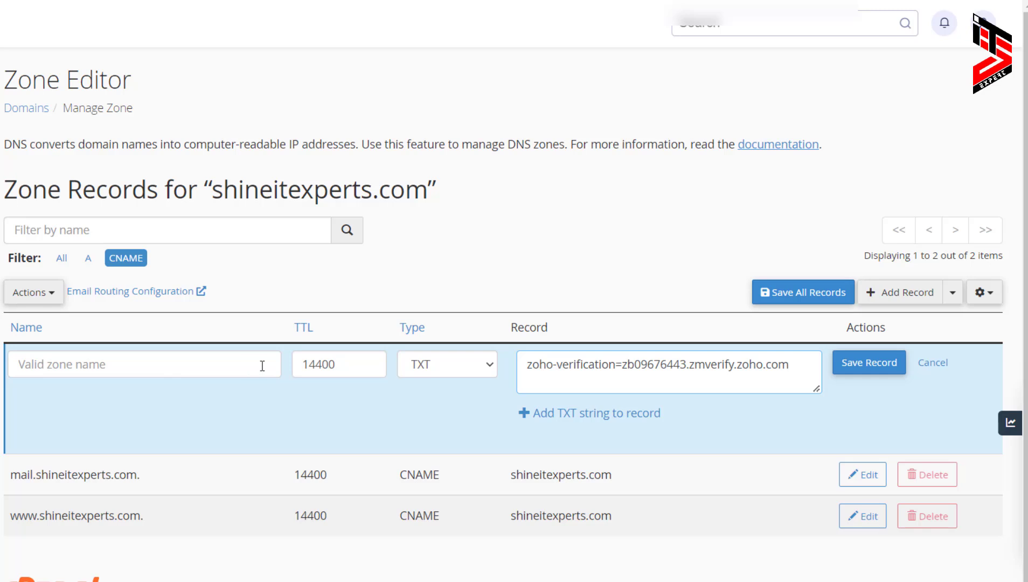
click(132, 368)
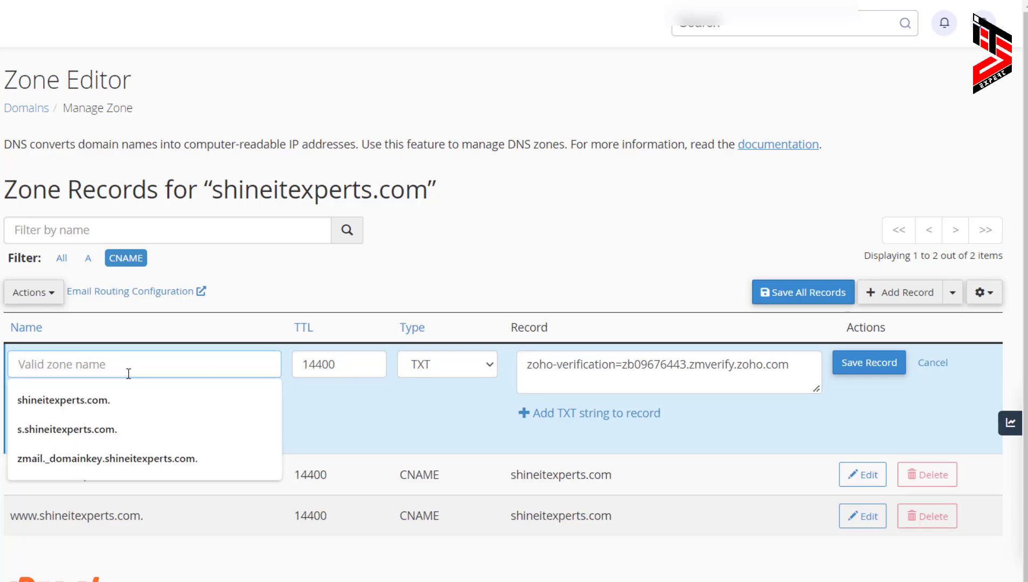
click(98, 400)
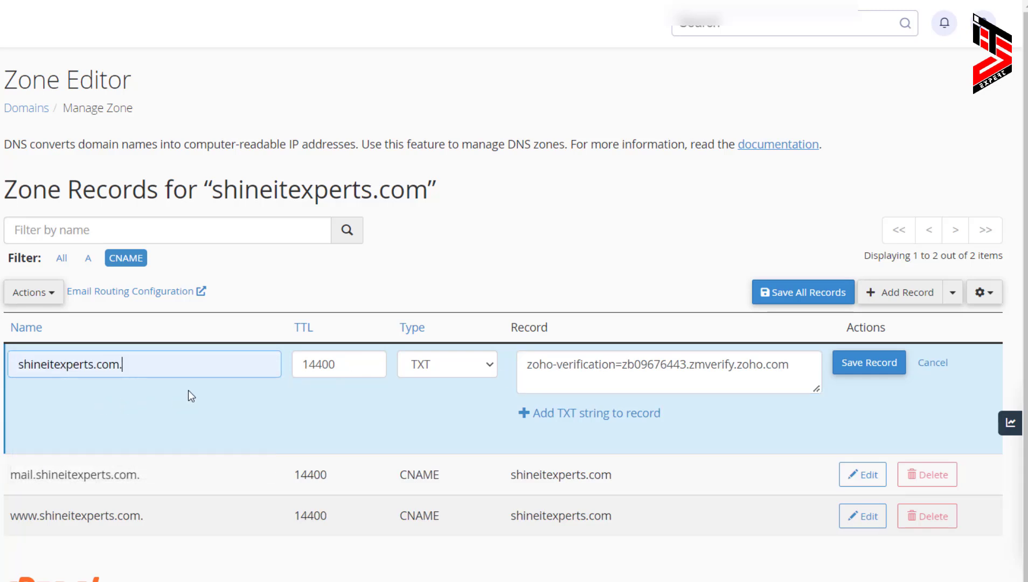
click(868, 367)
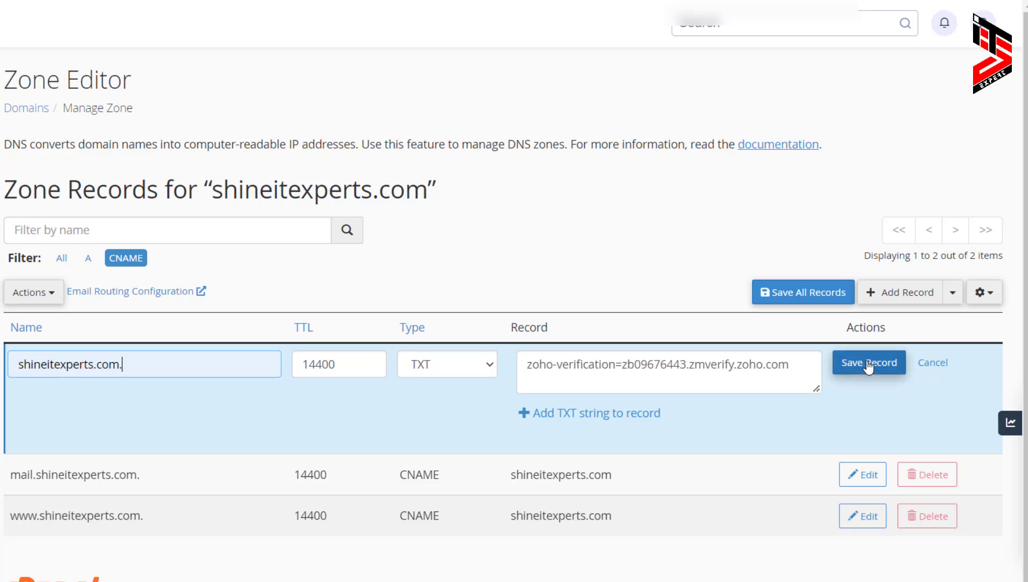
click(867, 366)
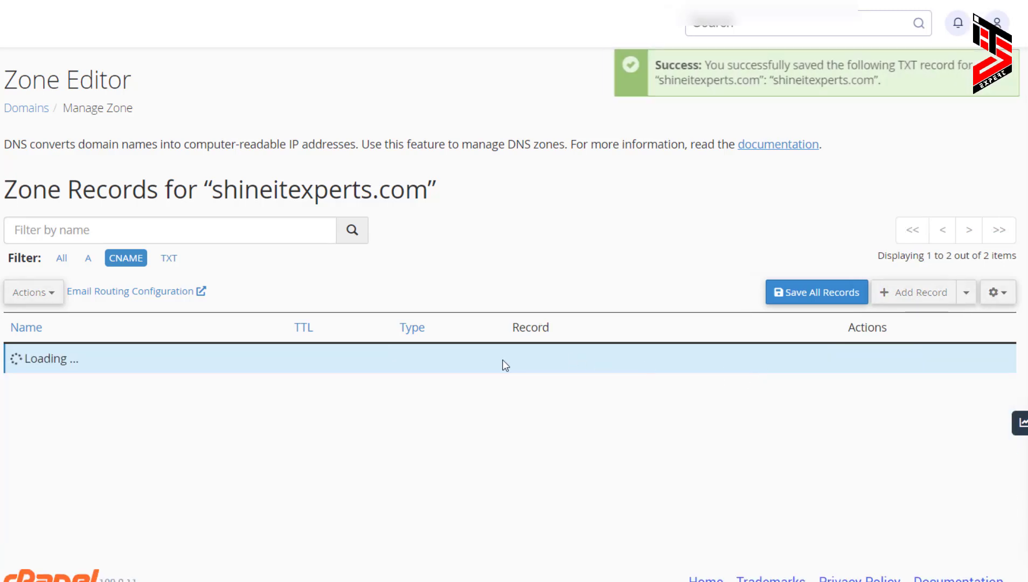
click(169, 258)
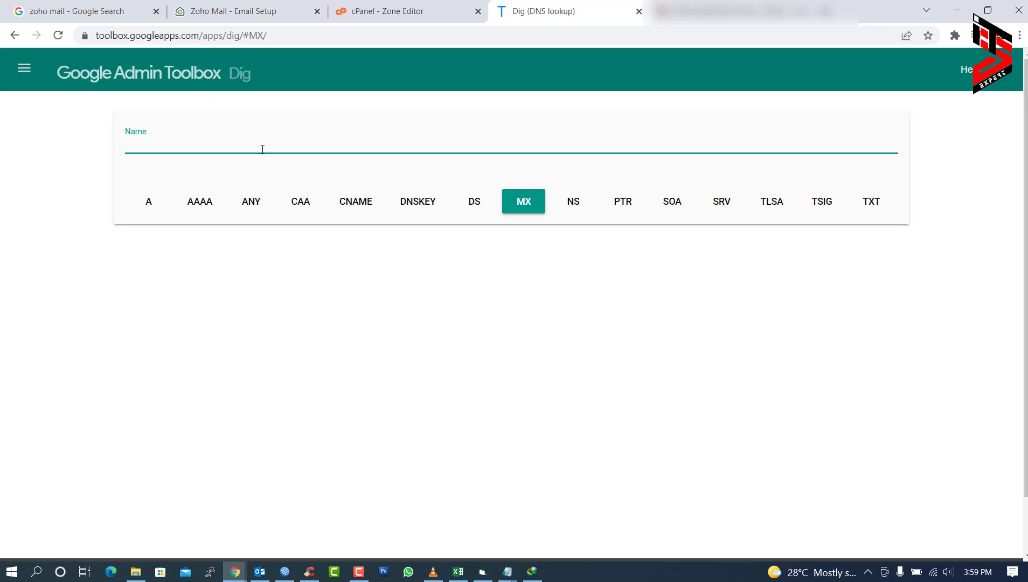
- Dig shineitexperts.com's TXT records and select the returned zoho-verification value
text(shineitexperts.com)
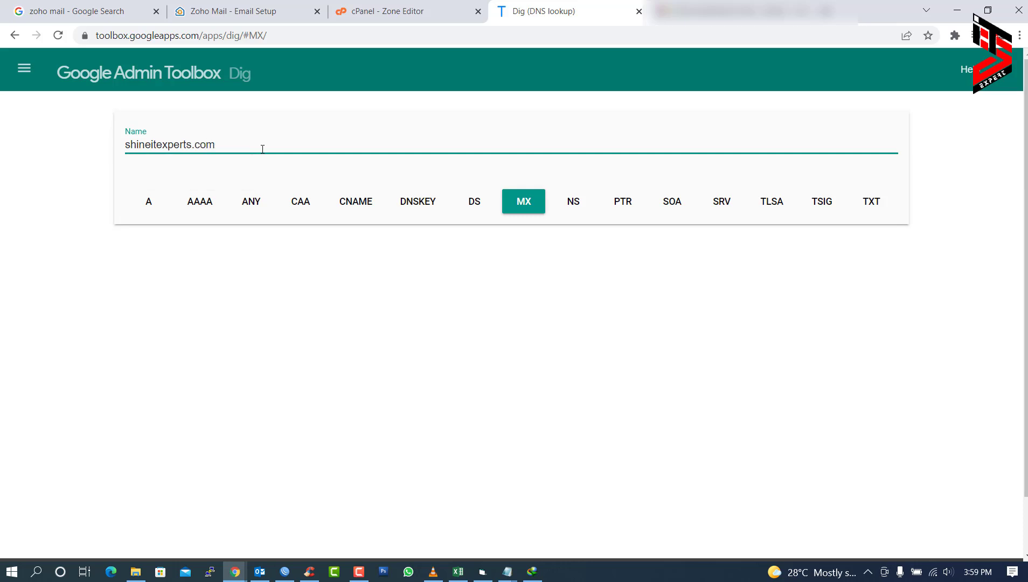
click(879, 207)
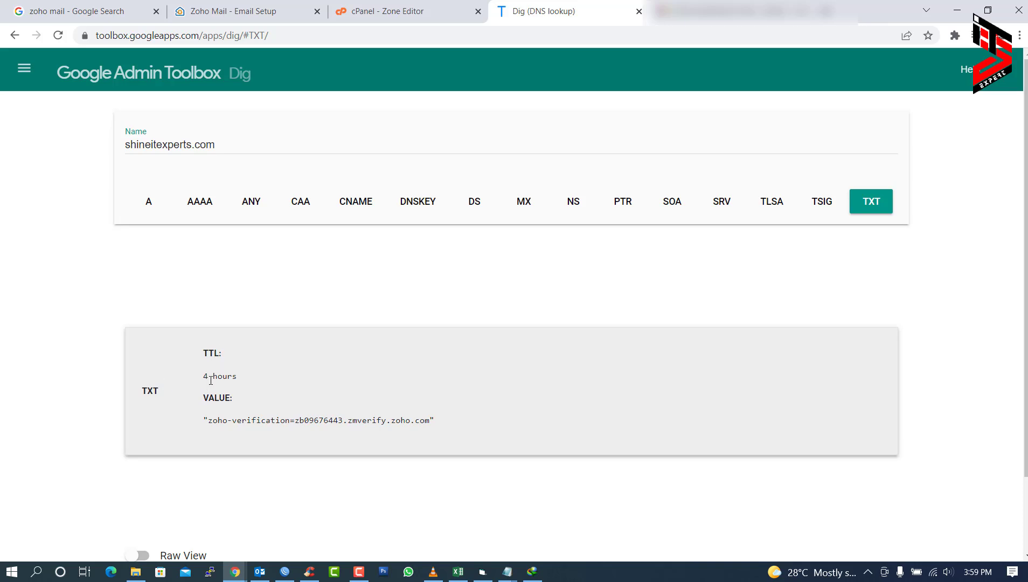
drag(214, 425, 417, 424)
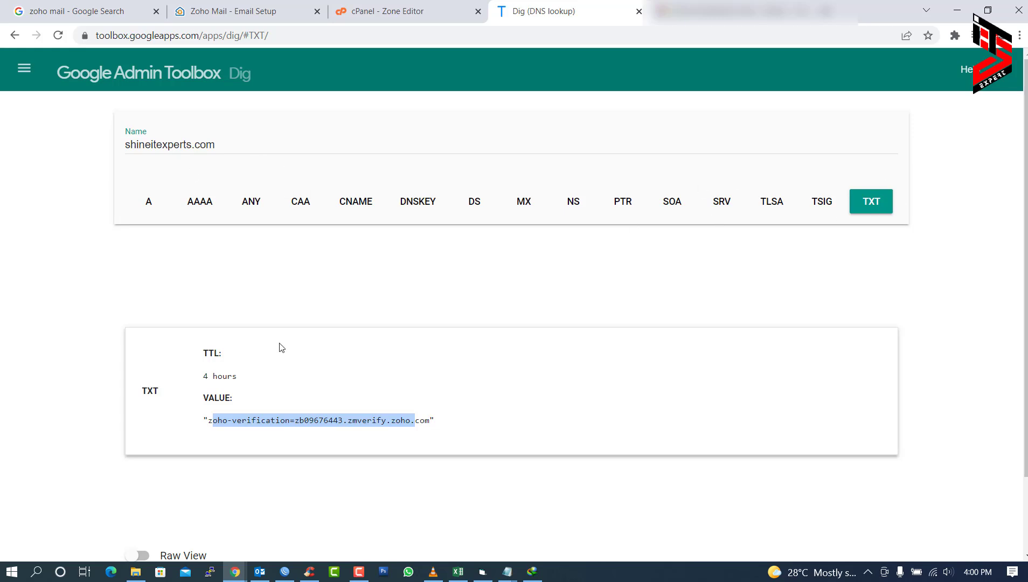
- Verify the domain's TXT record in Zoho Mail and review the ownership confirmation
click(248, 7)
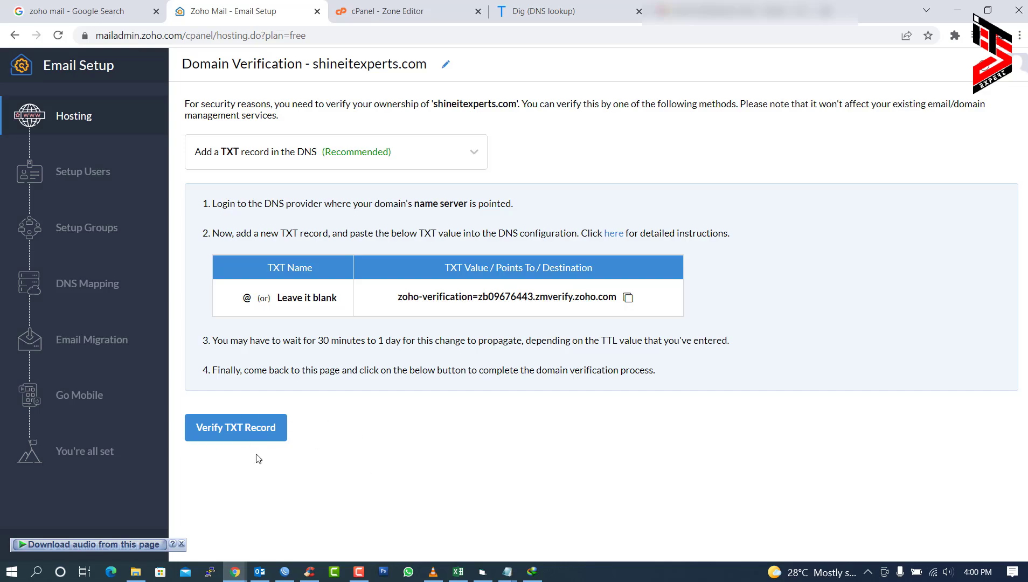
click(251, 434)
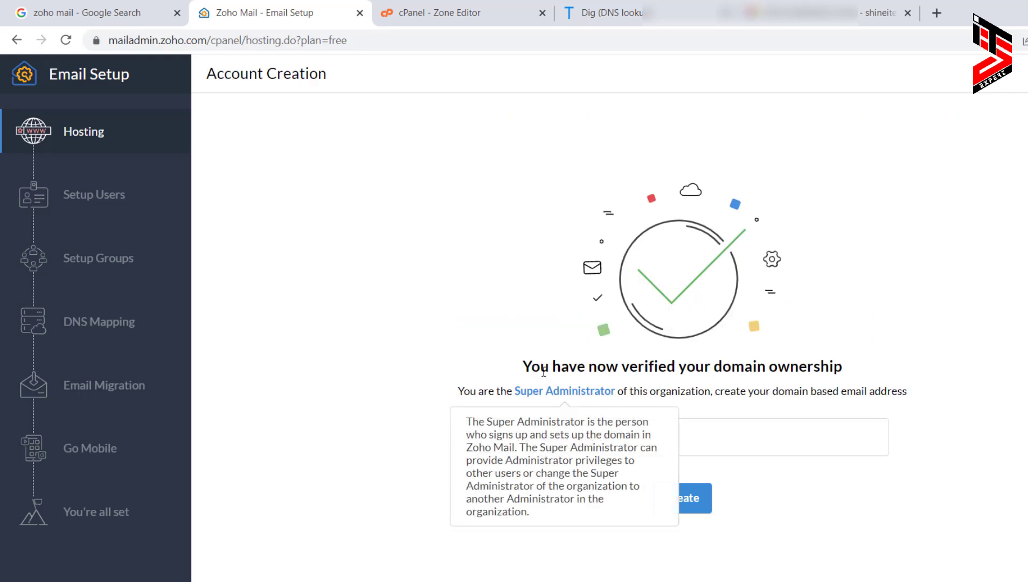
drag(522, 368, 844, 376)
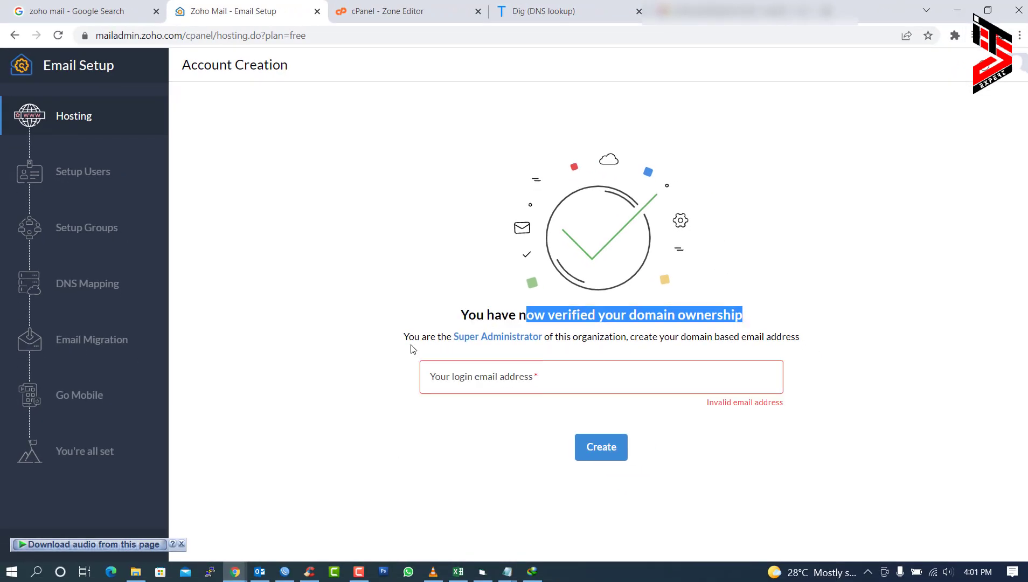
drag(401, 346, 837, 368)
- Enter the 'administrator' login and create the domain's super administrator mailbox
click(709, 380)
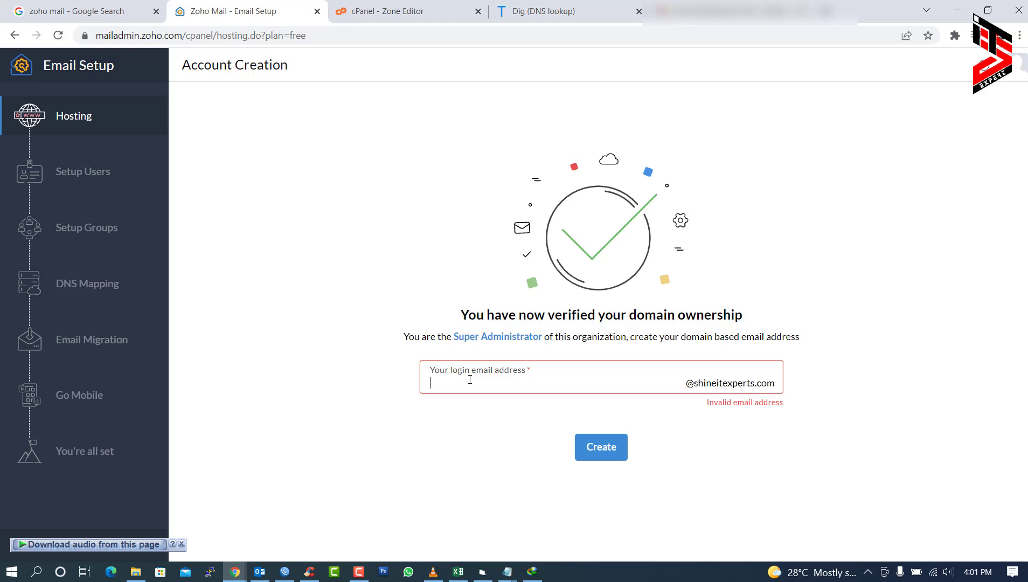
key(BackSpace)
key(BackSpace)
key(BackSpace)
click(614, 447)
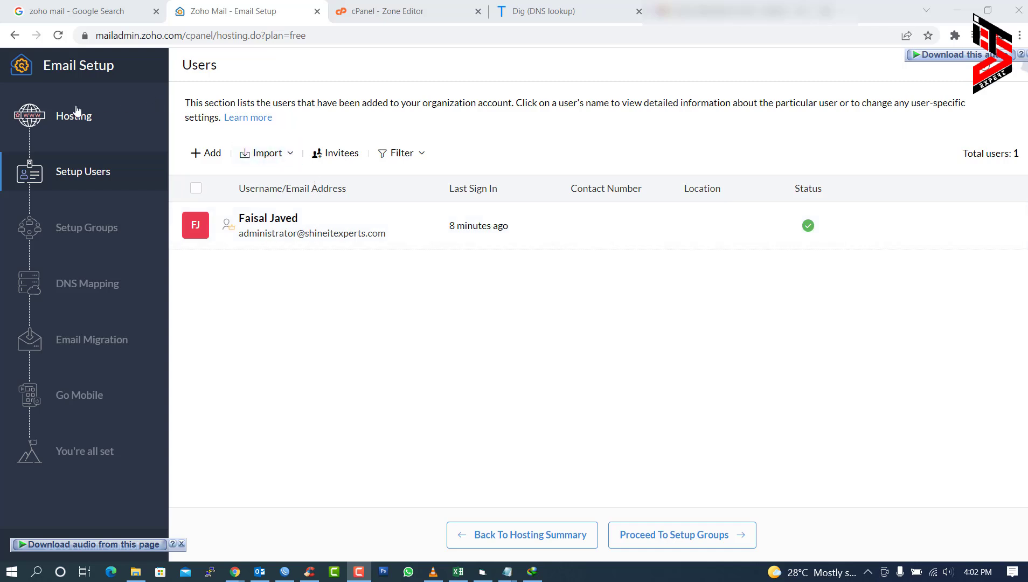
- Skip group setup and reach the DNS Mapping page listing MX, SPF and DKIM records
mouse_move(39, 220)
click(723, 539)
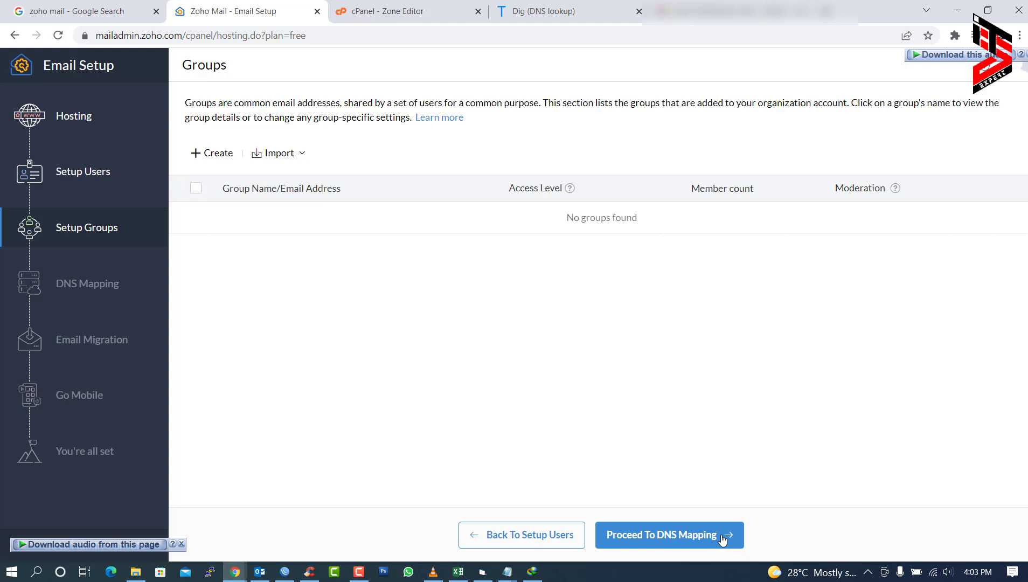
click(662, 540)
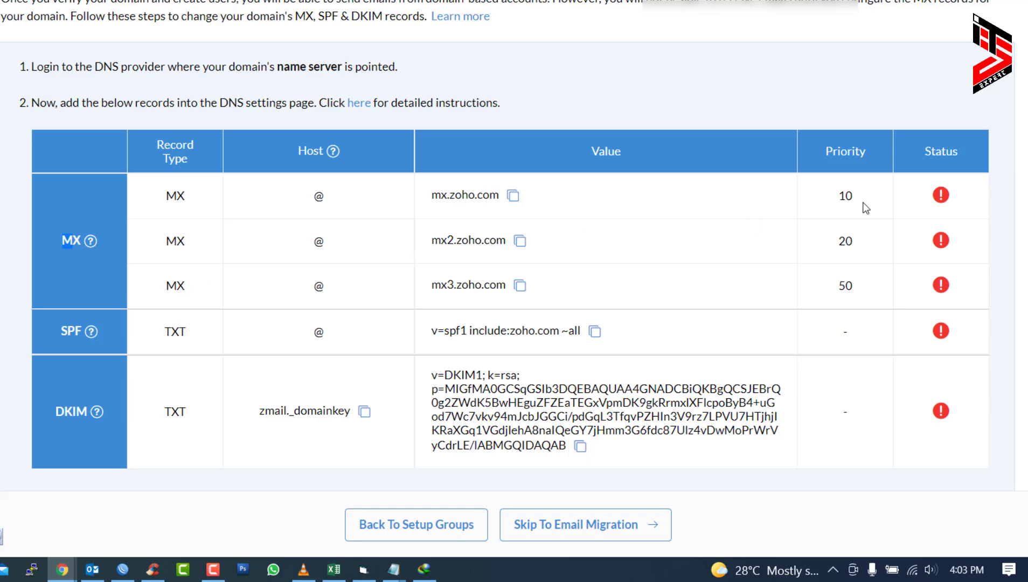
- Highlight the MX priority values 10, 20 and 50 in the DNS Mapping table
double_click(845, 196)
double_click(845, 240)
double_click(845, 285)
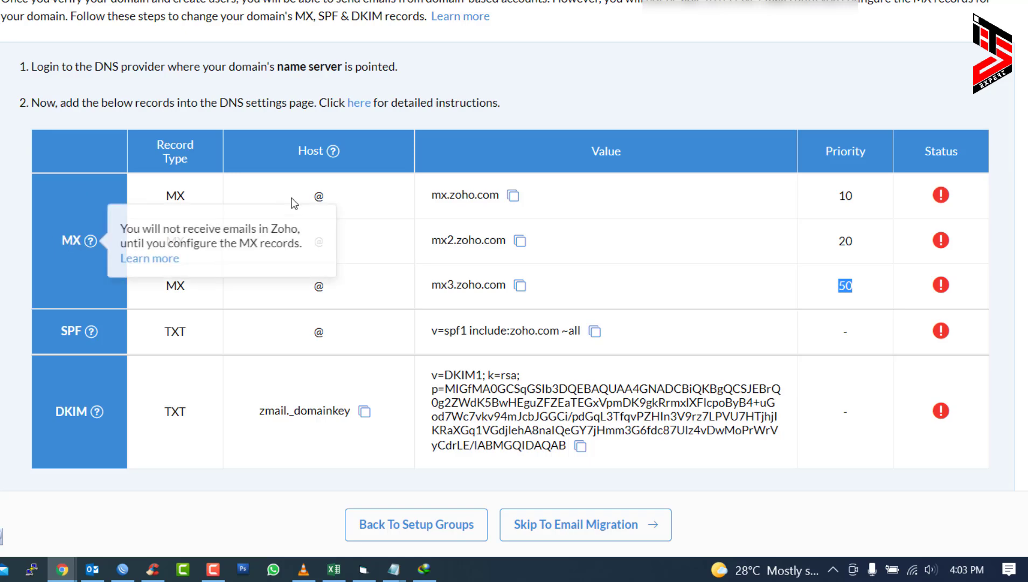
click(517, 197)
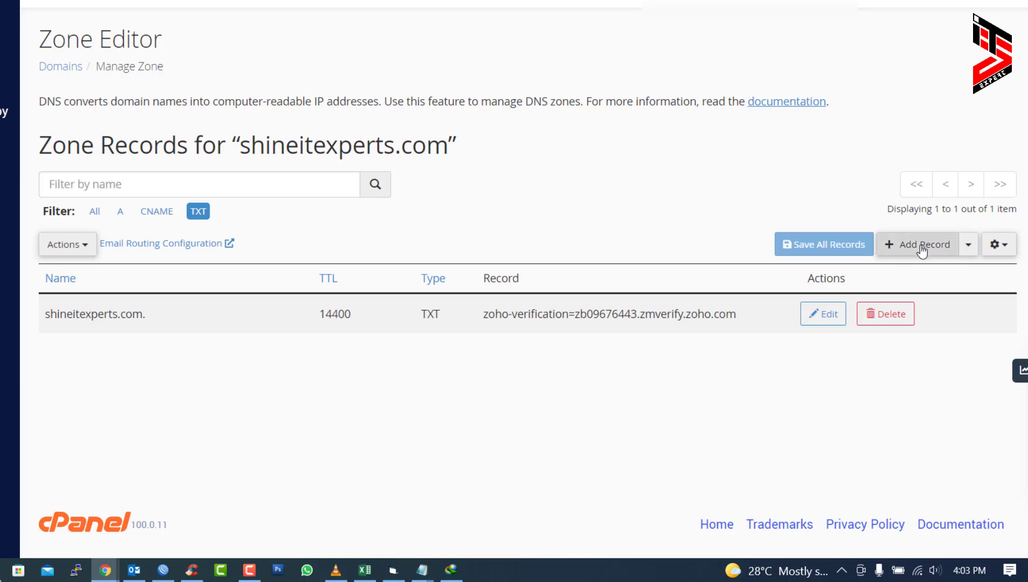
- Save an MX record for shineitexperts.com. with priority 10 to mx.zoho.com, then copy mx2.zoho.com
click(922, 248)
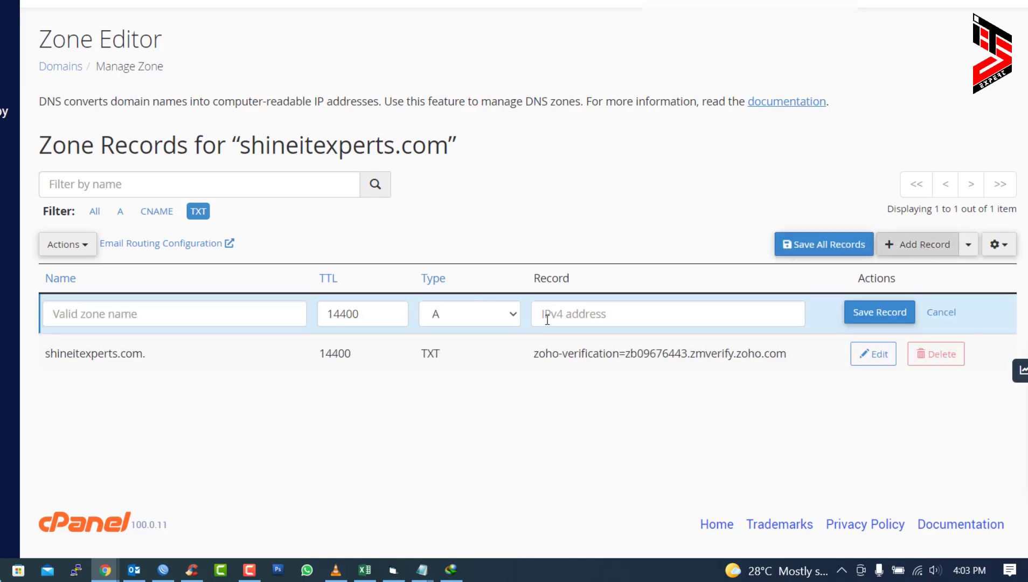
click(451, 318)
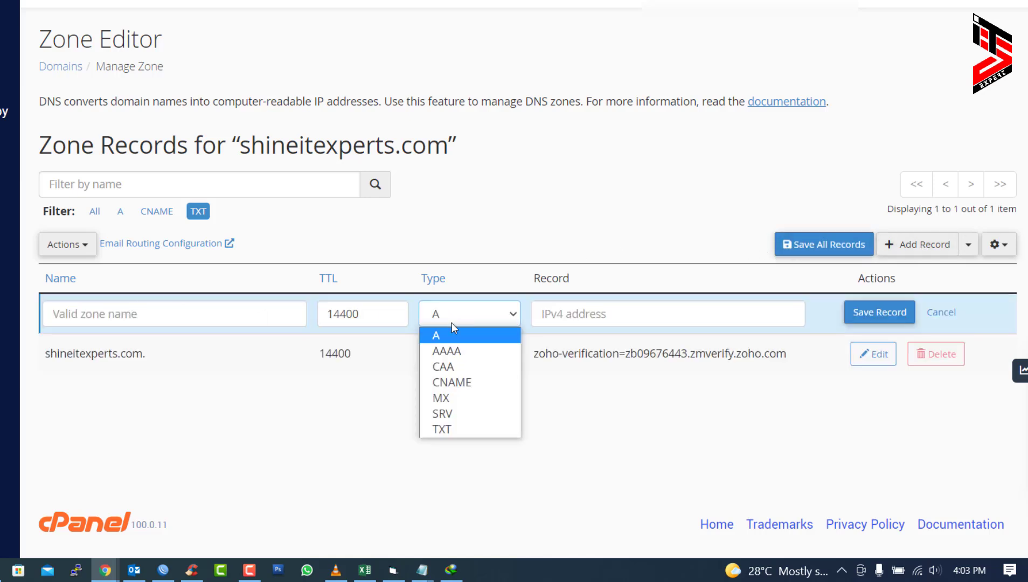
click(451, 397)
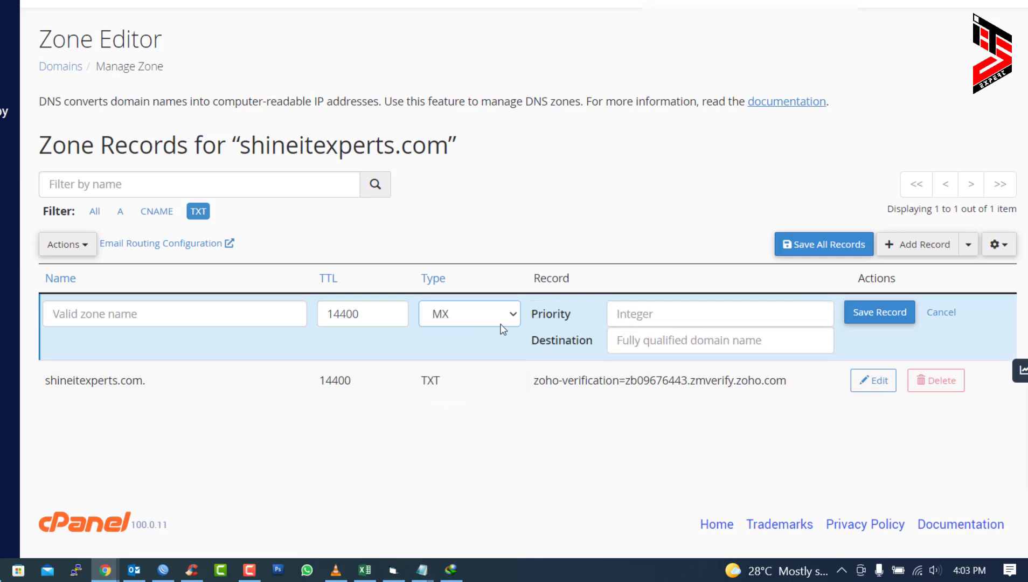
click(648, 315)
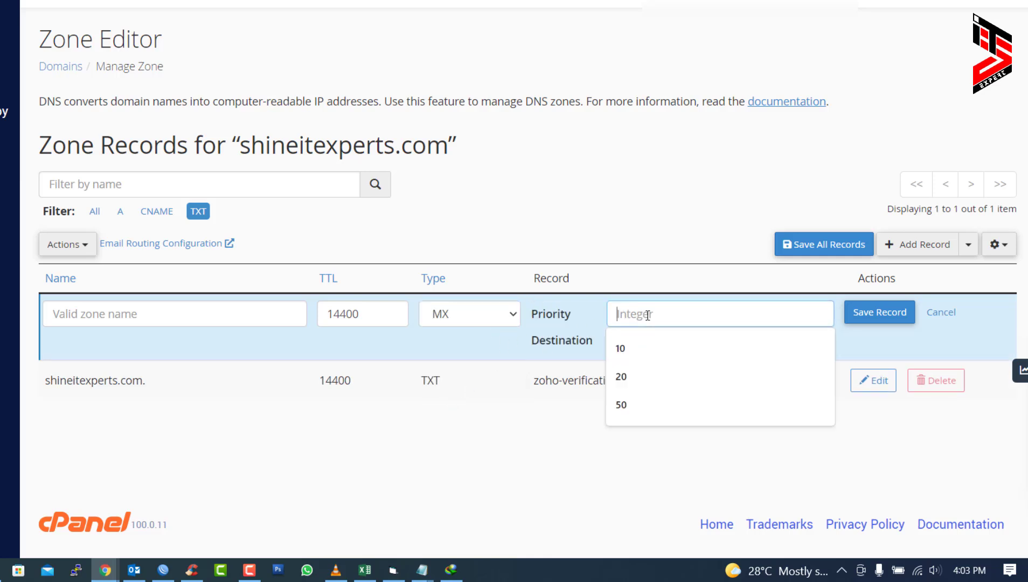
text(10)
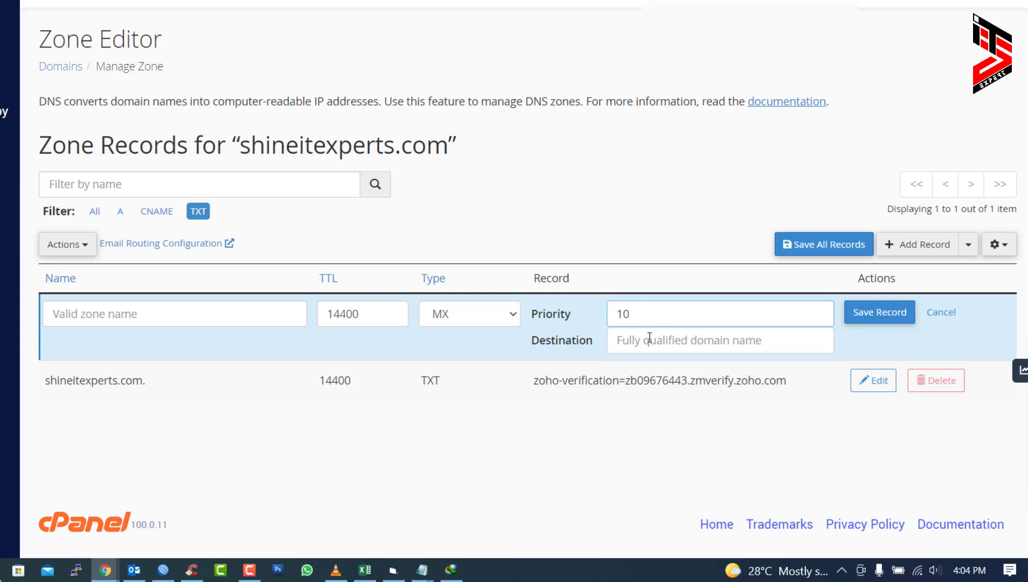
click(650, 338)
key(Down)
key(Return)
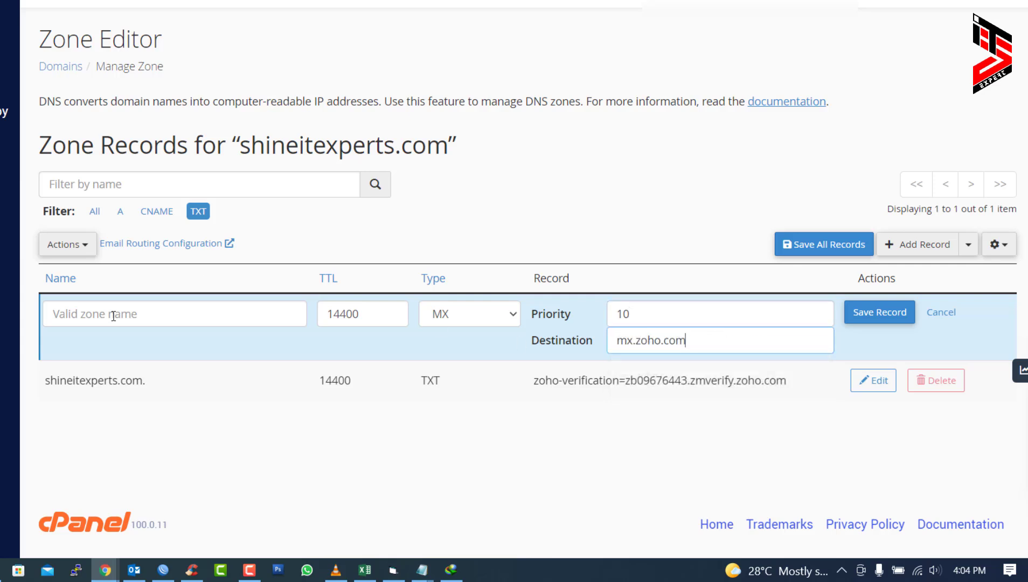
click(113, 316)
click(105, 339)
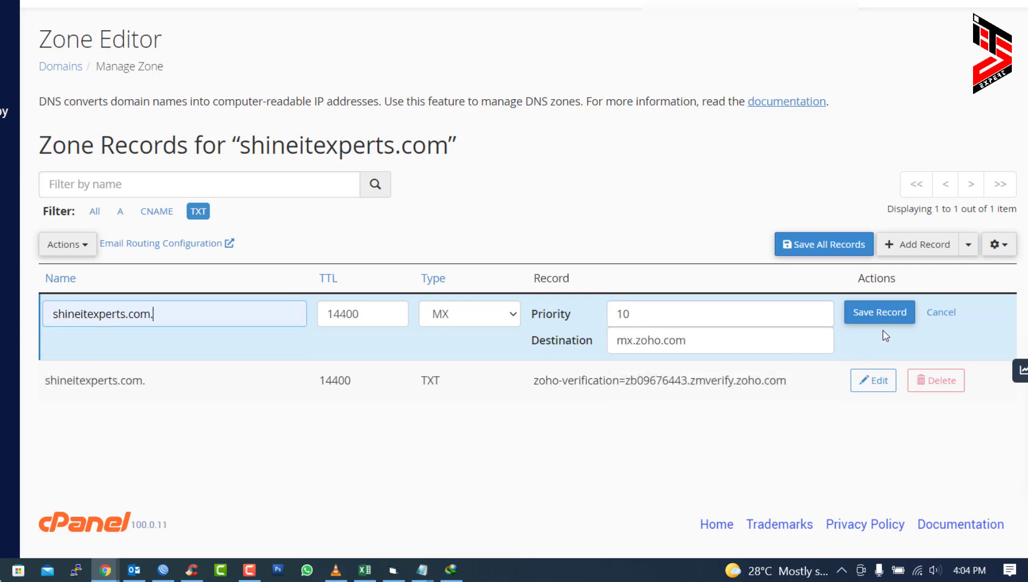
click(892, 316)
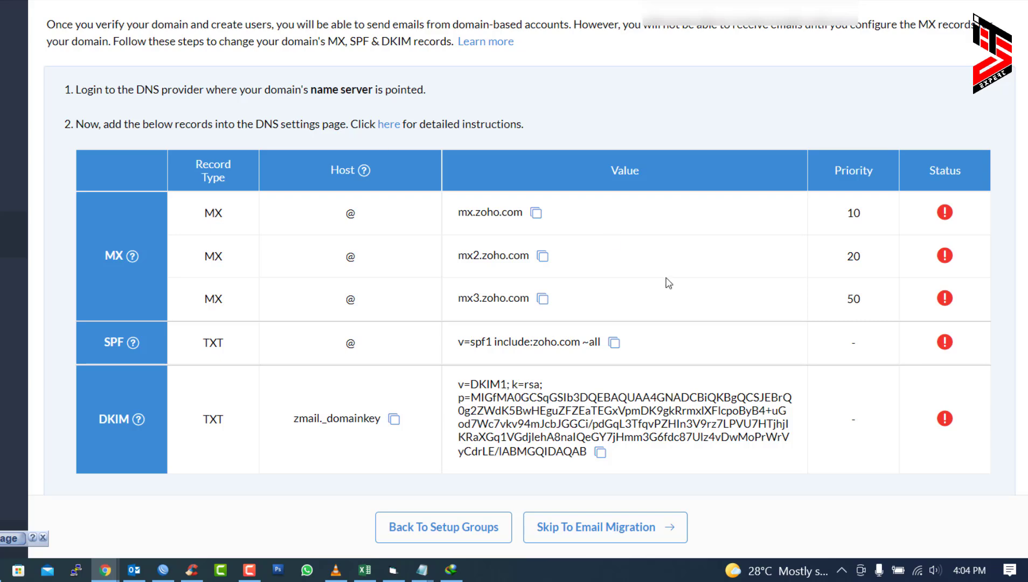
click(543, 258)
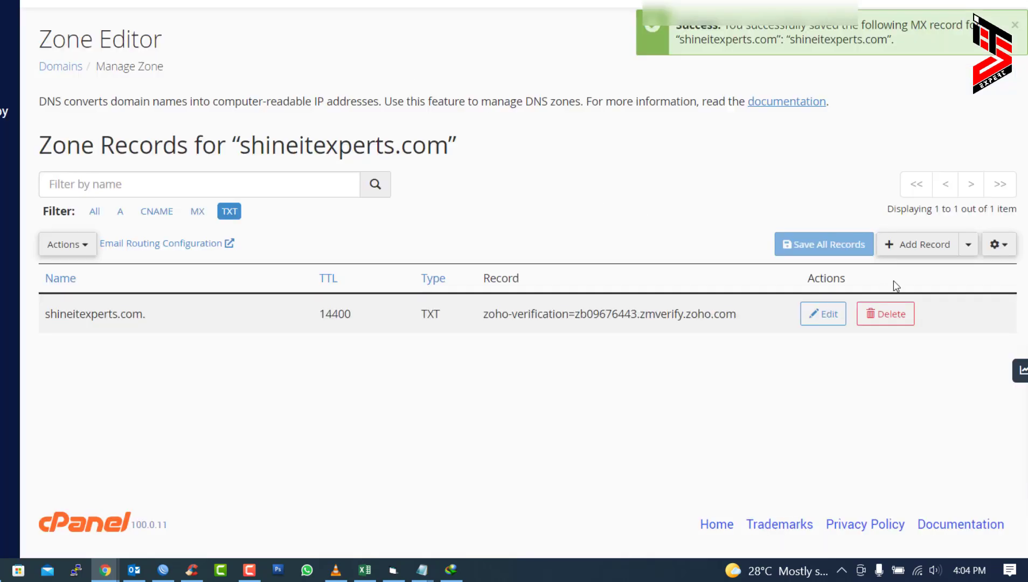
click(918, 244)
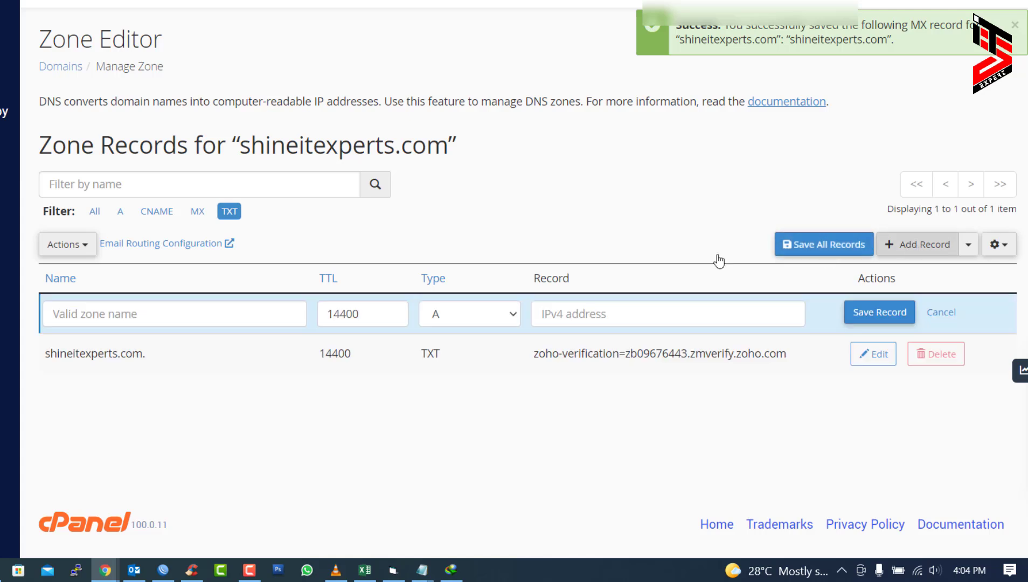
- Add the second MX record for shineitexperts.com.: priority 20, destination mx2.zoho.com
click(482, 314)
click(456, 398)
click(654, 340)
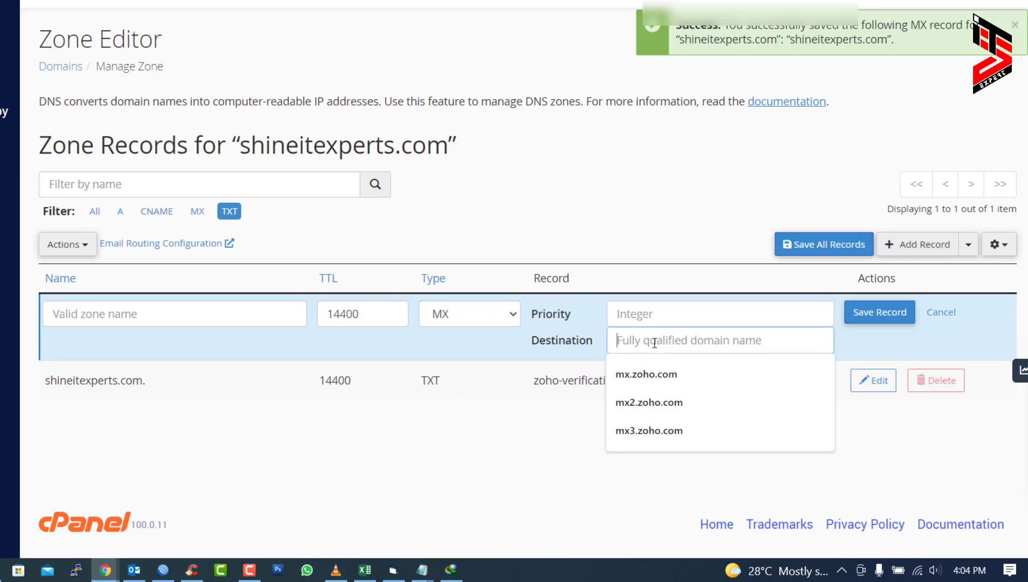
key(ctrl+v)
click(664, 312)
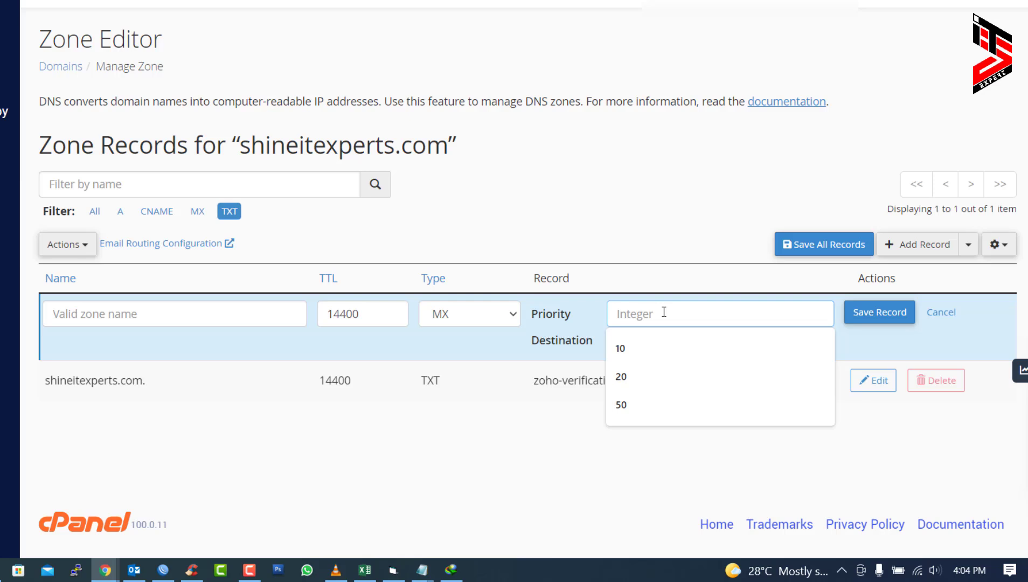
text(20)
click(198, 313)
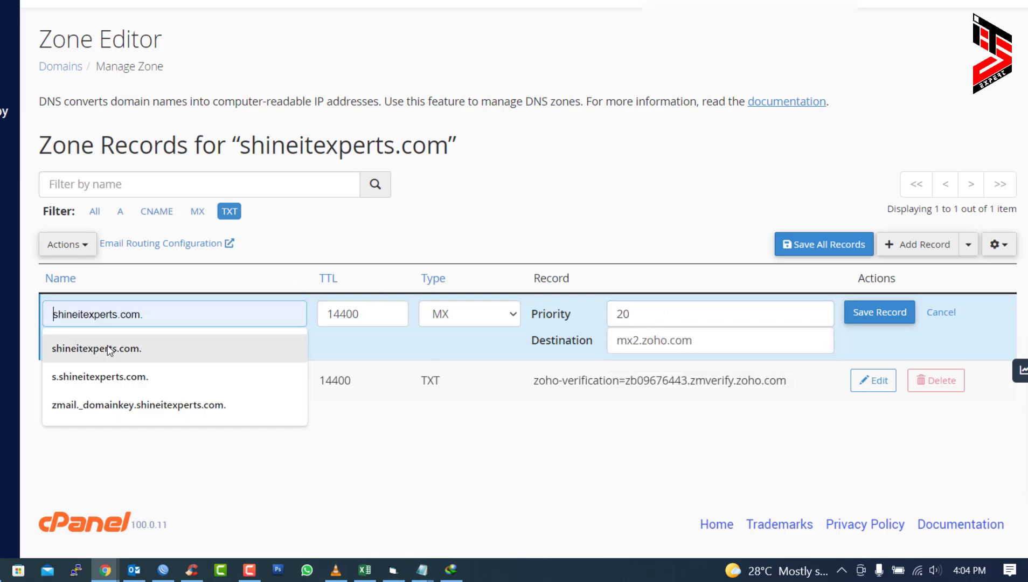
click(111, 349)
click(877, 308)
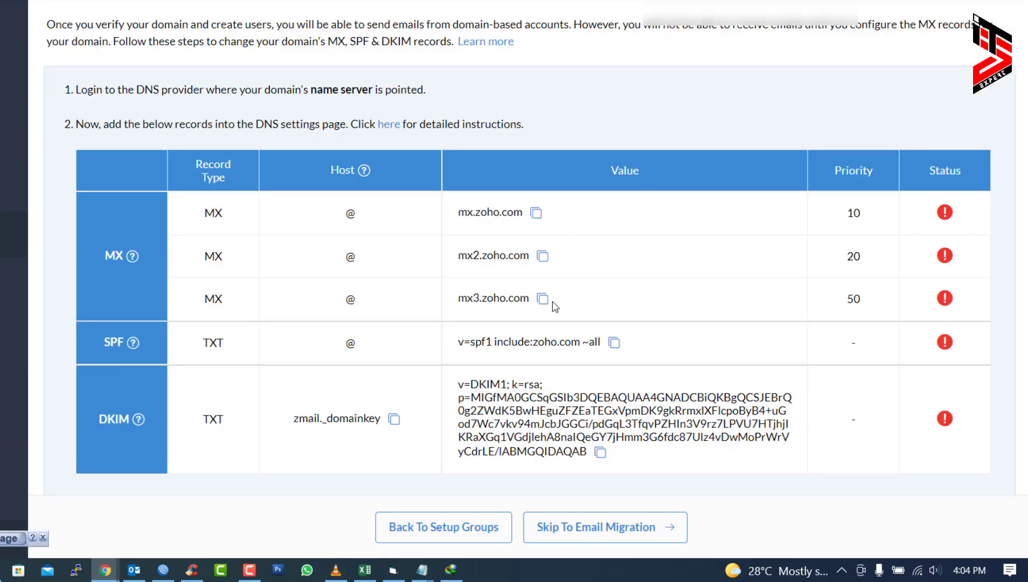
- Add the third MX record, priority 50 to mx3.zoho.com, and filter the zone to MX records
click(543, 299)
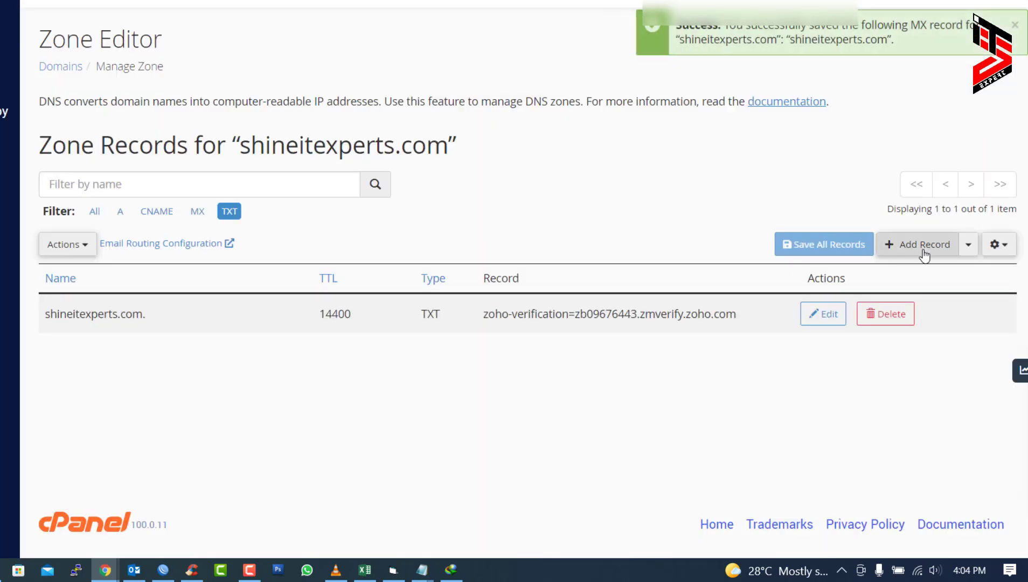
click(924, 252)
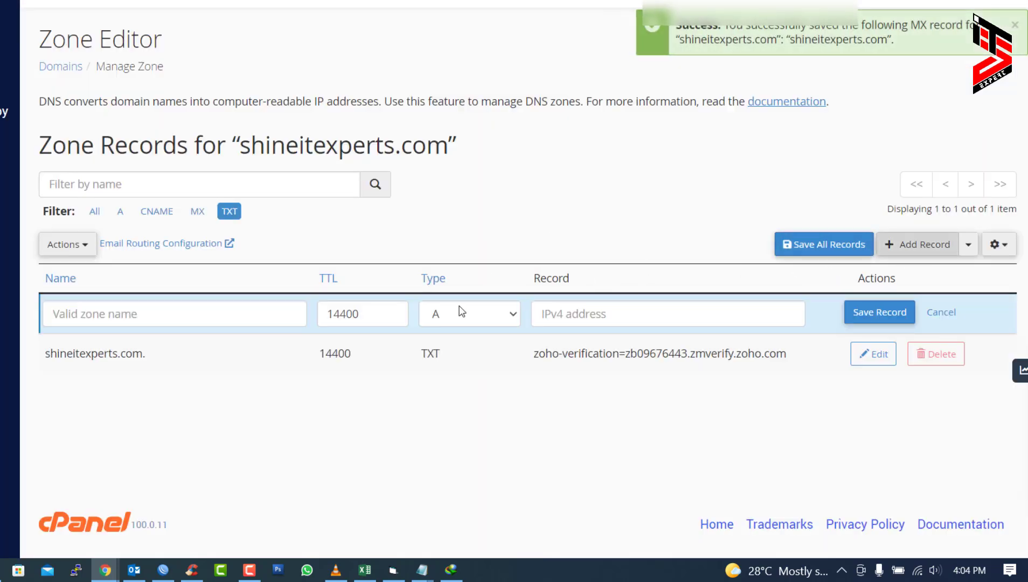
click(144, 311)
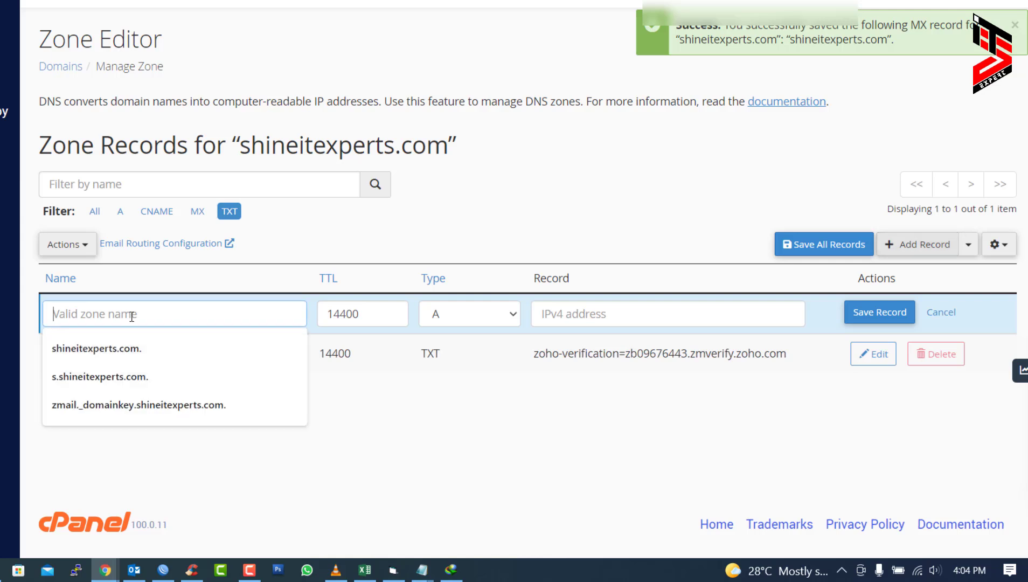
click(102, 348)
click(470, 314)
click(448, 398)
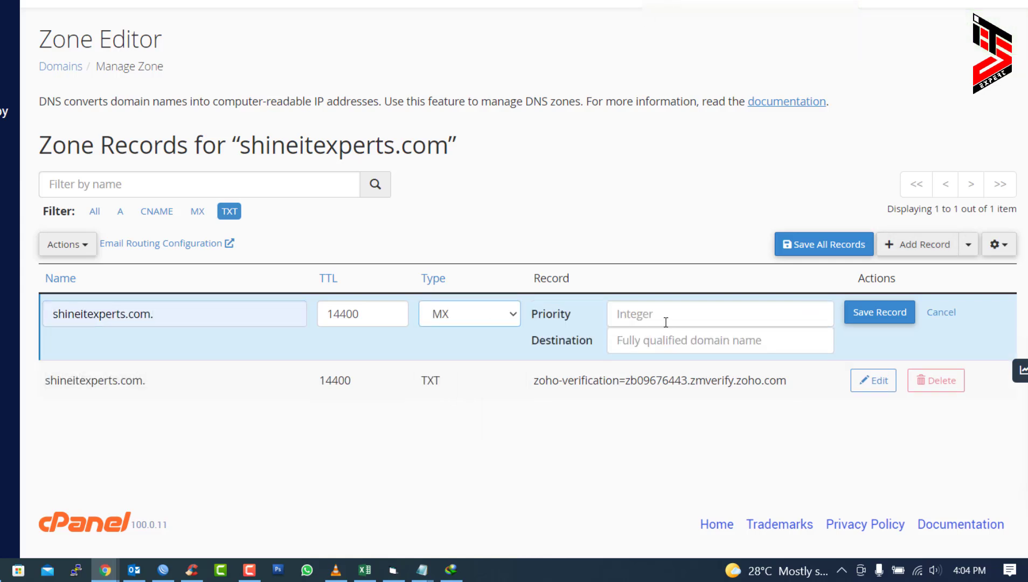
click(666, 316)
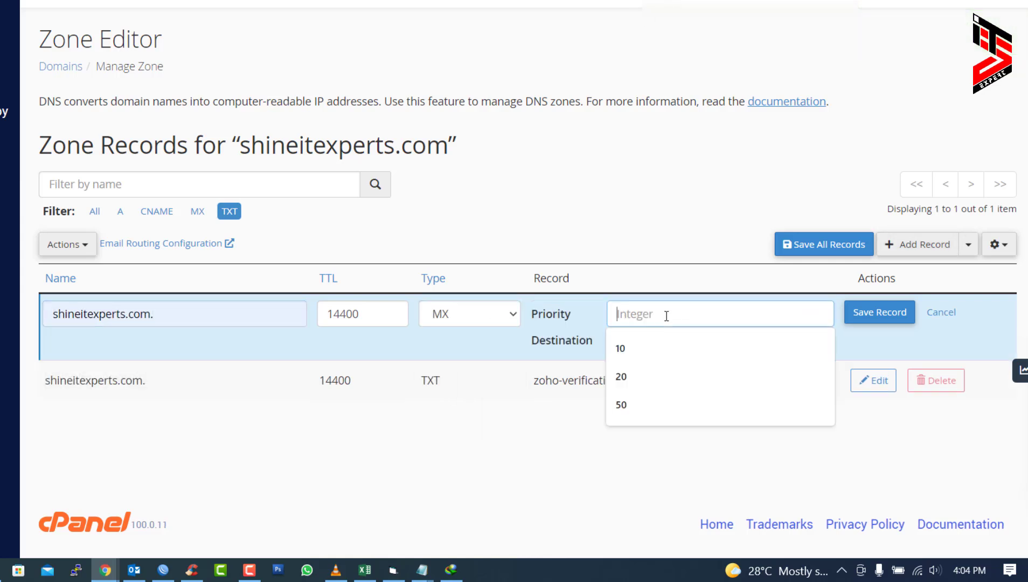
click(626, 402)
click(648, 345)
click(649, 430)
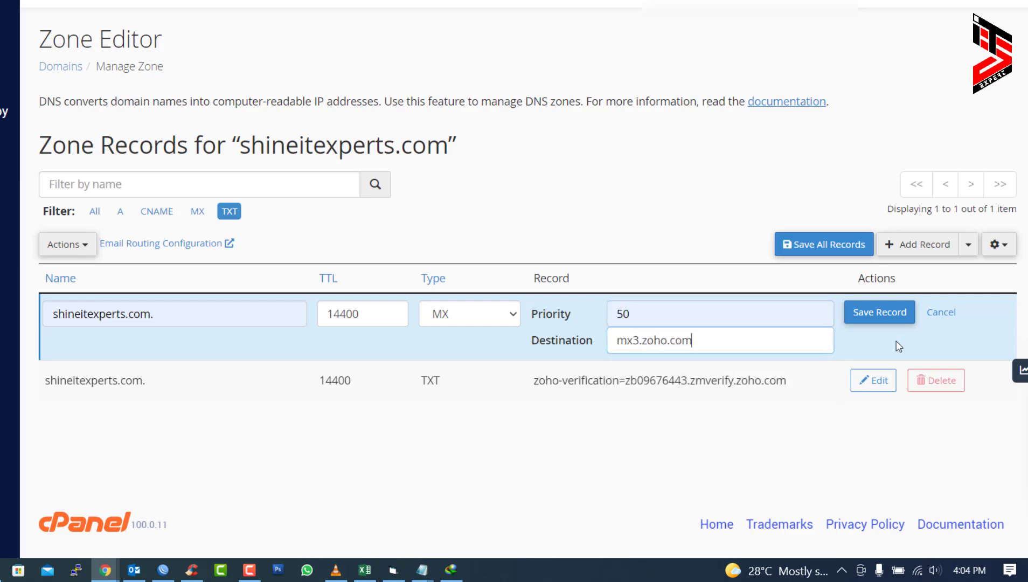
click(879, 312)
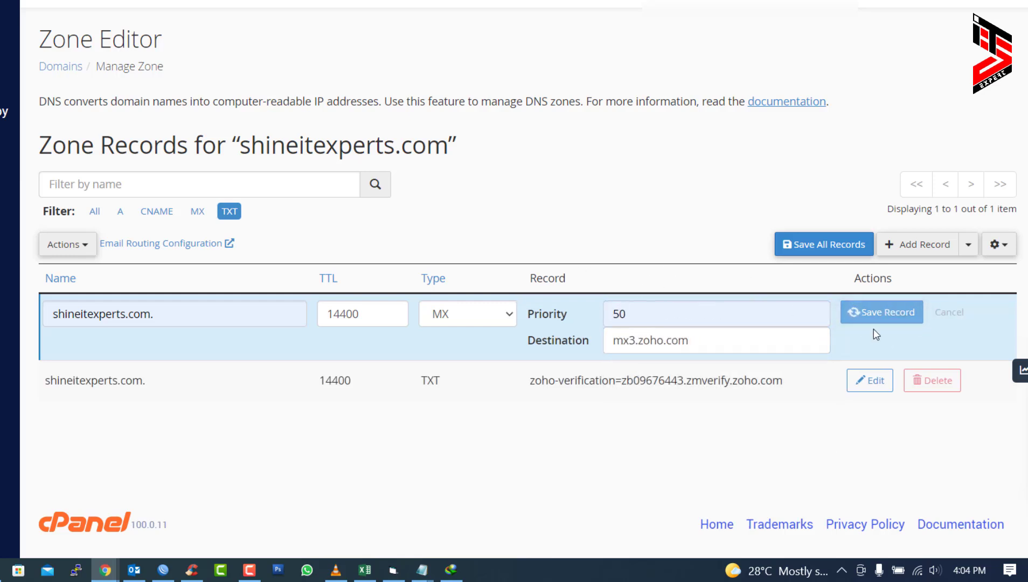
click(192, 215)
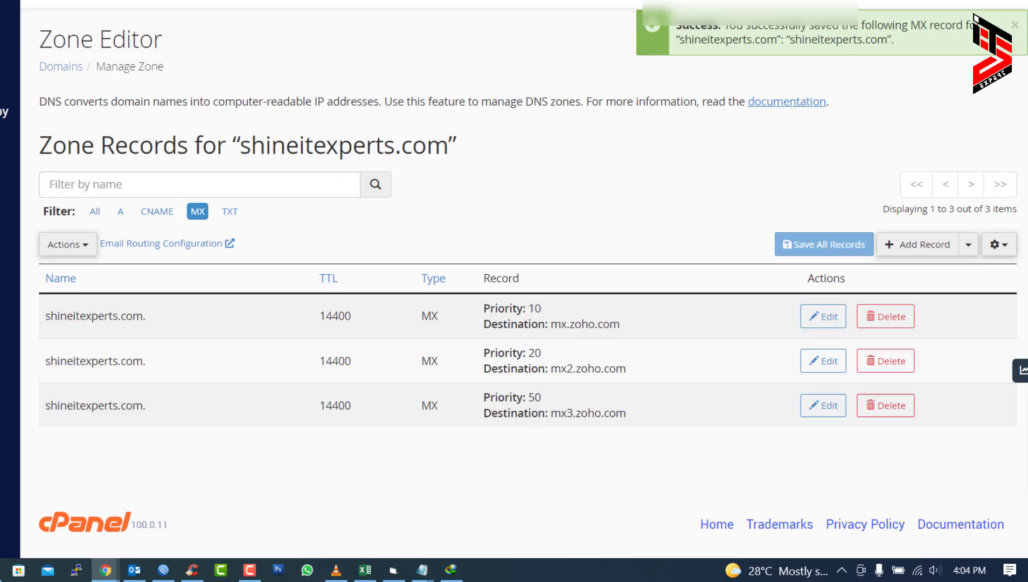
click(544, 11)
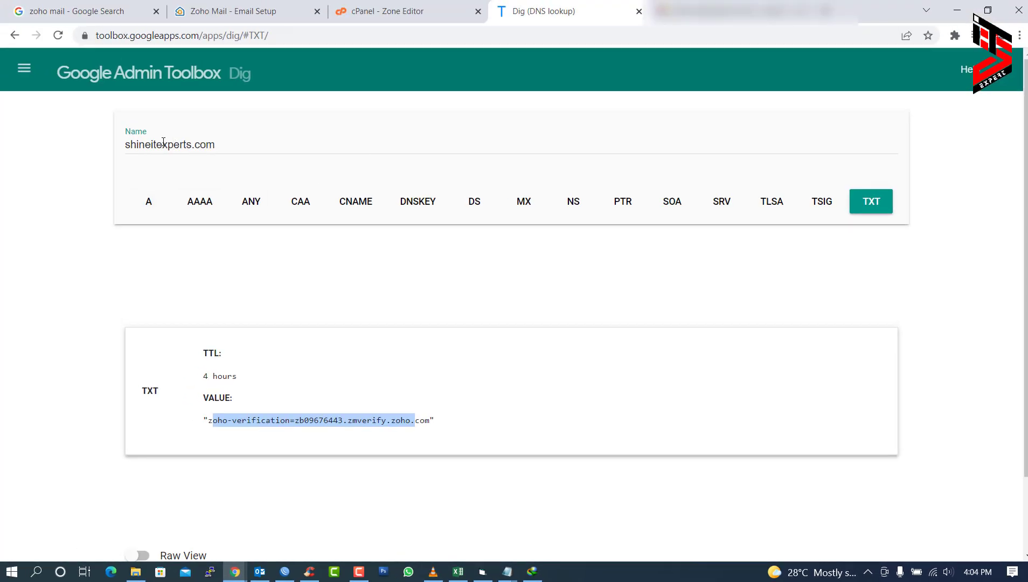
- Run a Dig MX lookup and confirm mx.zoho.com, mx2.zoho.com and mx3.zoho.com are returned
click(525, 203)
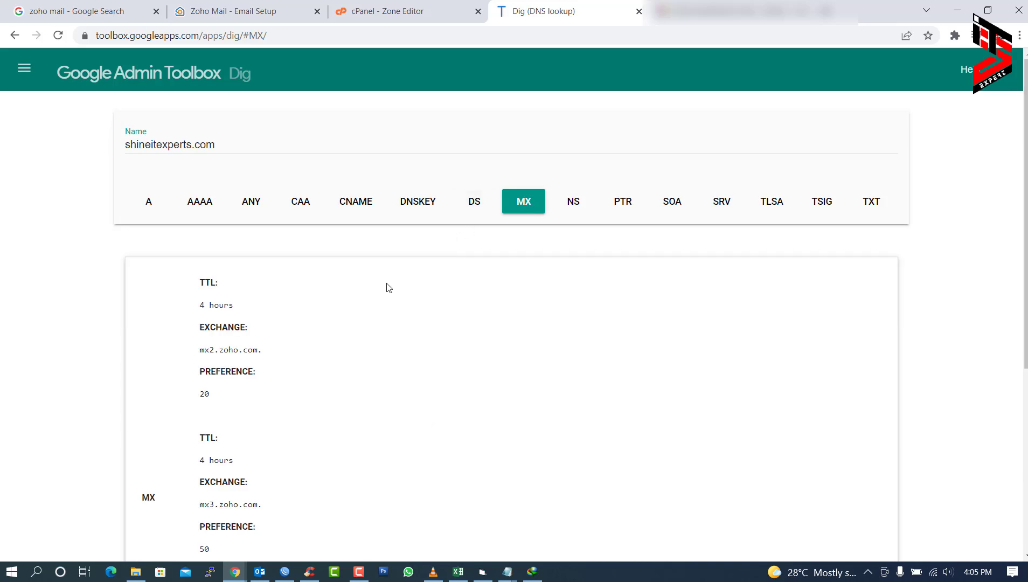
scroll(212, 303, down, 2)
scroll(221, 326, down, 3)
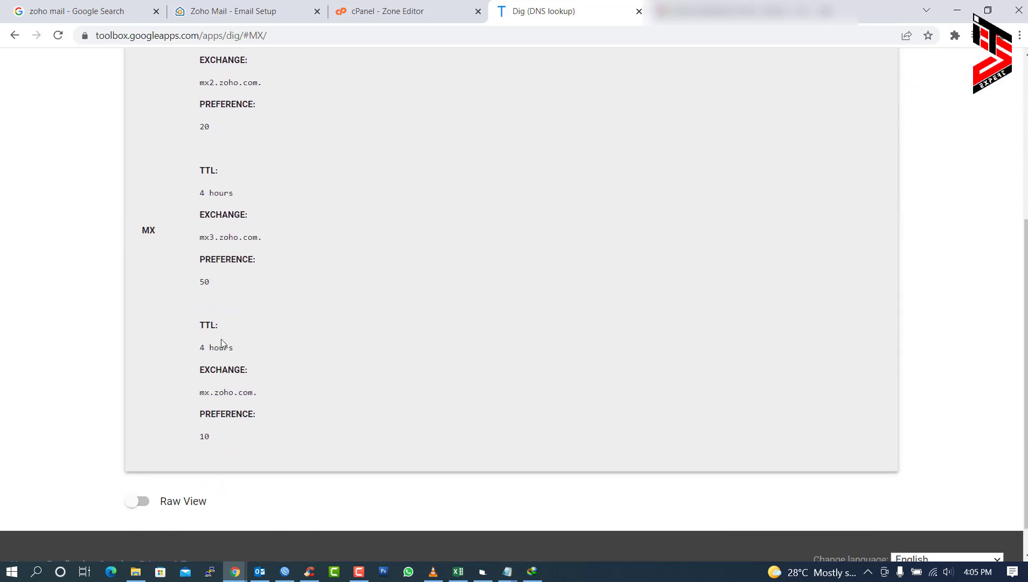
scroll(220, 340, up, 6)
scroll(224, 344, down, 3)
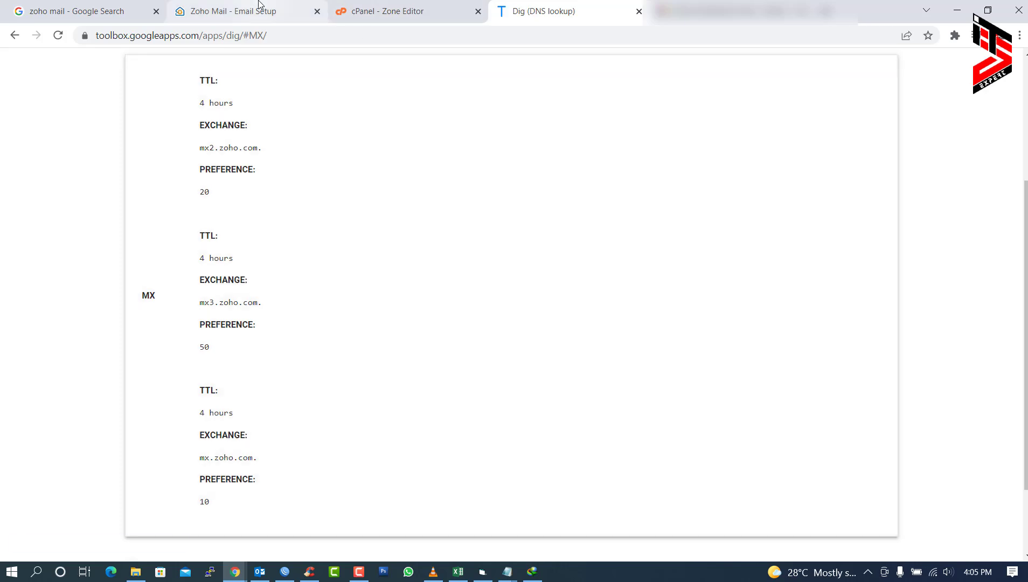
click(258, 7)
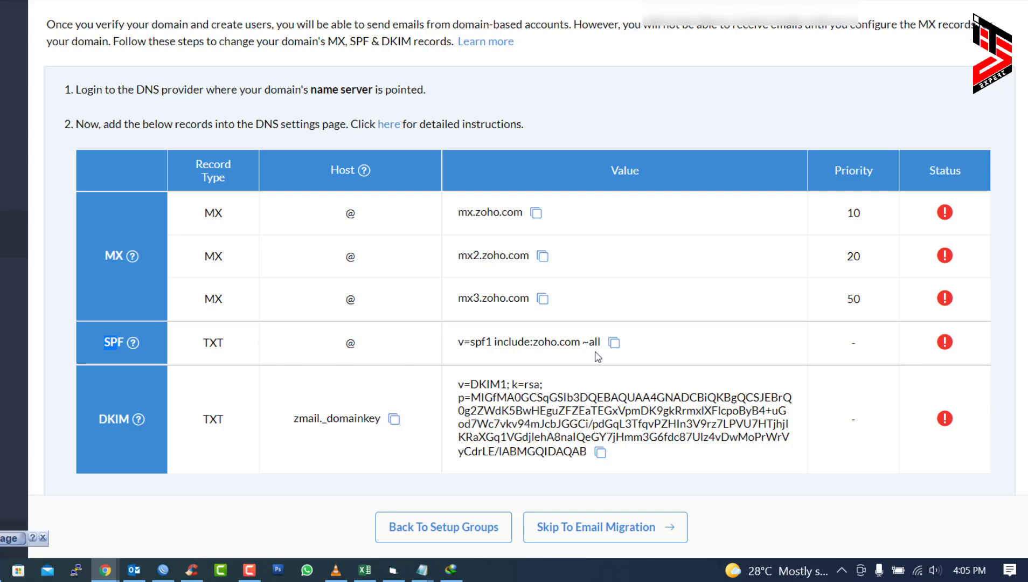
- Copy Zoho's SPF value and save it as a TXT record for shineitexperts.com. in Zone Editor
click(614, 346)
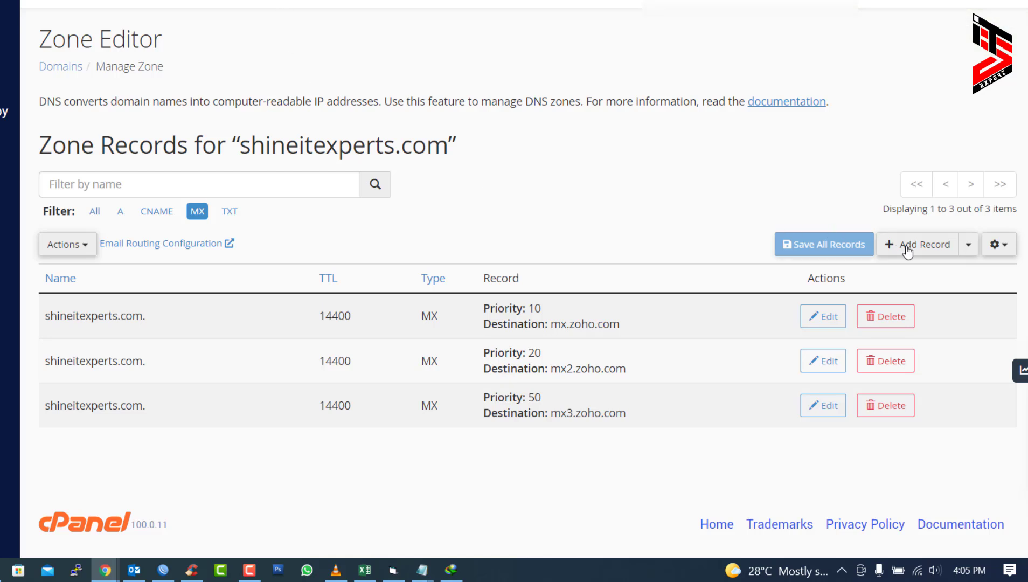
click(907, 247)
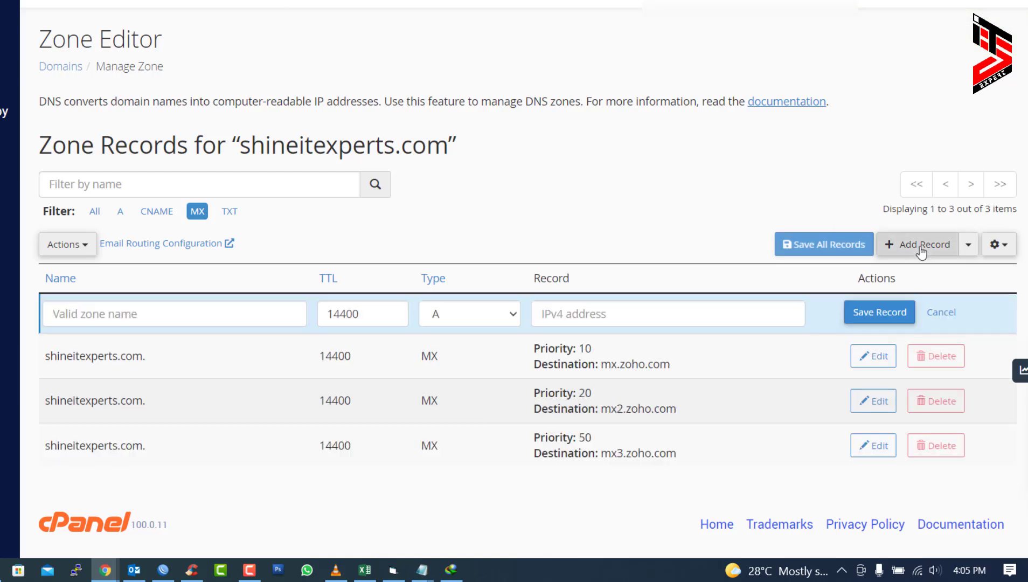
click(131, 310)
click(116, 345)
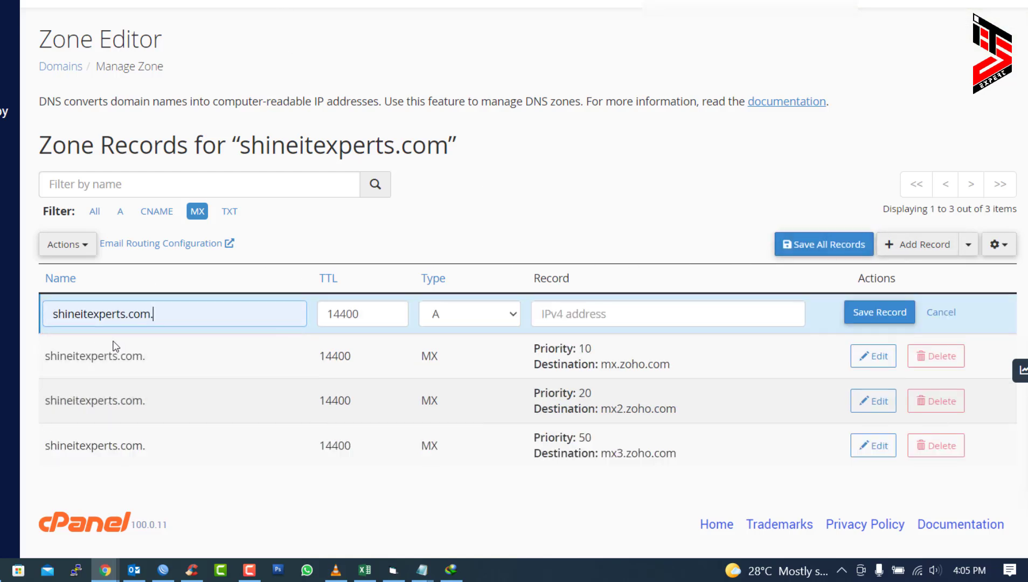
click(514, 314)
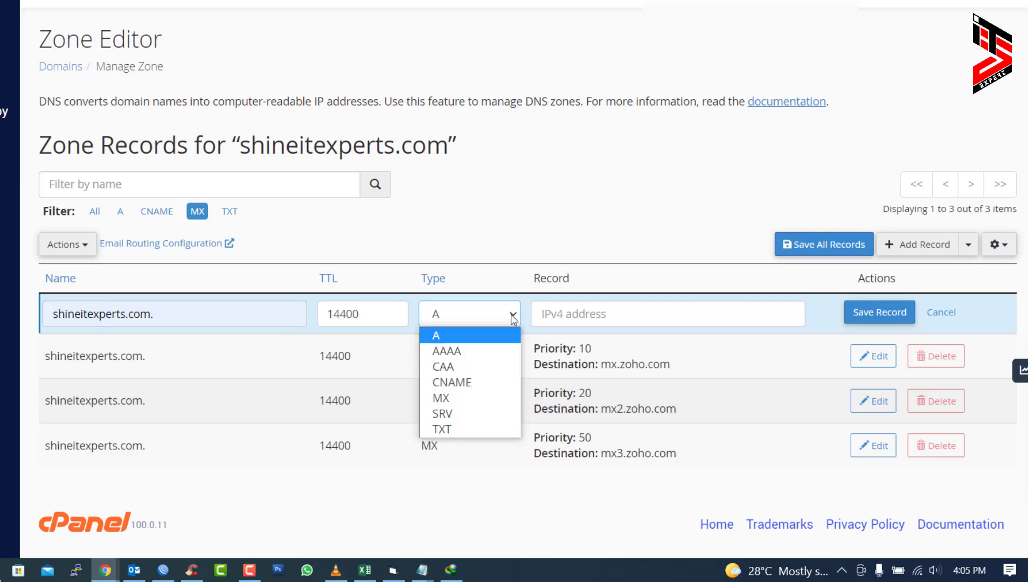
click(452, 424)
click(570, 328)
key(ctrl+v)
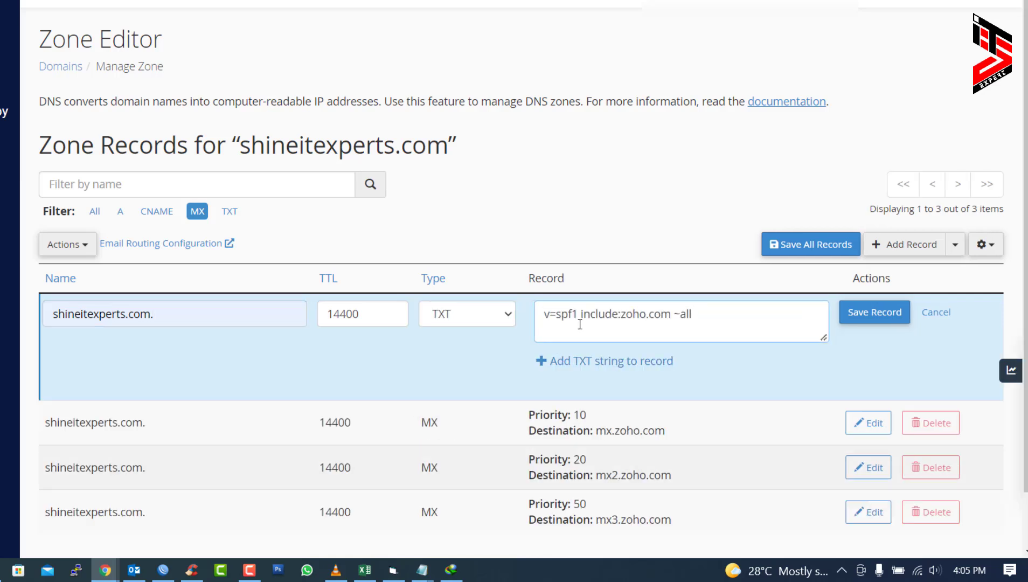
click(903, 312)
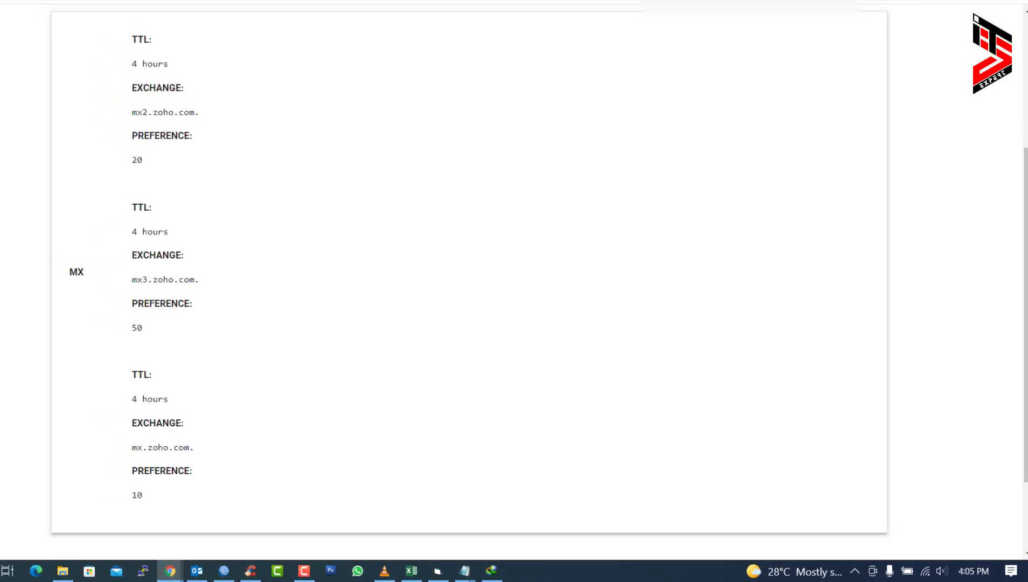
- Run a Dig TXT lookup to confirm the SPF record appears beside the Zoho verification
scroll(477, 240, up, 5)
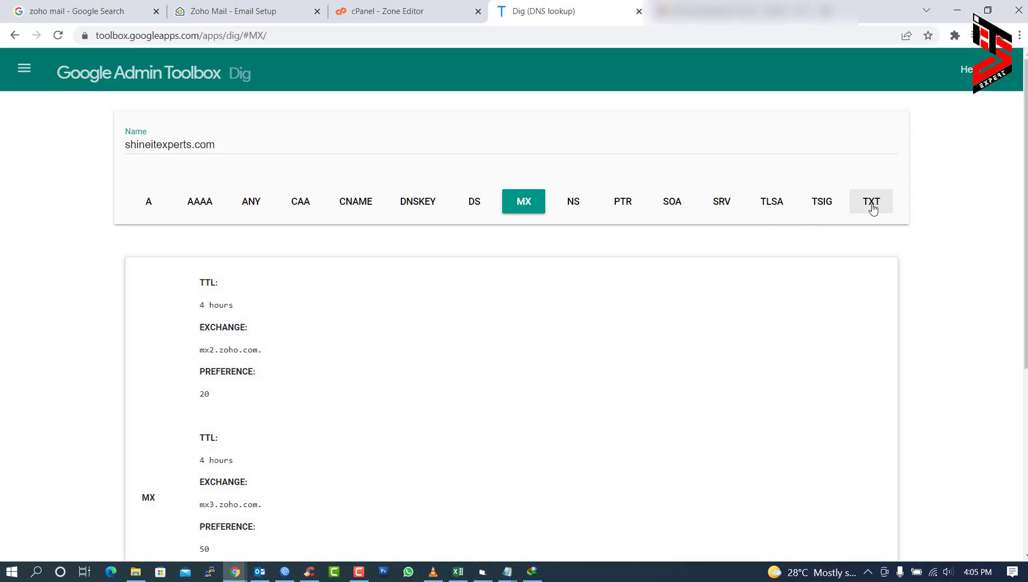
click(873, 207)
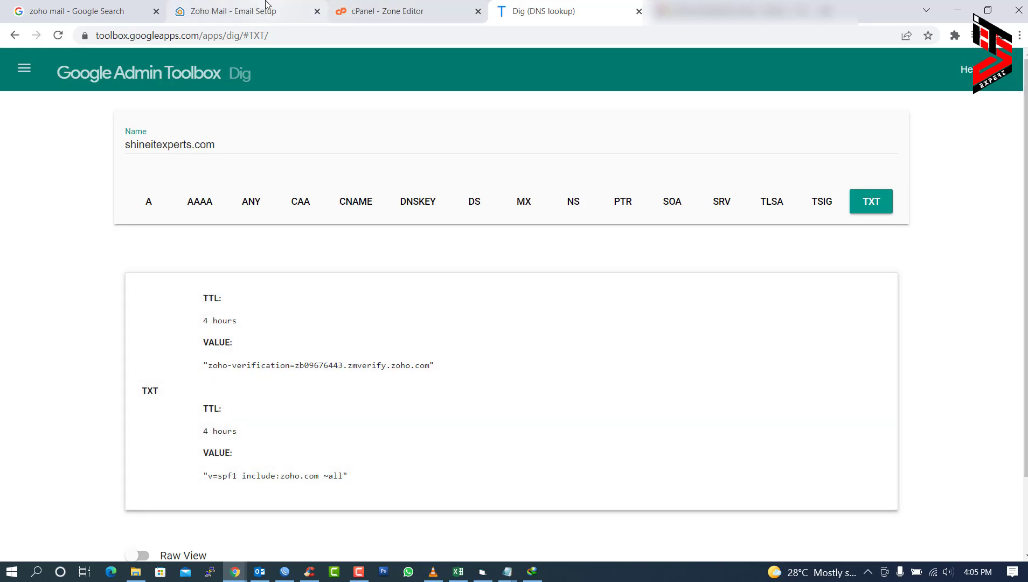
click(237, 11)
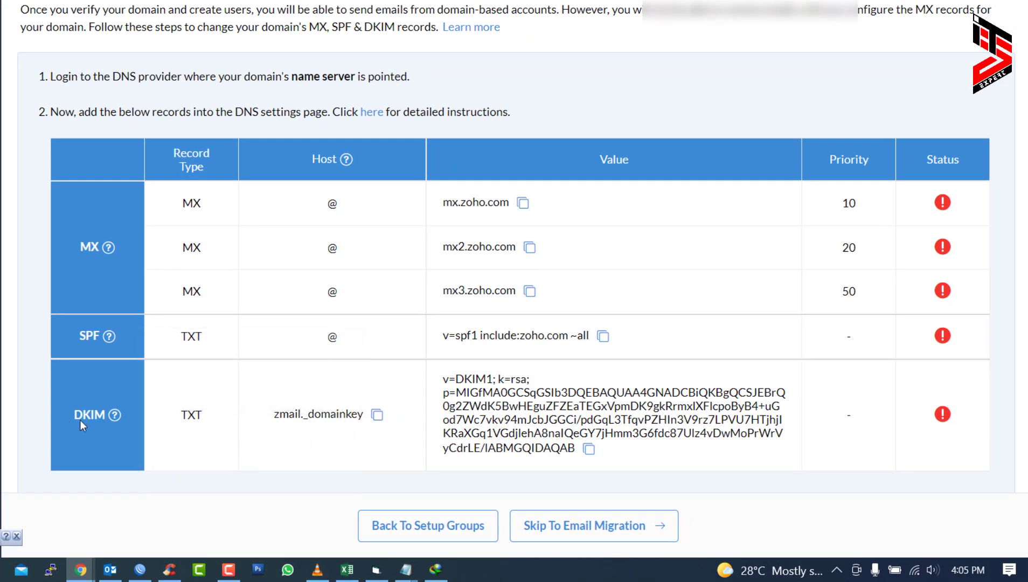
- Start a TXT record named zmail._domainkey.shineitexperts.com. using Zoho's copied DKIM host
drag(85, 423, 98, 420)
click(377, 414)
key(alt+Tab)
click(488, 312)
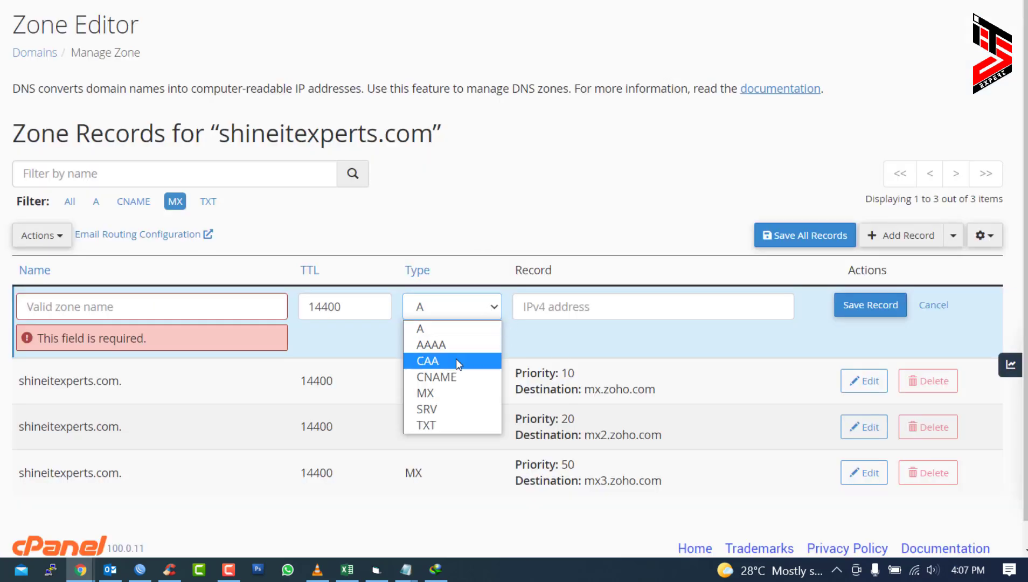
click(434, 423)
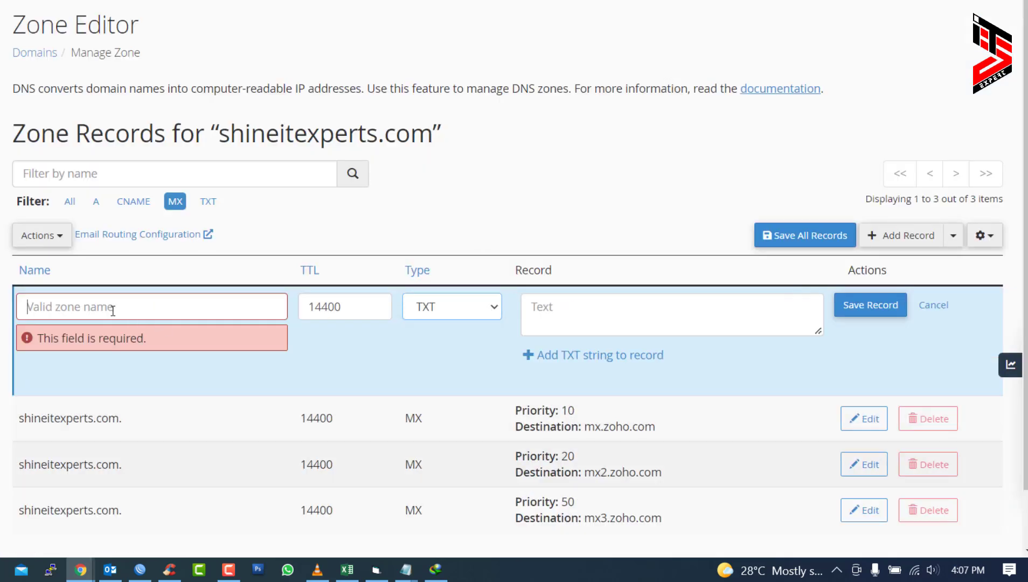
click(112, 308)
key(ctrl+v)
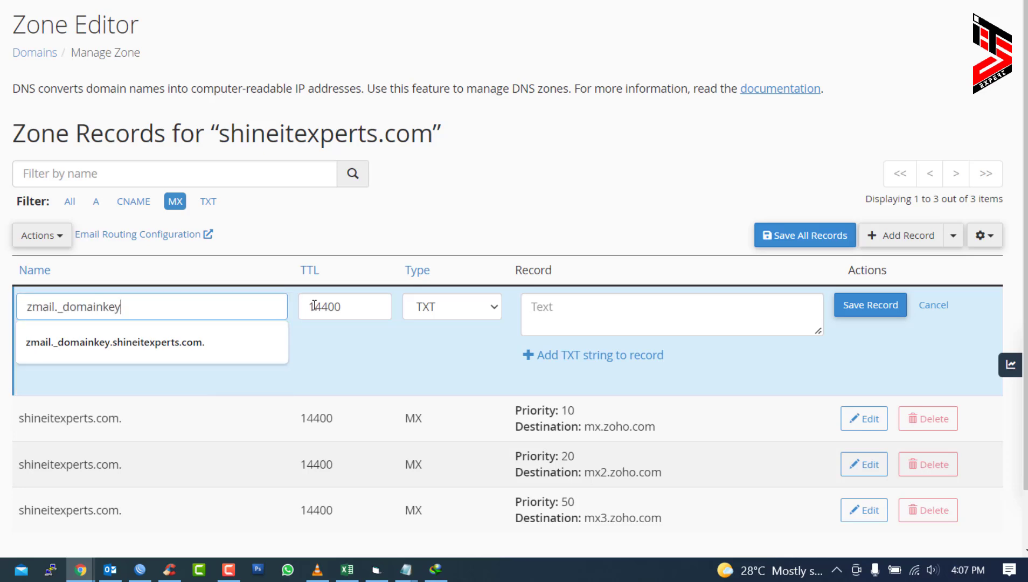
click(571, 314)
- Paste Zoho's DKIM key as the record value, save it, and filter to TXT records
key(alt+Tab)
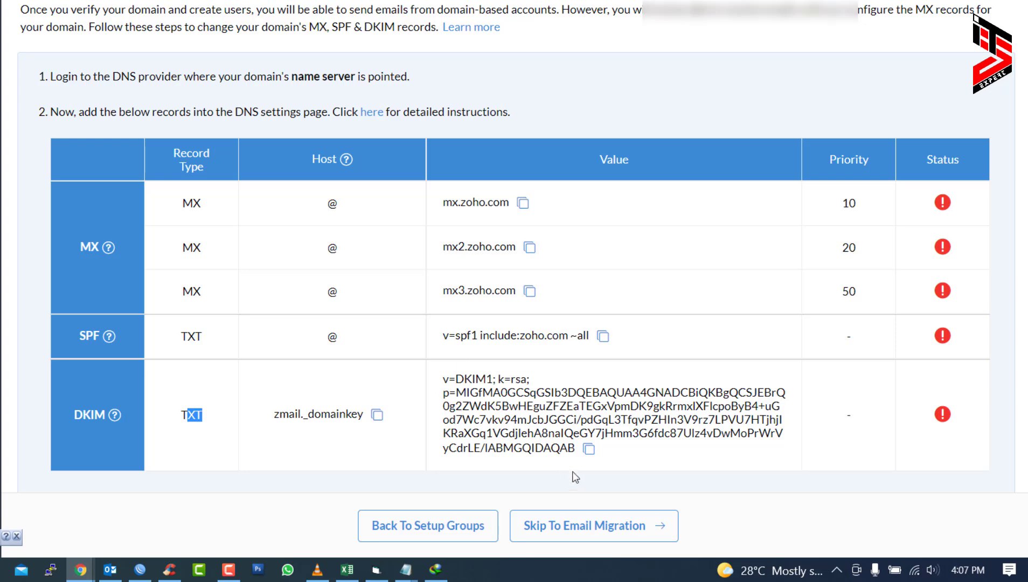
click(589, 448)
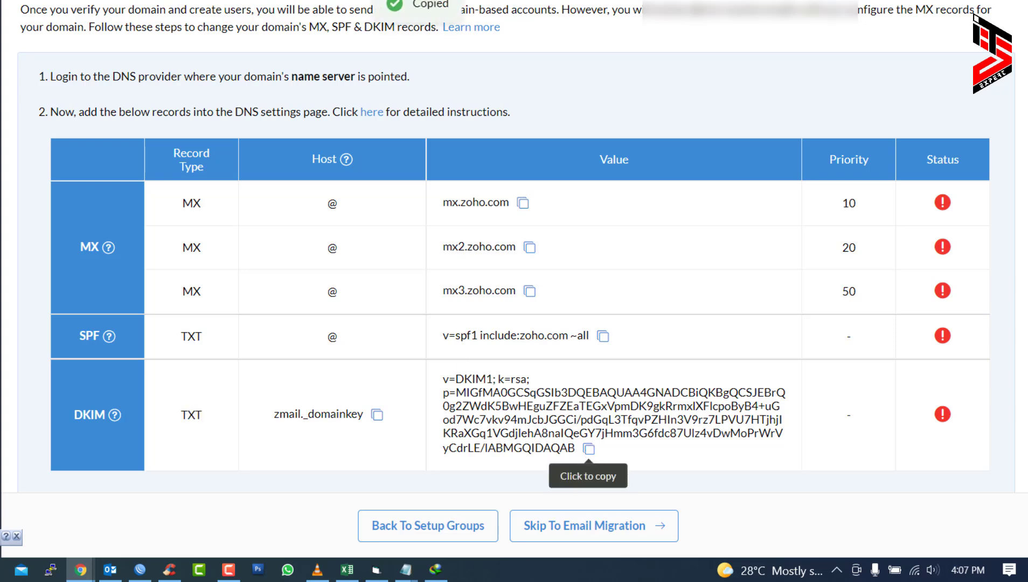
key(alt+Tab)
key(ctrl+v)
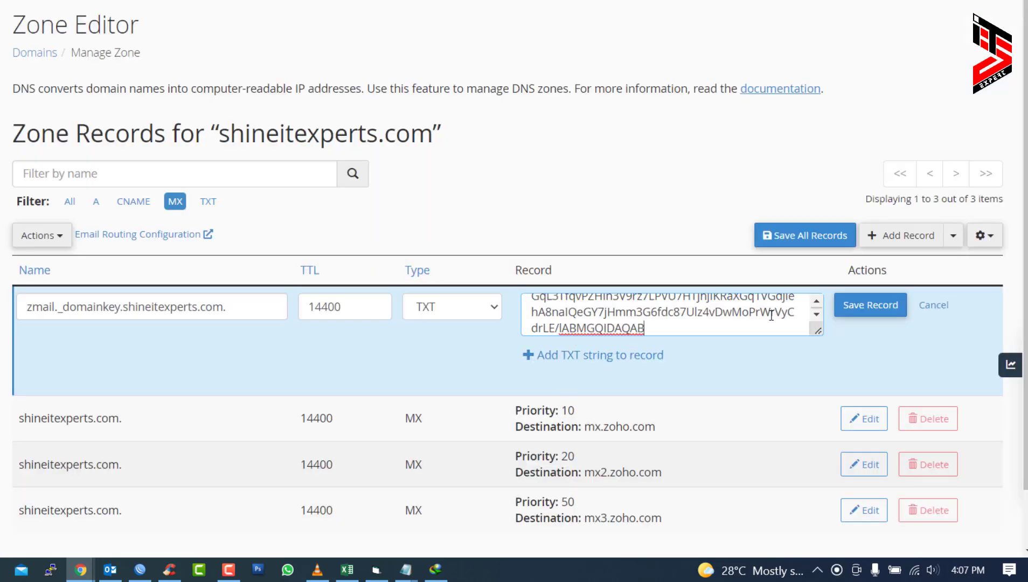
click(873, 310)
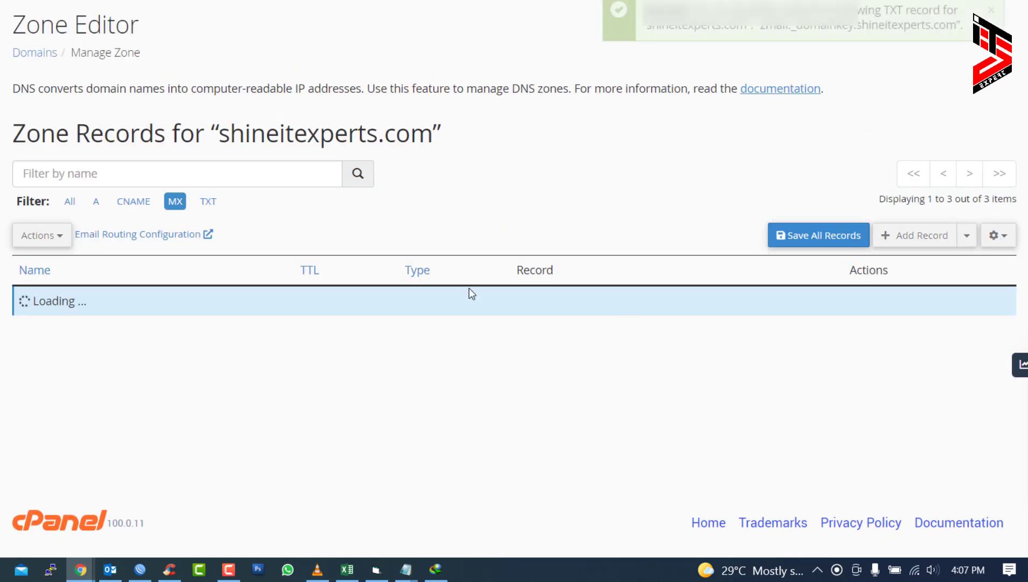
click(208, 201)
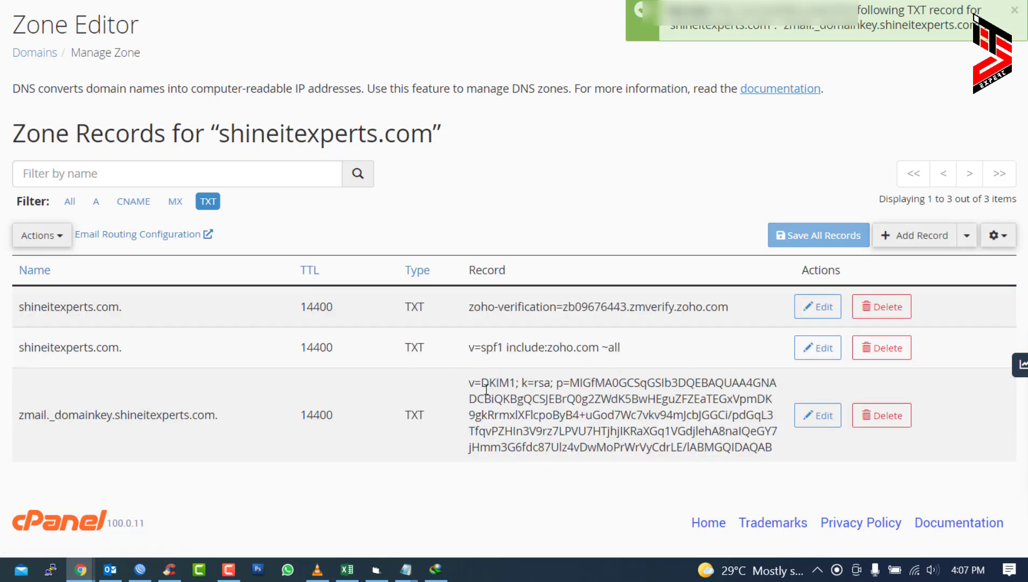
key(ctrl+Tab)
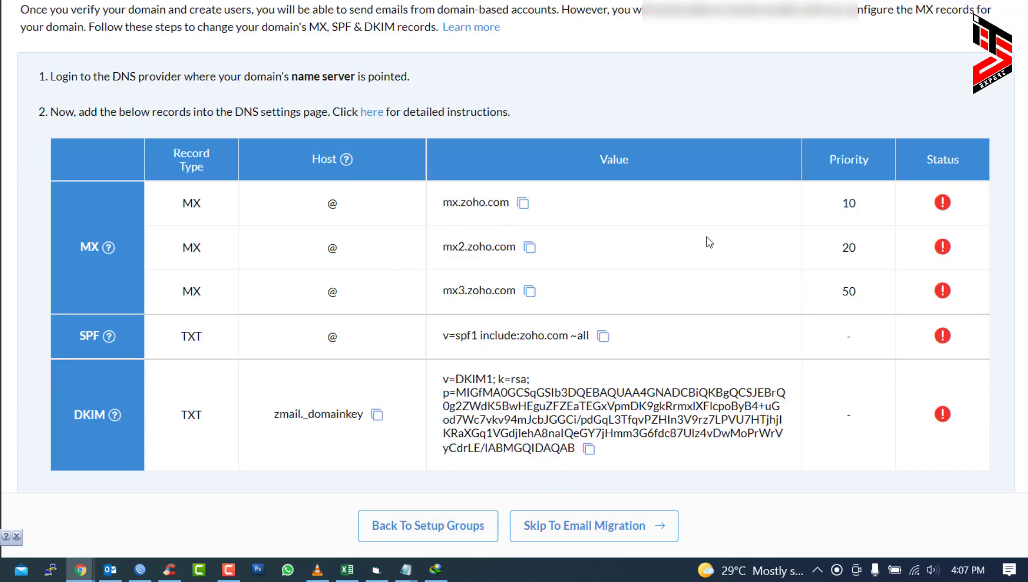
- Have Zoho verify all DNS records, dismiss the propagation notice, and continue to Email Migration
scroll(706, 237, down, 2)
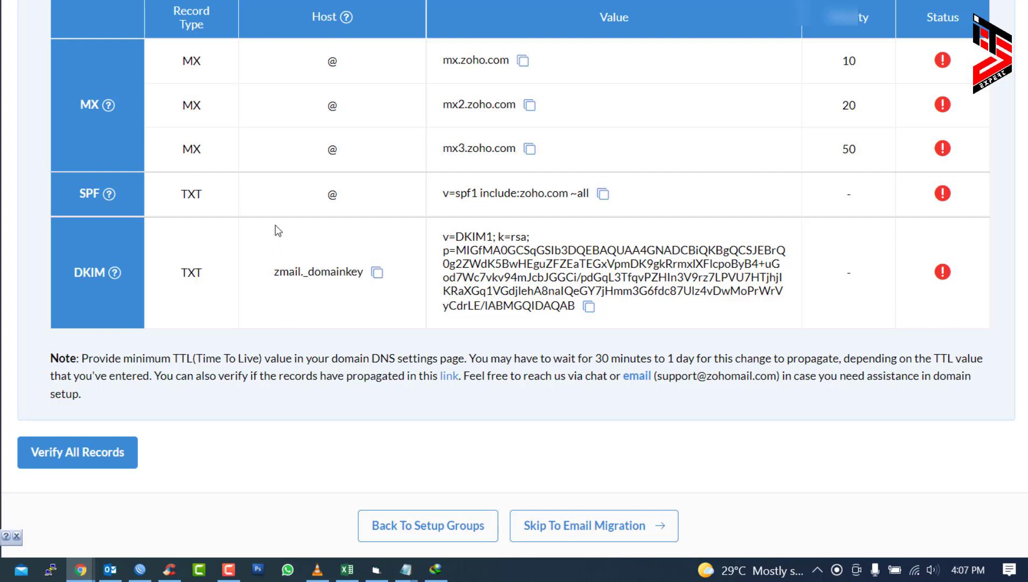
click(63, 458)
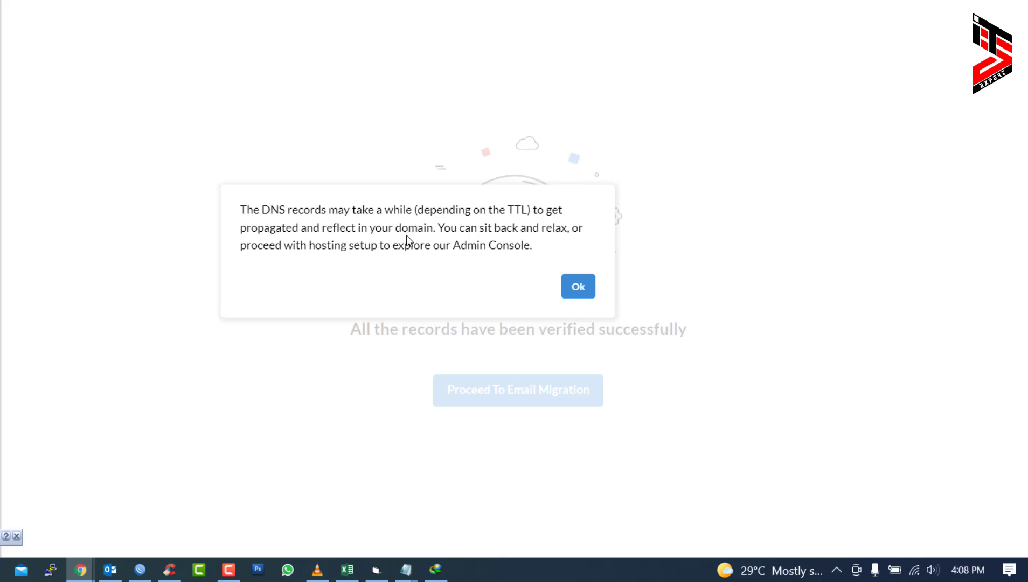
click(576, 288)
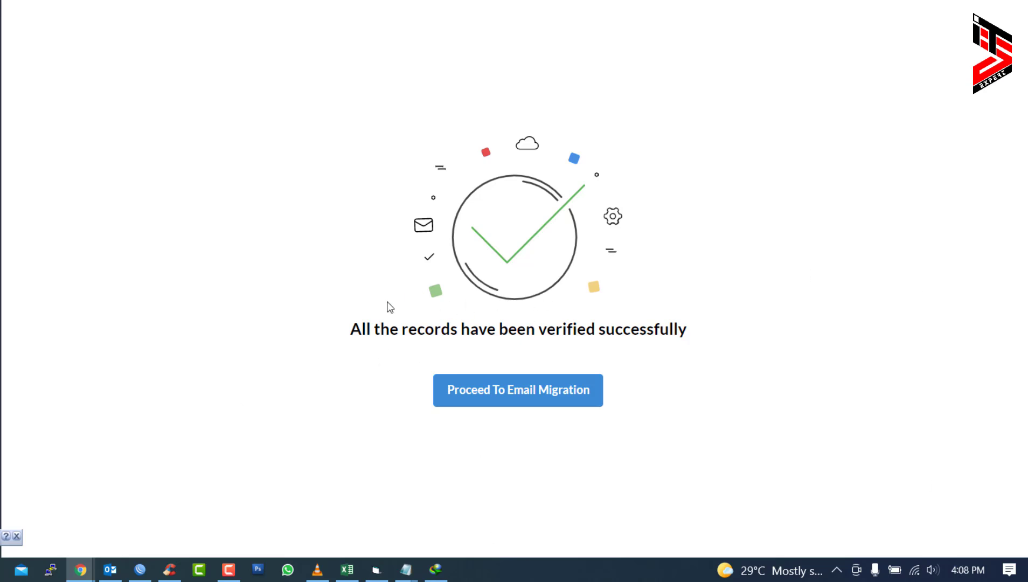
drag(695, 329, 727, 327)
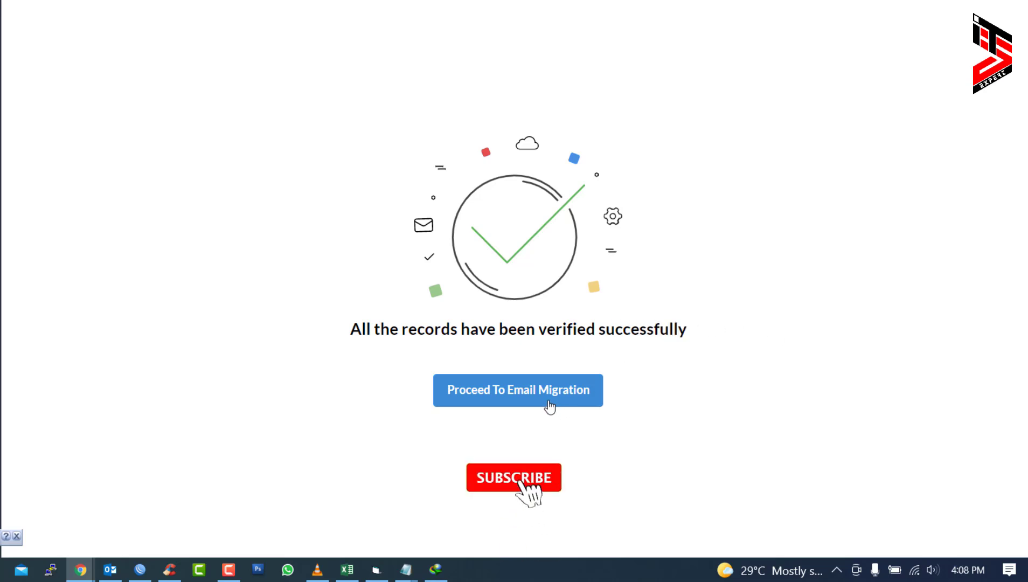
click(552, 394)
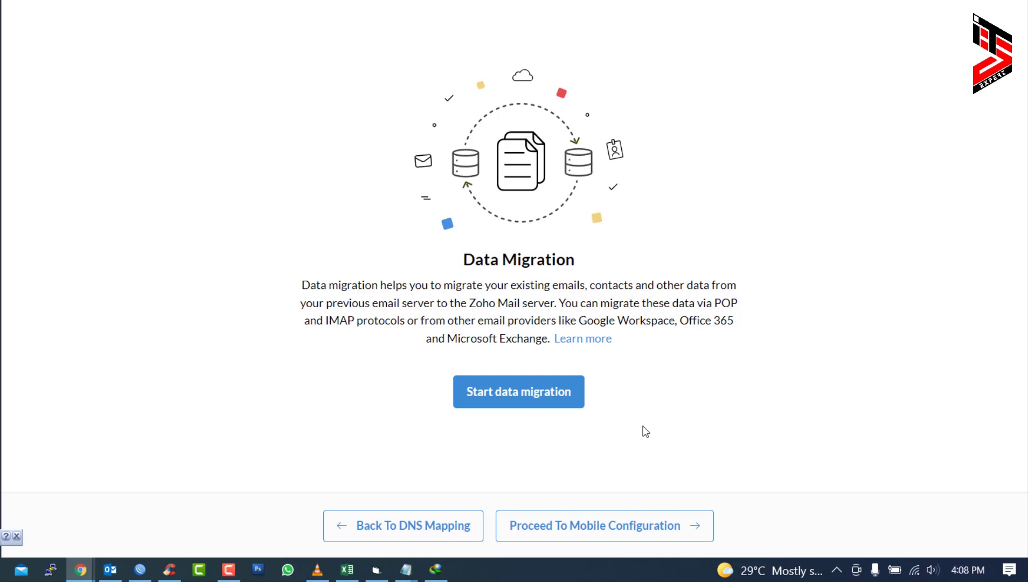
- Skip migration and mobile configuration, complete the setup, and go to the Admin Console
click(583, 539)
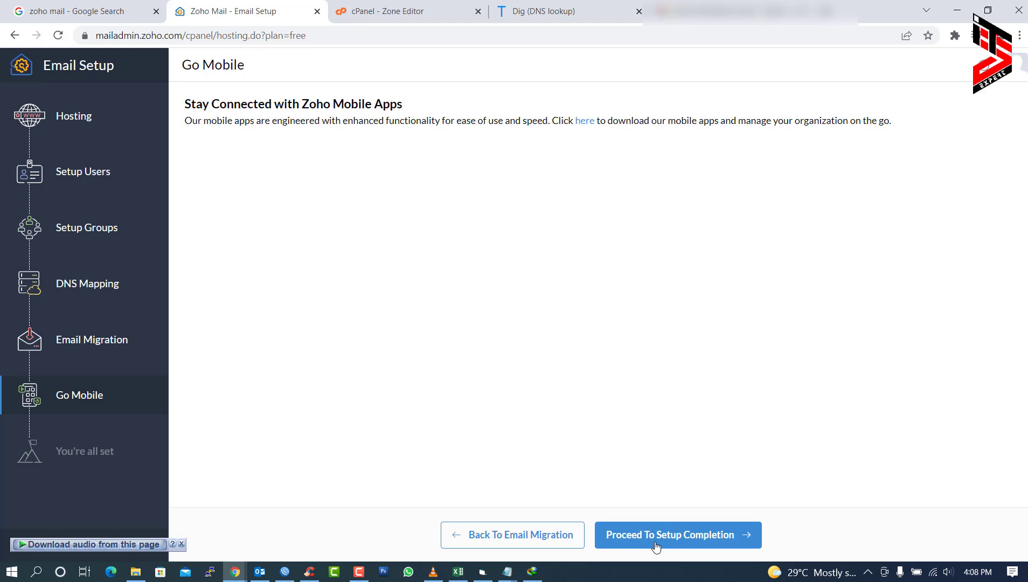
click(656, 545)
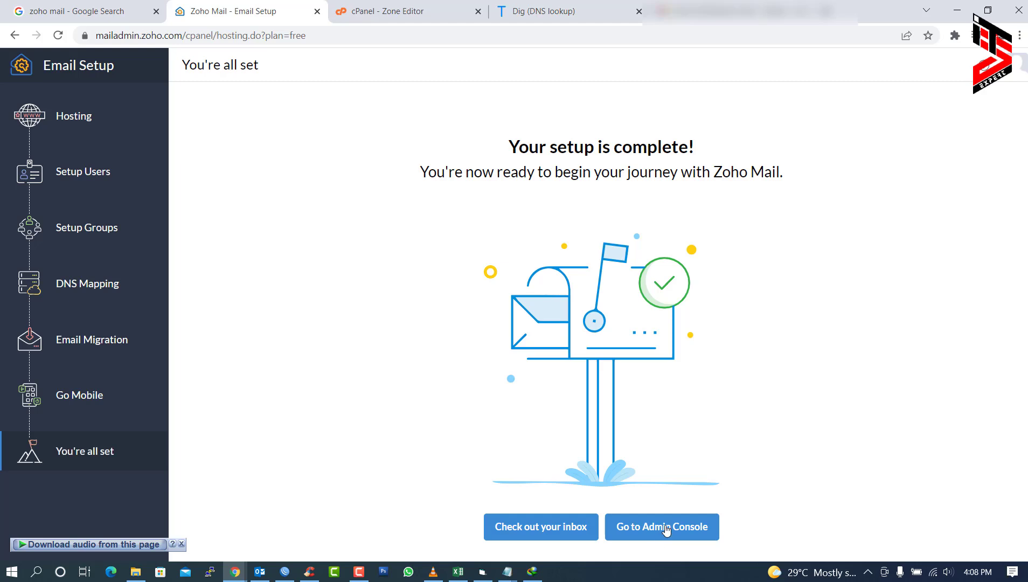
click(665, 529)
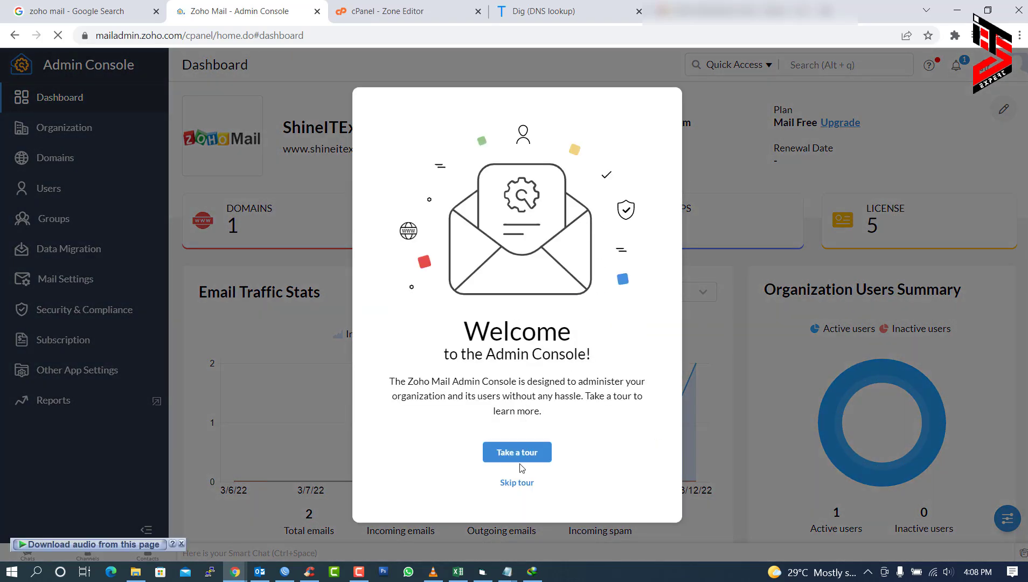
- Skip the Admin Console tour, try the Alt+Q jump-to search, and open Users
click(520, 483)
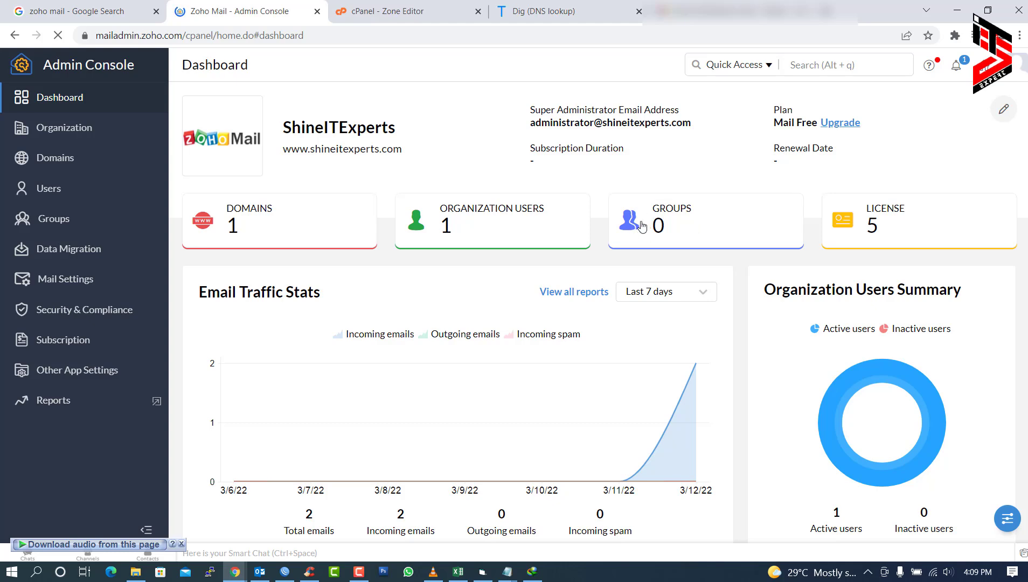
key(alt+q)
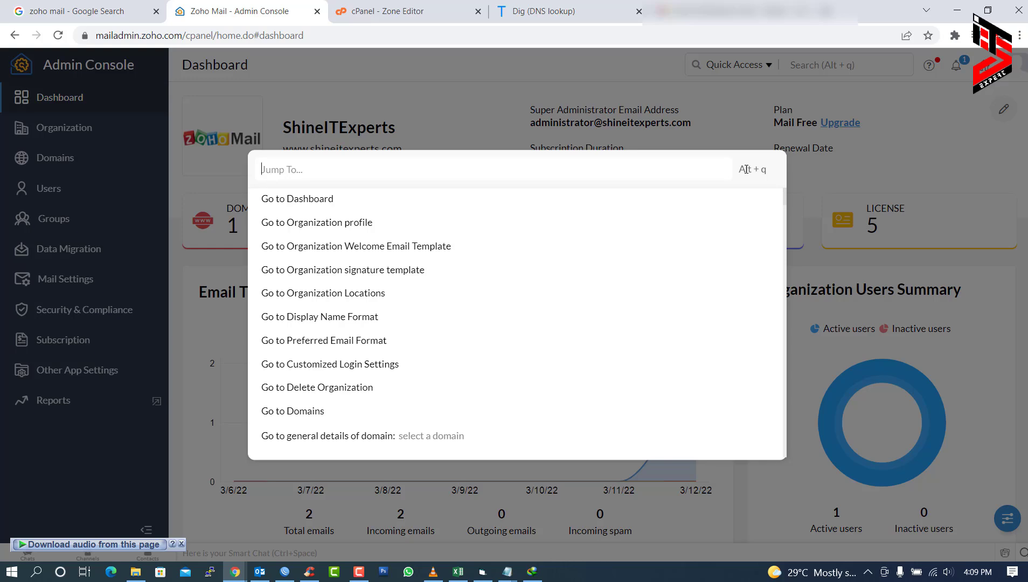
key(Escape)
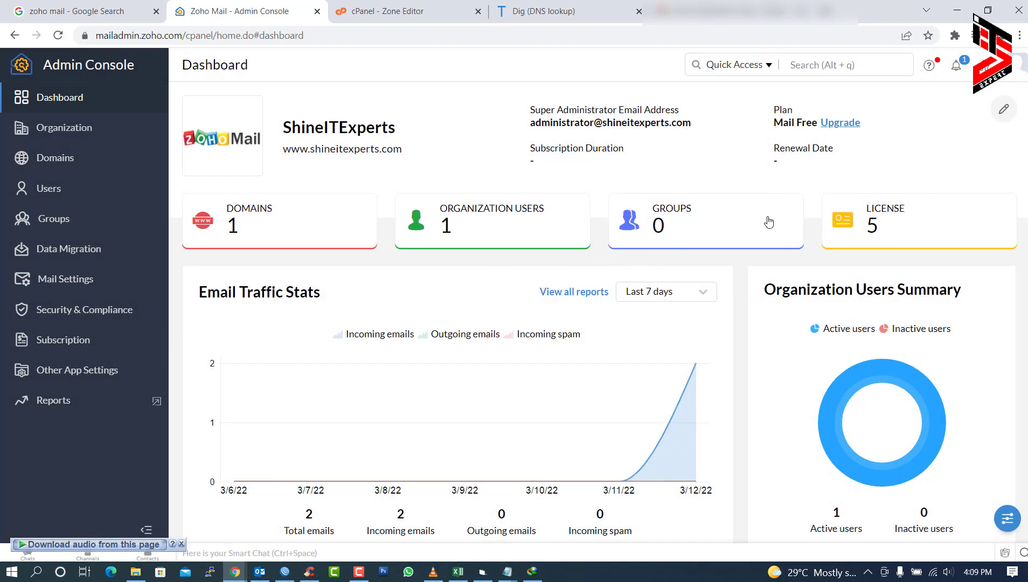
scroll(768, 222, down, 7)
scroll(638, 261, up, 7)
click(51, 190)
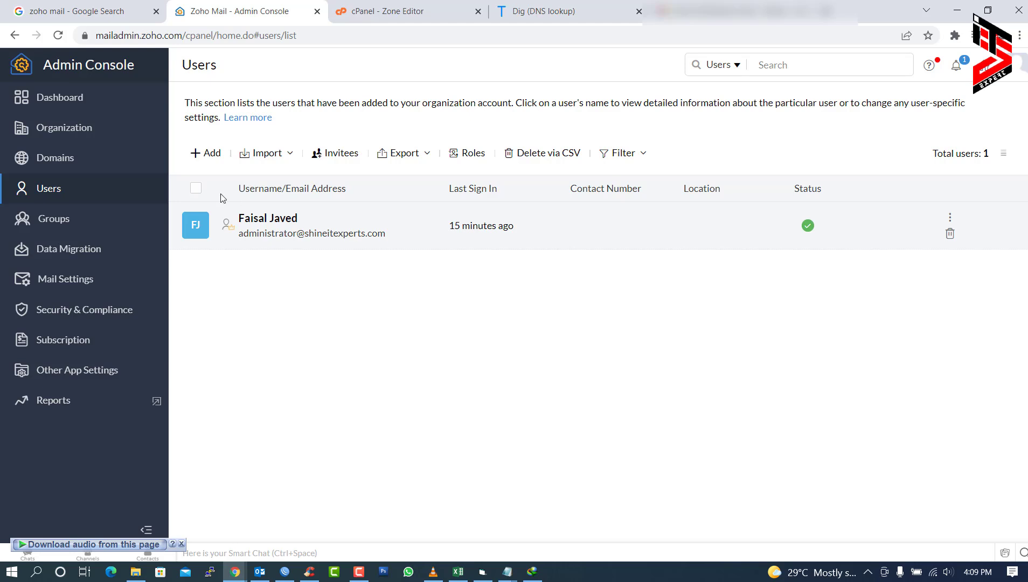
- Add a new user with their first and last name and username 'support'
click(205, 154)
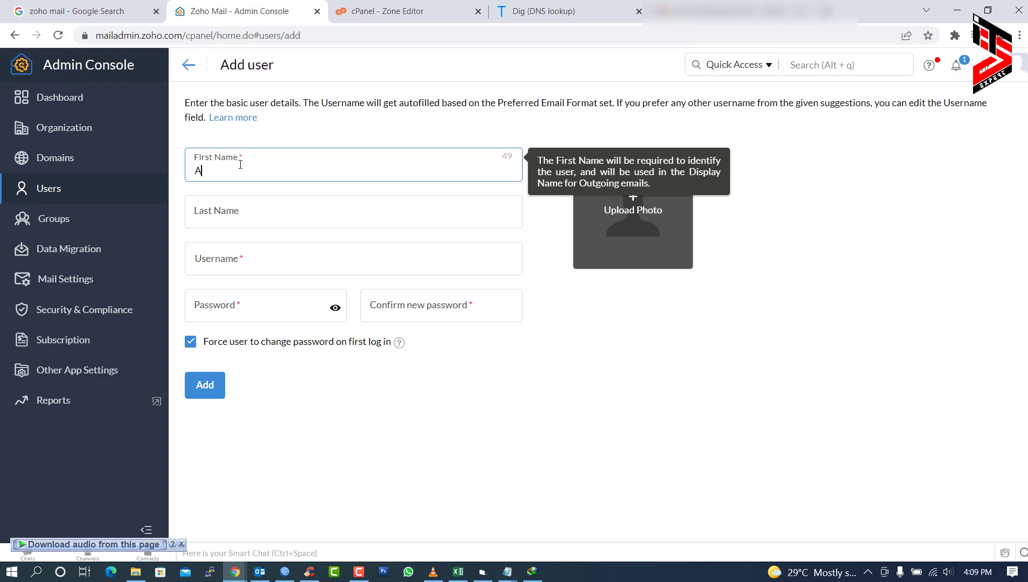
key(Tab)
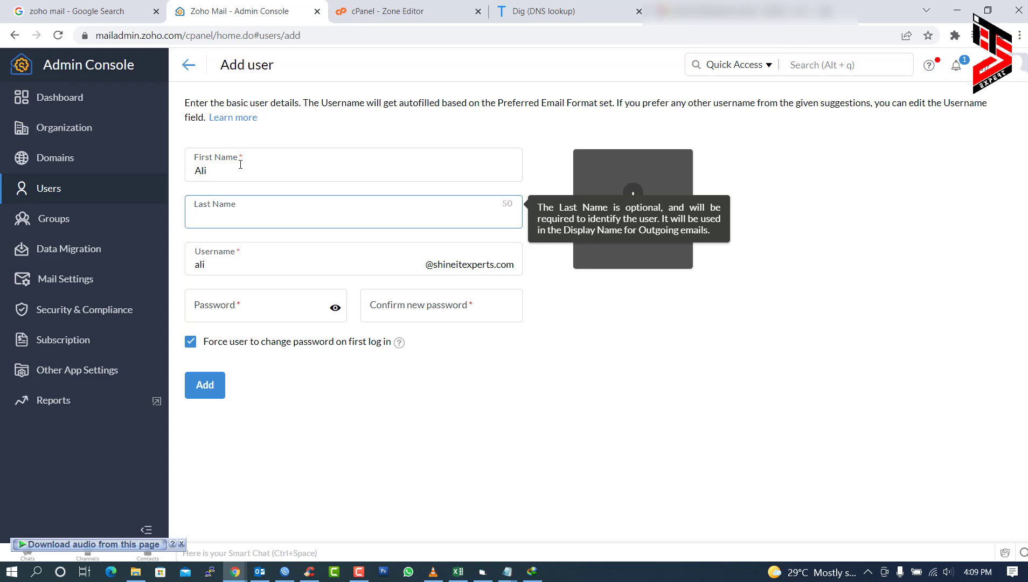
key(Tab)
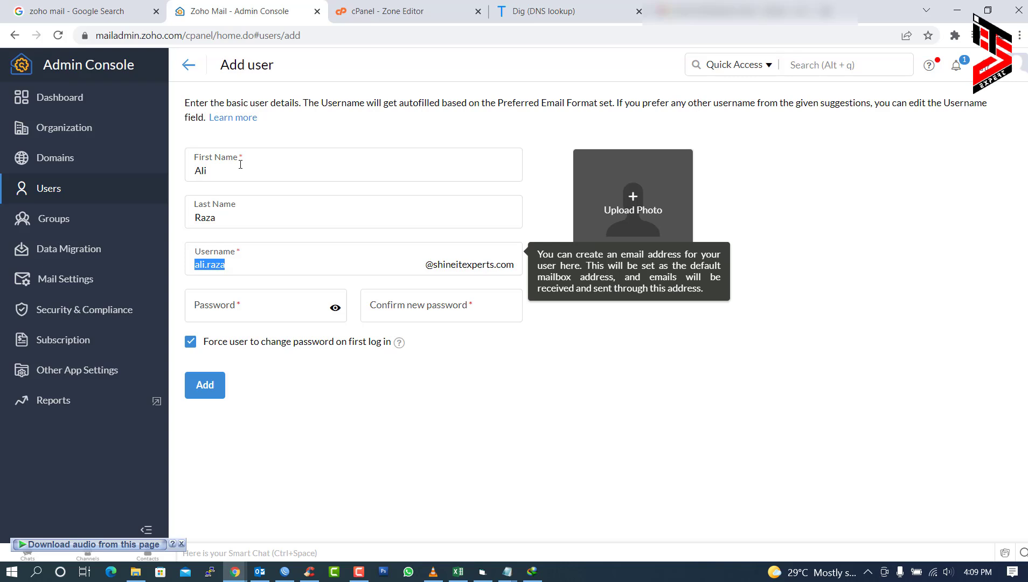
key(BackSpace)
- Enter the new user's account password and confirm it
click(225, 316)
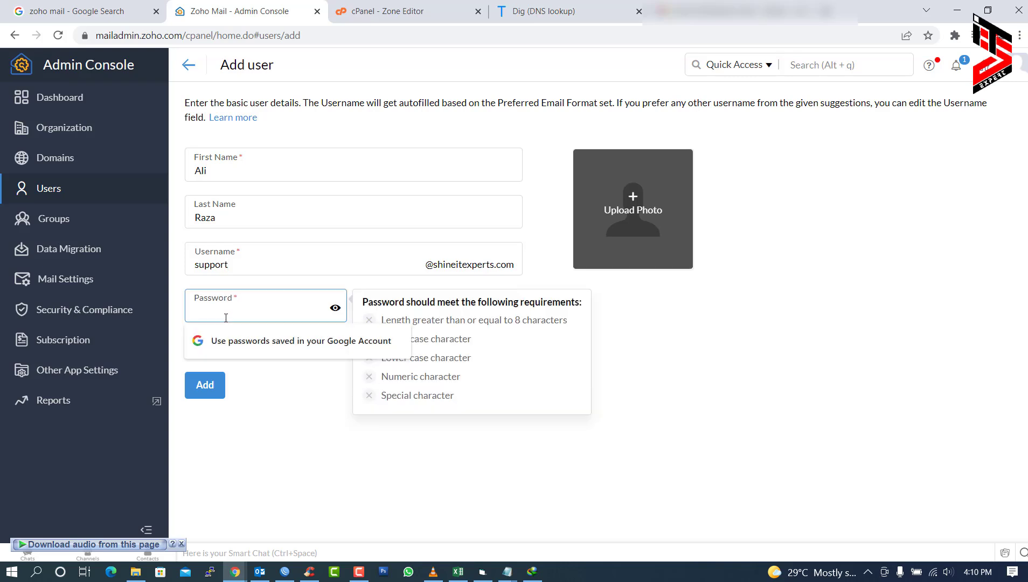
text(•••••••••••)
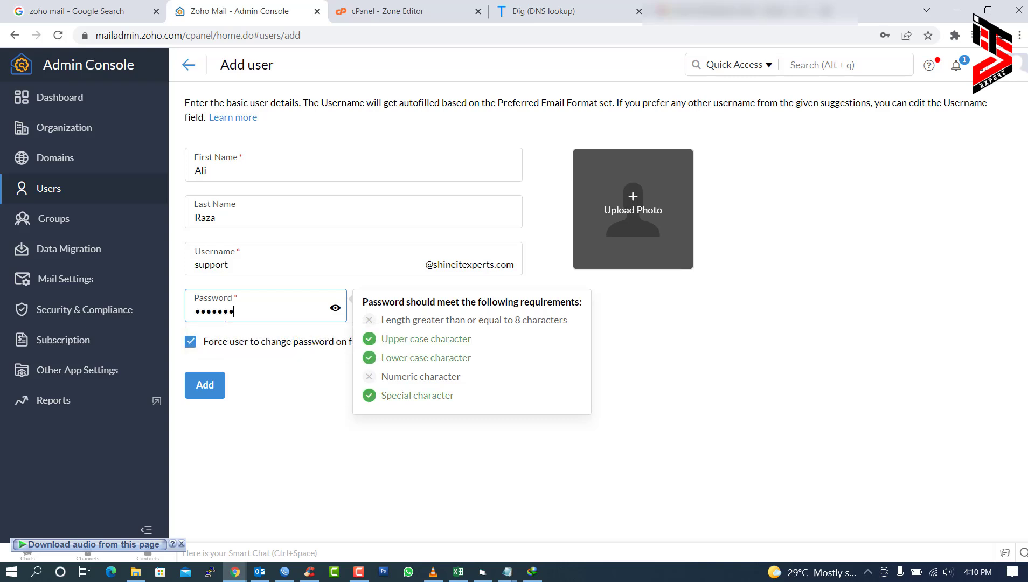
key(Tab)
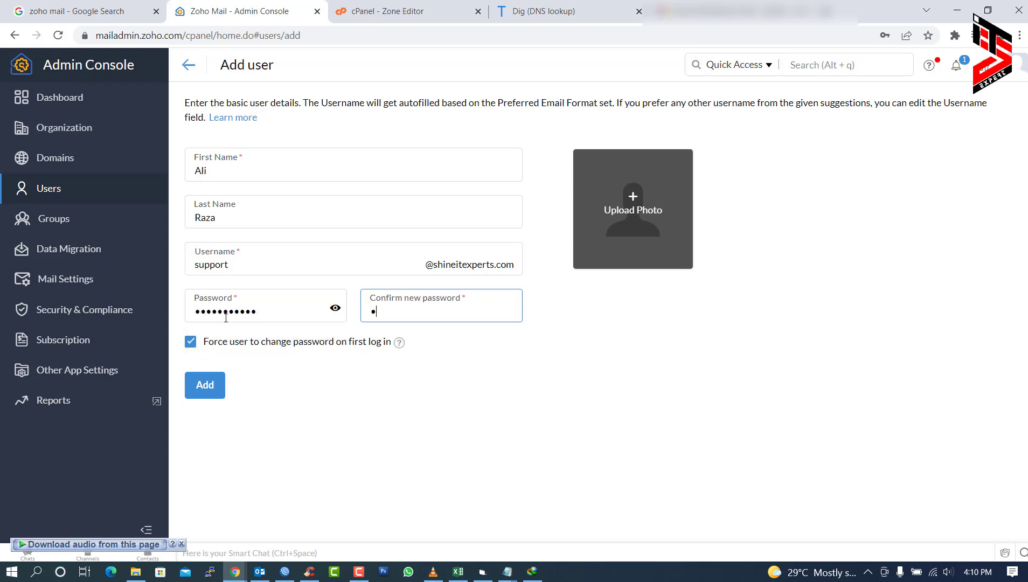
text(••••••••••)
- Create the support user account
click(204, 387)
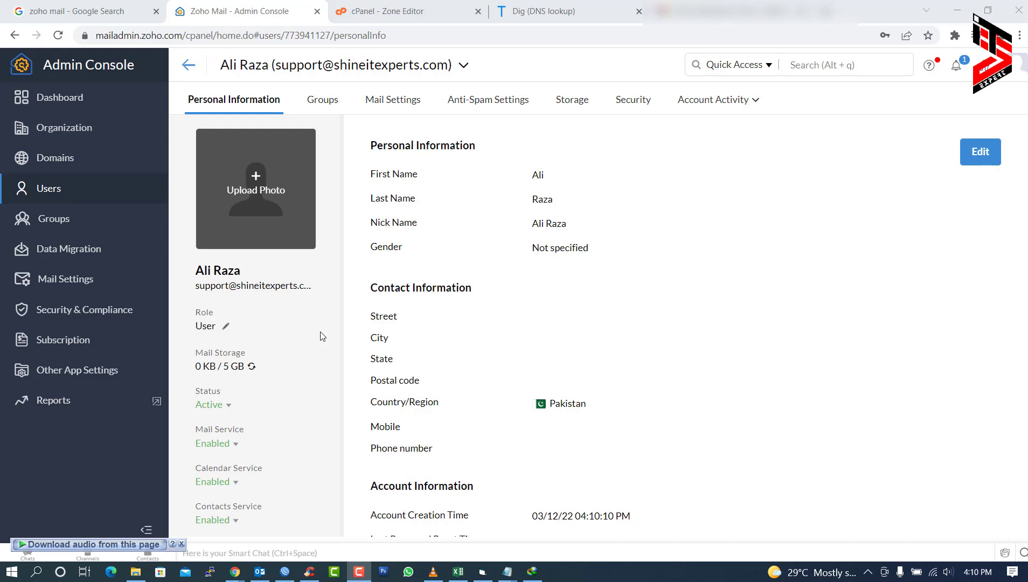
drag(194, 354, 243, 368)
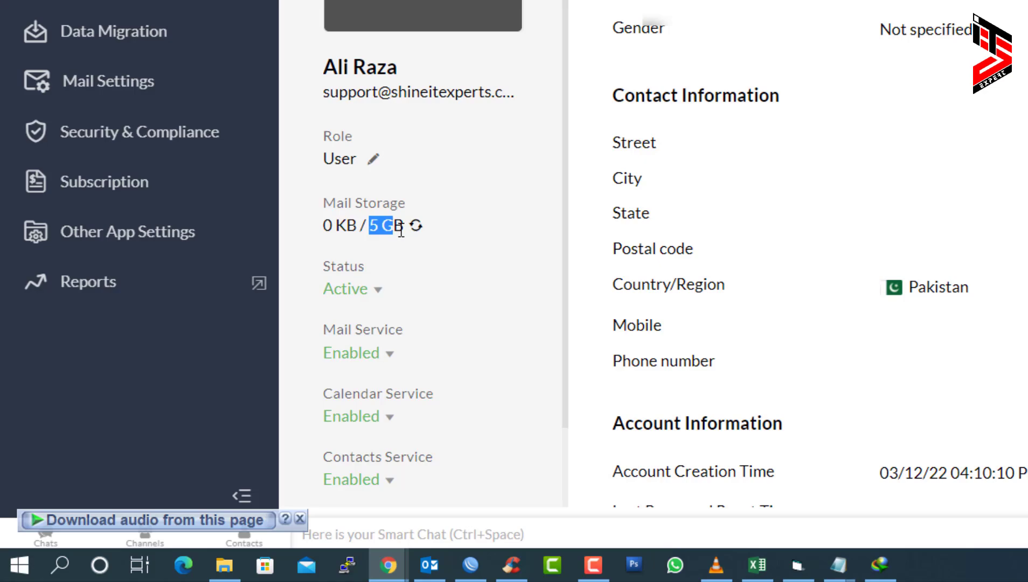
drag(359, 226, 405, 226)
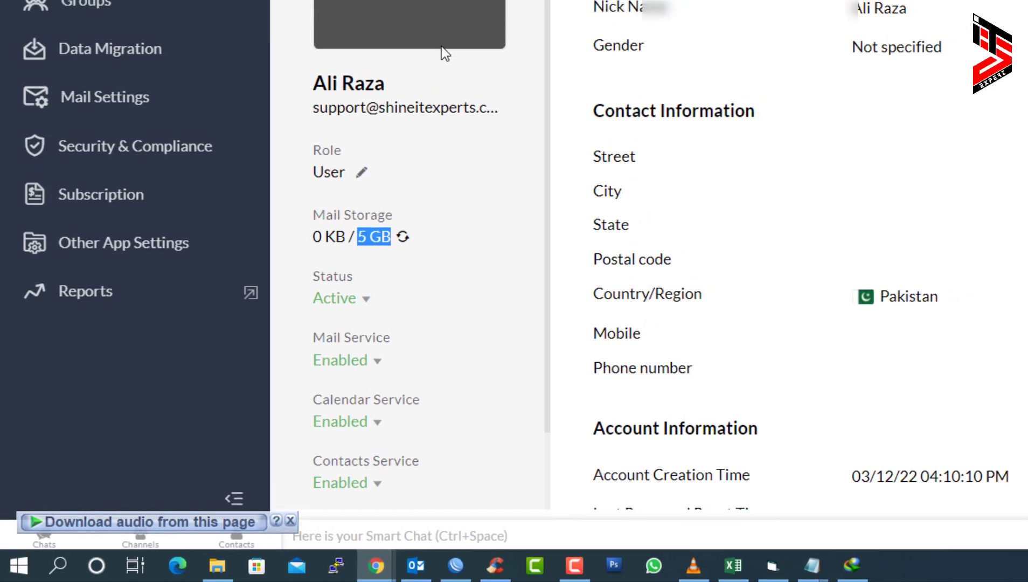
- Review the user's Groups, Email Forwarding, Storage and Security tabs, then return to Users
click(325, 105)
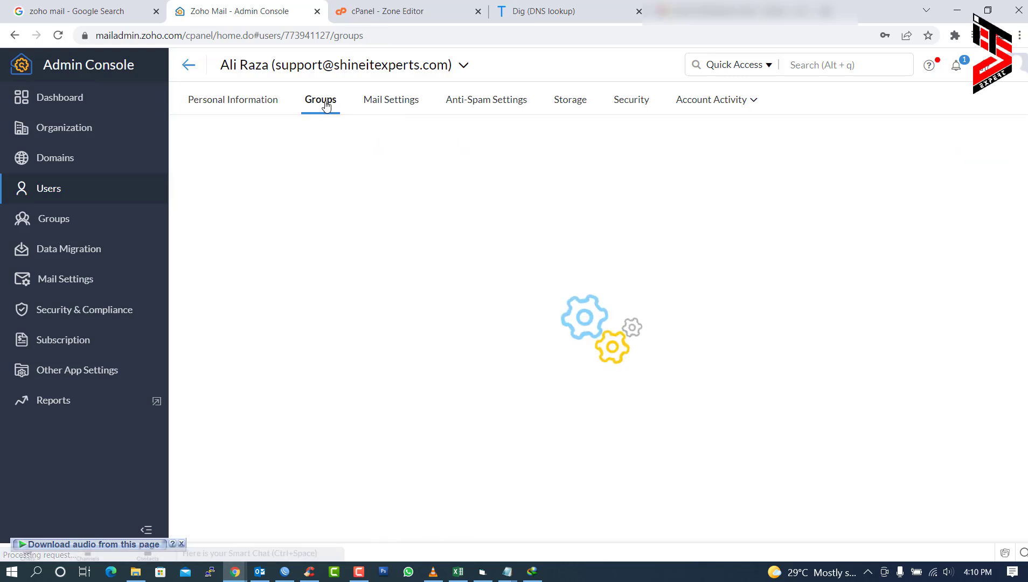
click(403, 104)
click(238, 155)
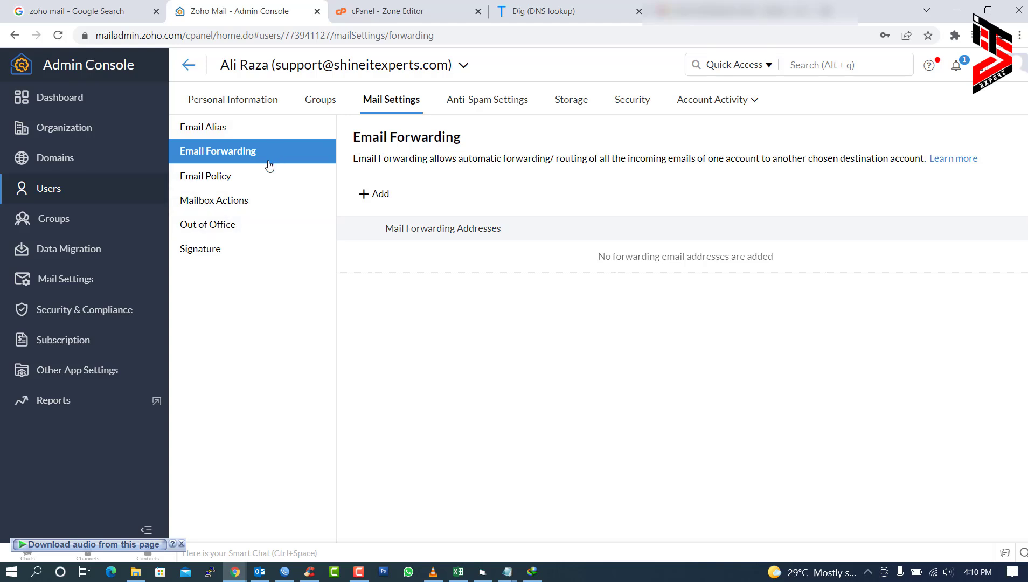
click(569, 102)
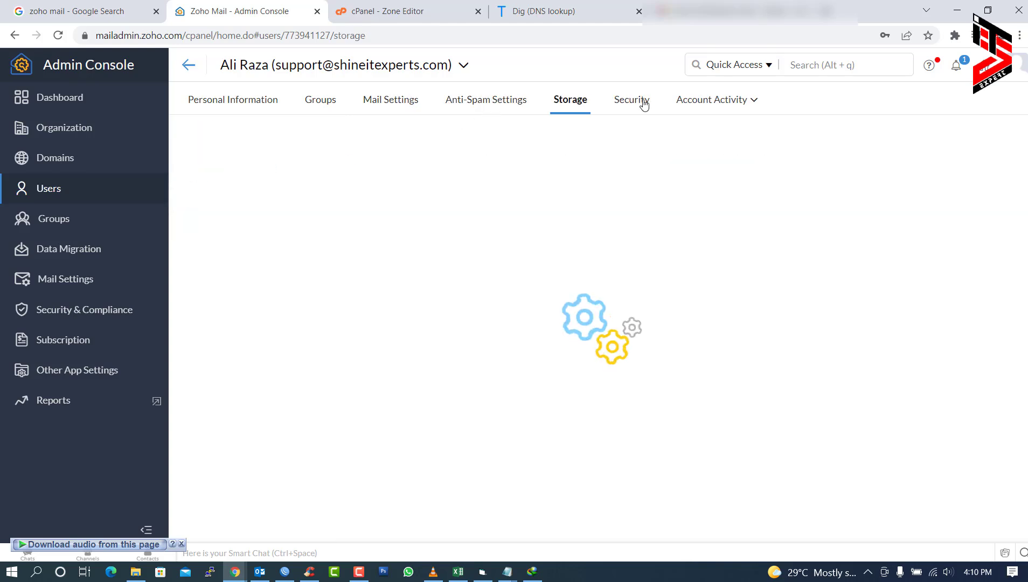
click(641, 103)
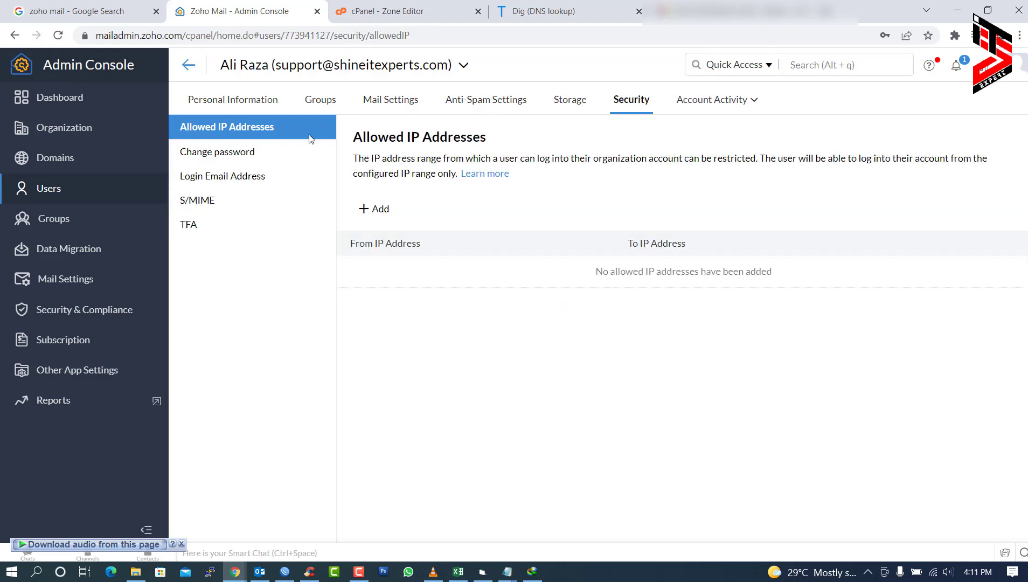
click(189, 64)
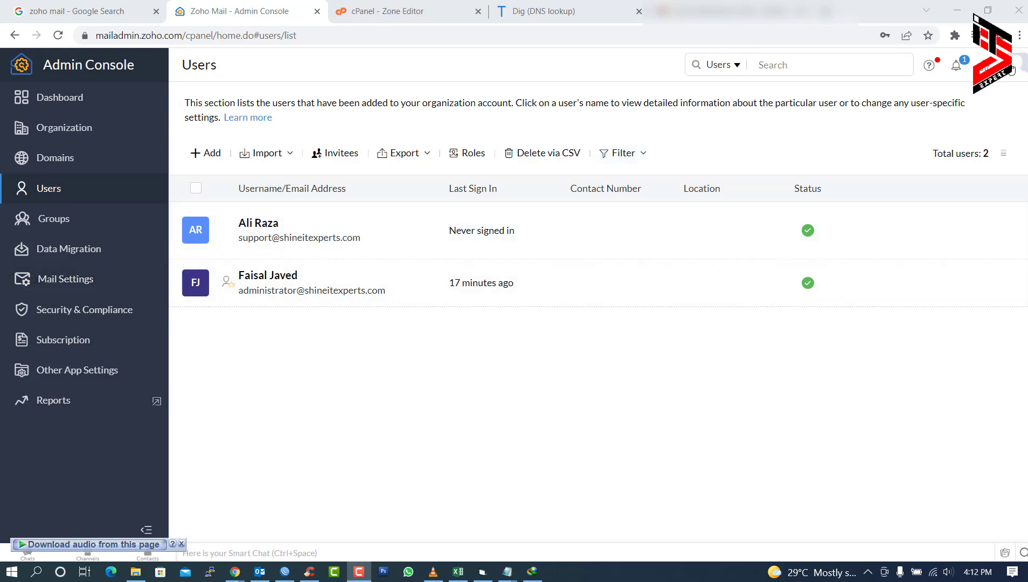
- Sign out as administrator and enter the support mailbox's address and password to sign in
click(1012, 67)
click(940, 223)
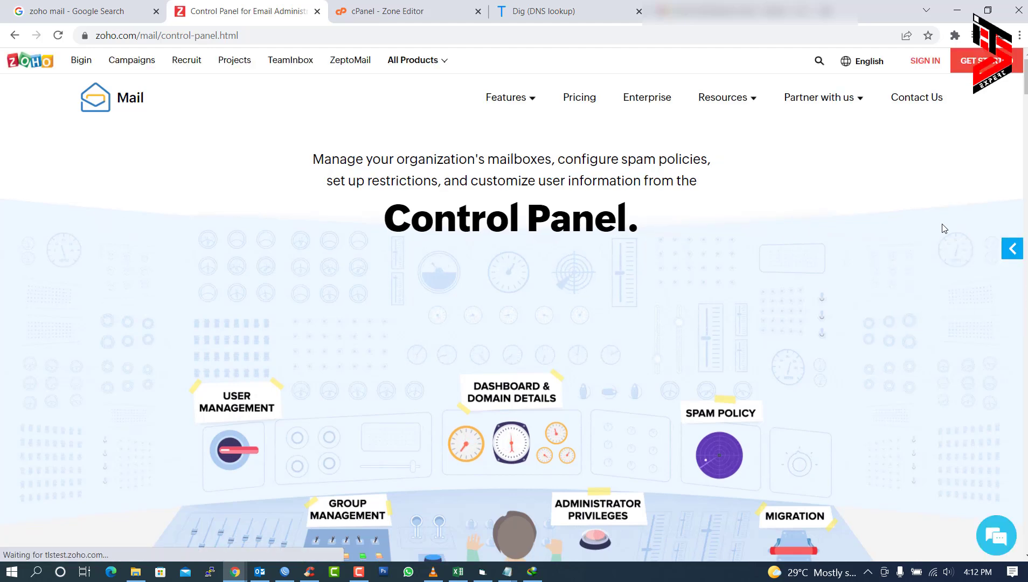
click(925, 57)
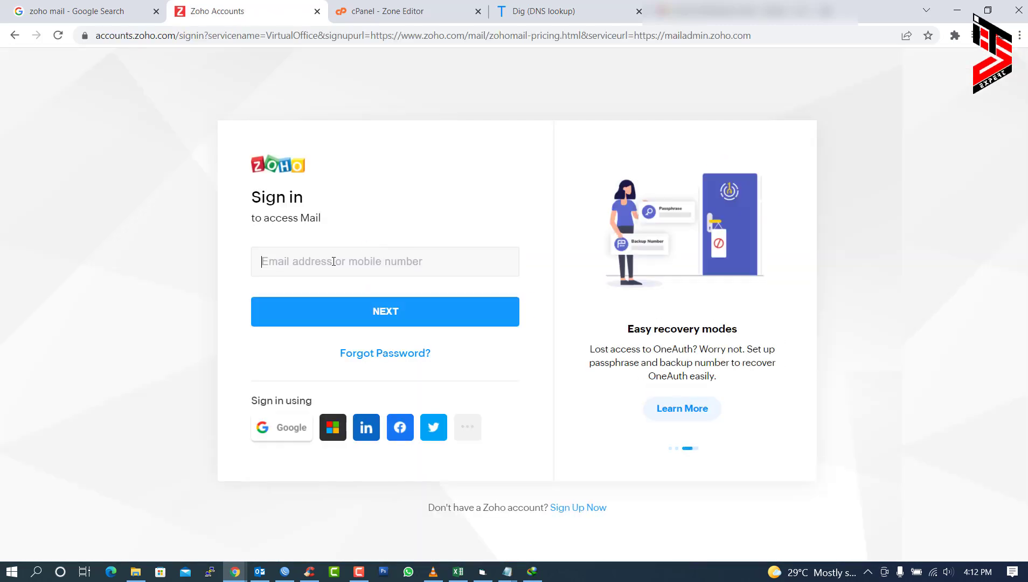
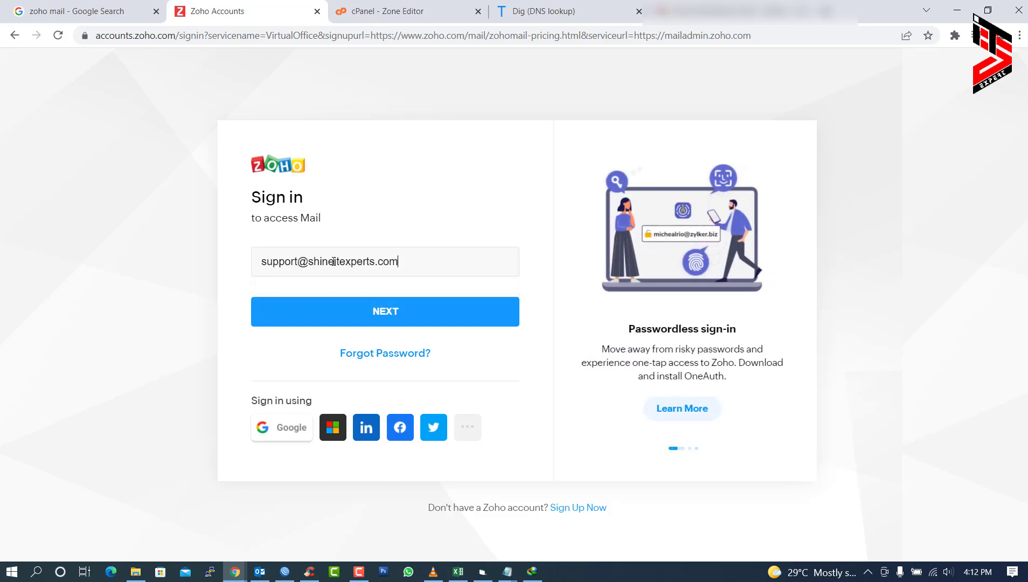
click(377, 311)
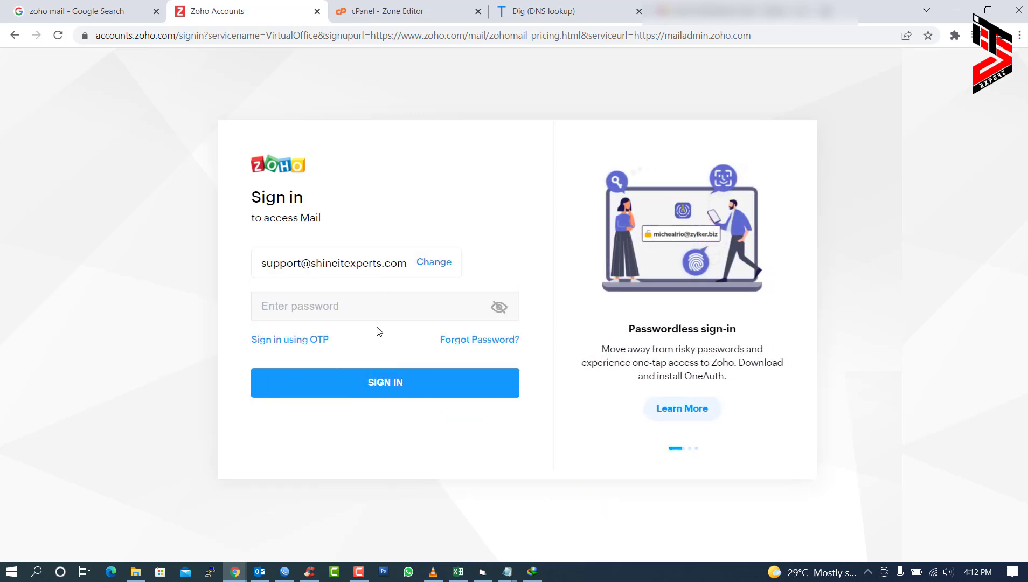
text(•••••)
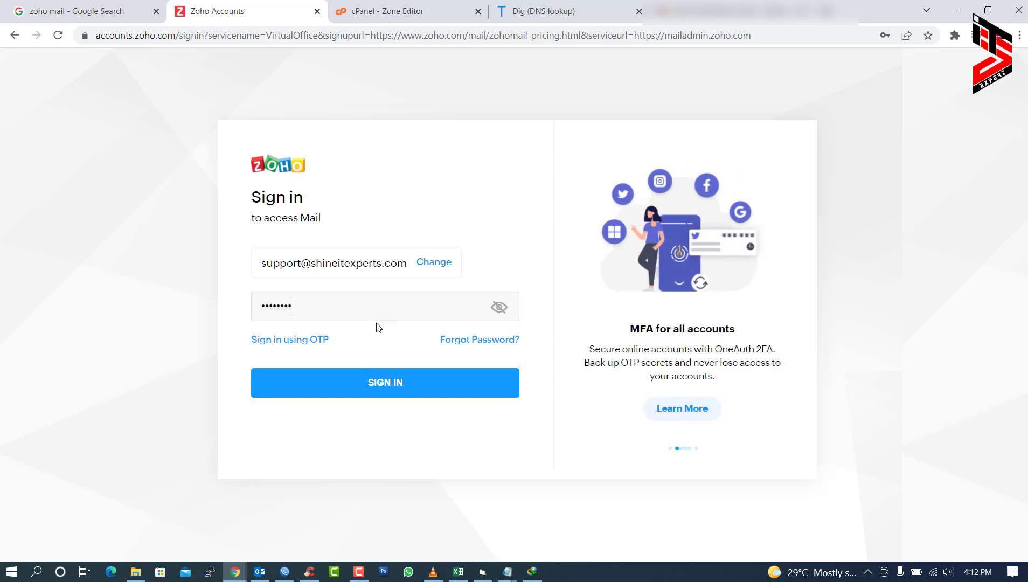
- Sign in, set a new password, keep other sessions, and skip the welcome tour
click(390, 395)
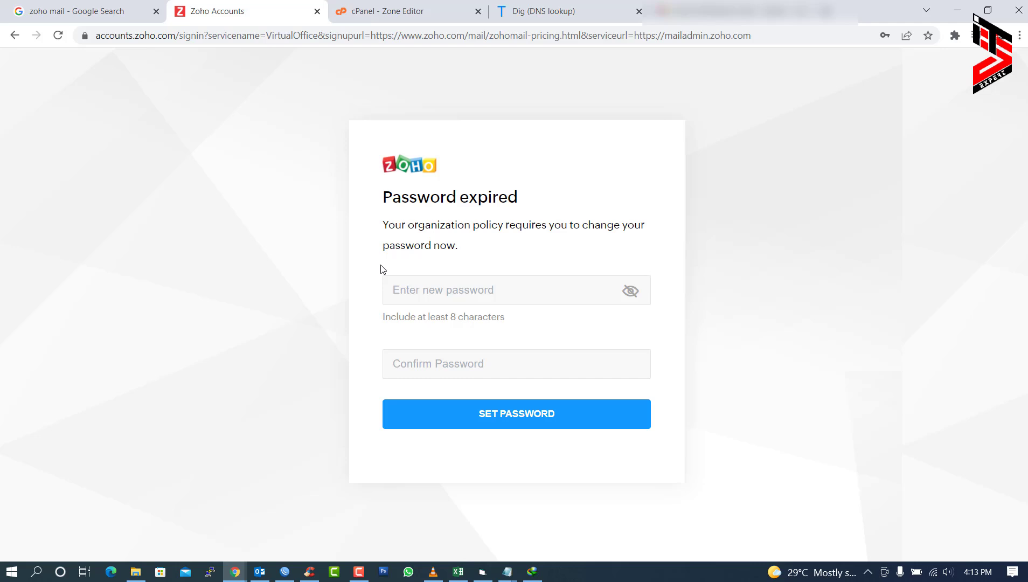
click(462, 283)
text(••••••••)
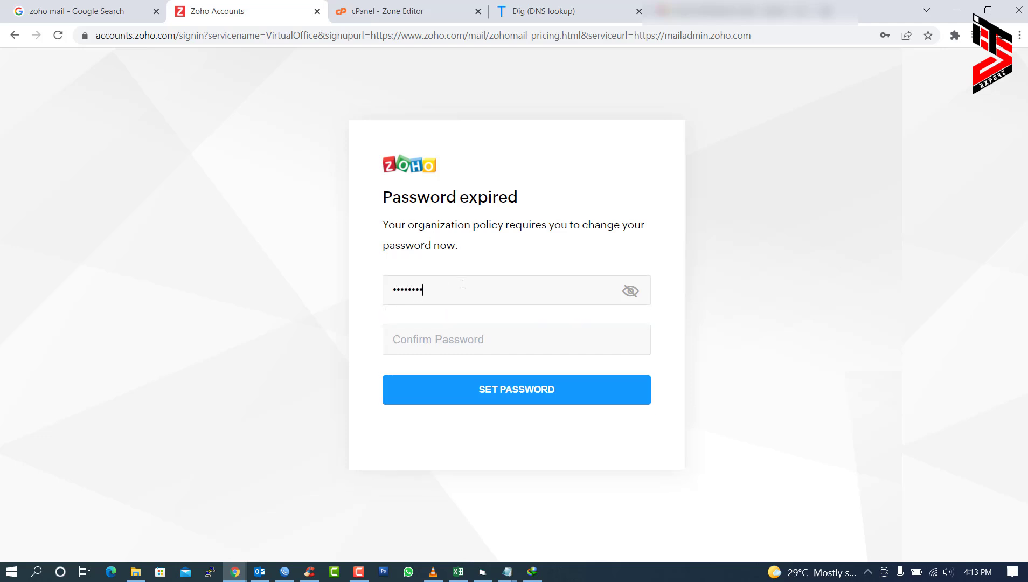
text(•)
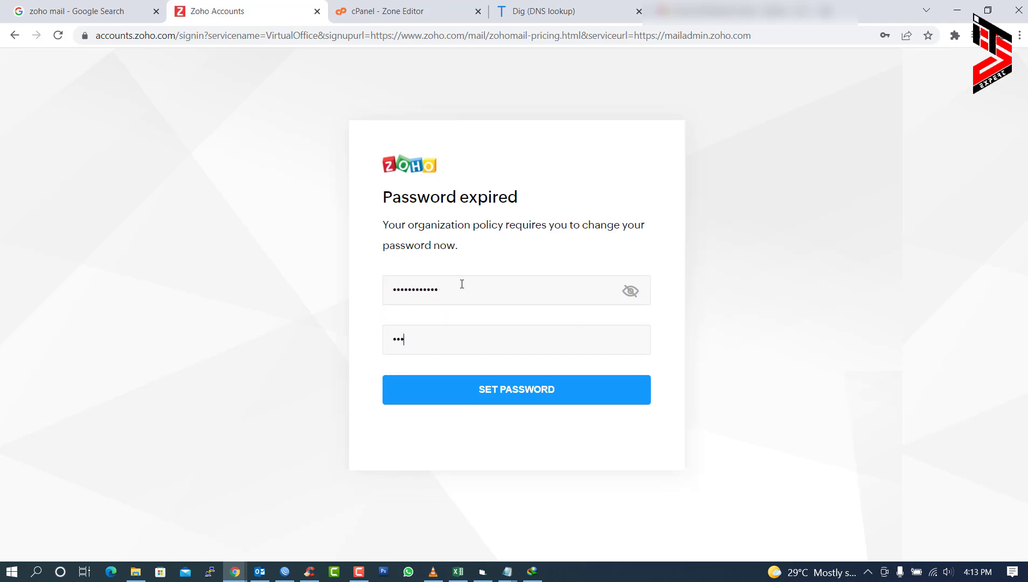
click(515, 378)
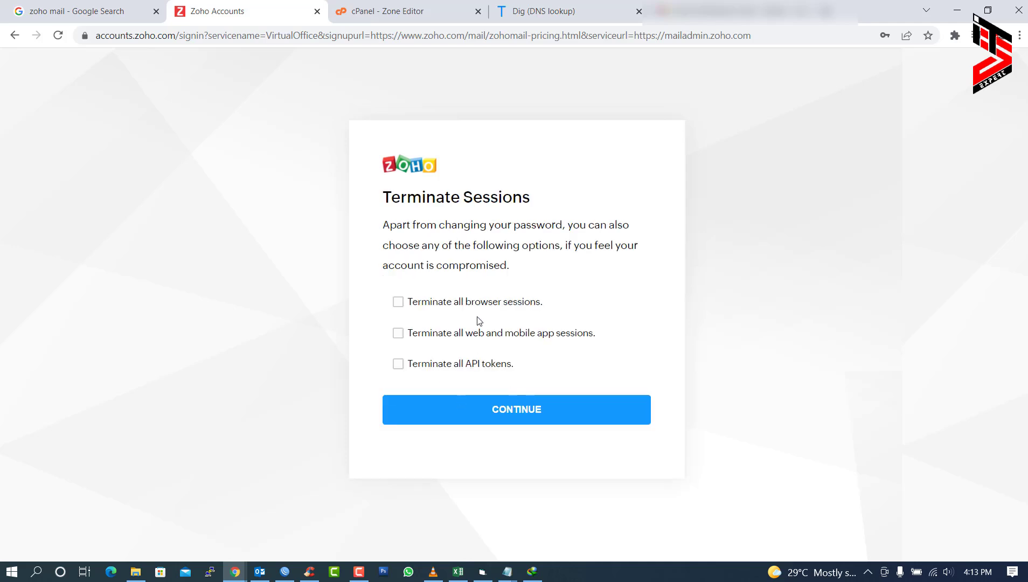
click(525, 411)
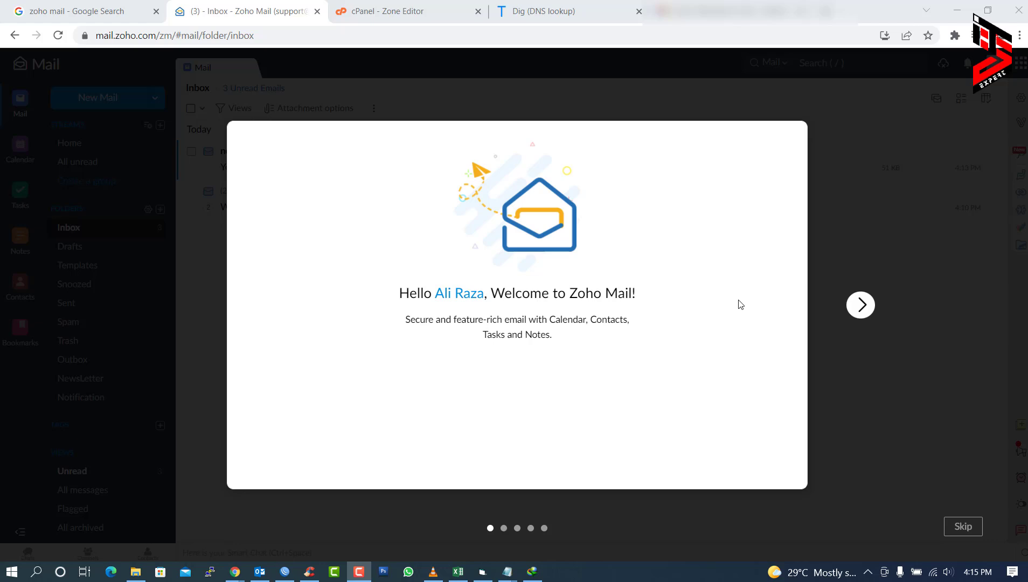
click(975, 531)
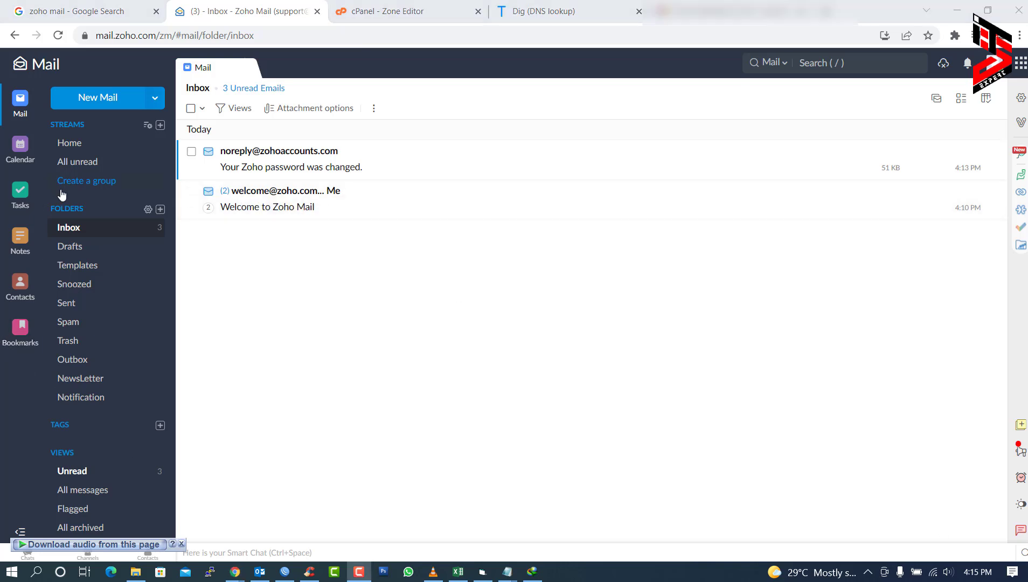
- Send a 'Test Mail' to the Gmail address with the support mailbox in Cc
click(95, 100)
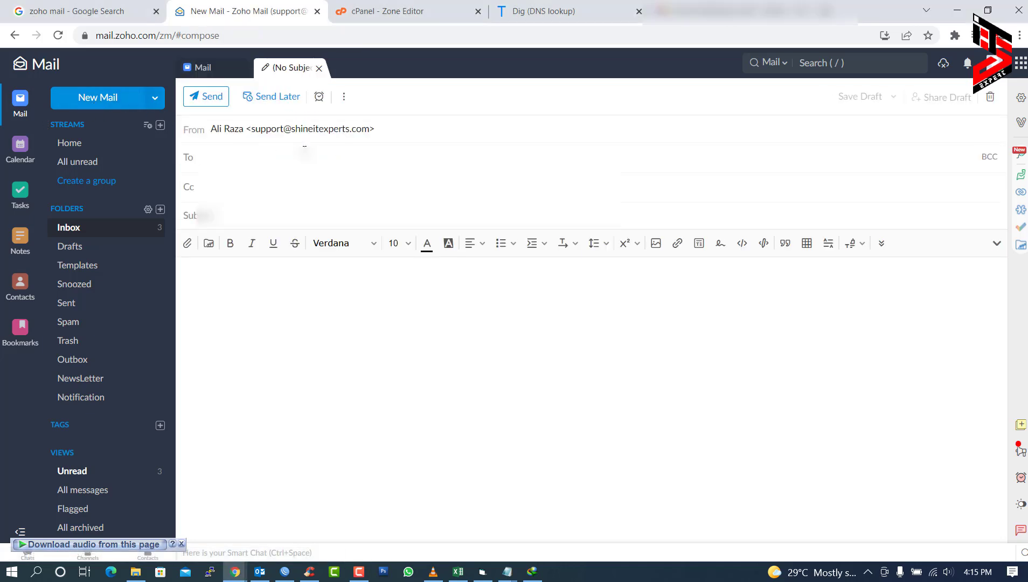
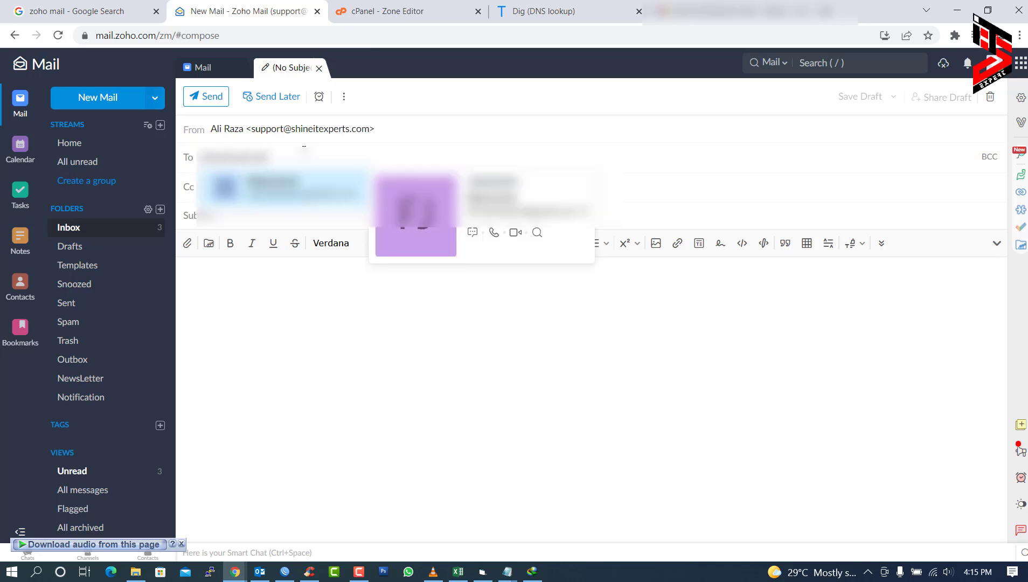
key(Return)
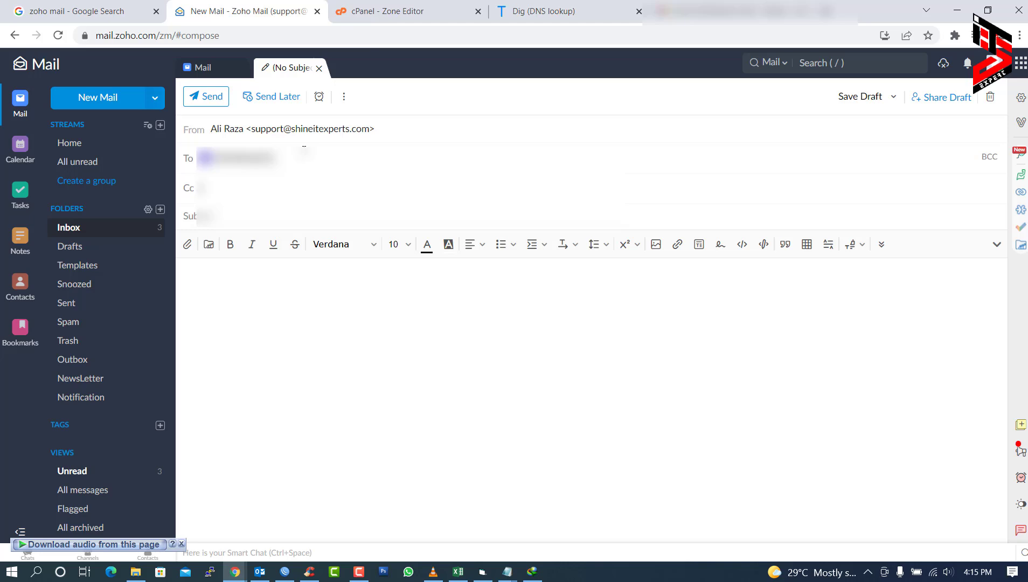
key(Tab)
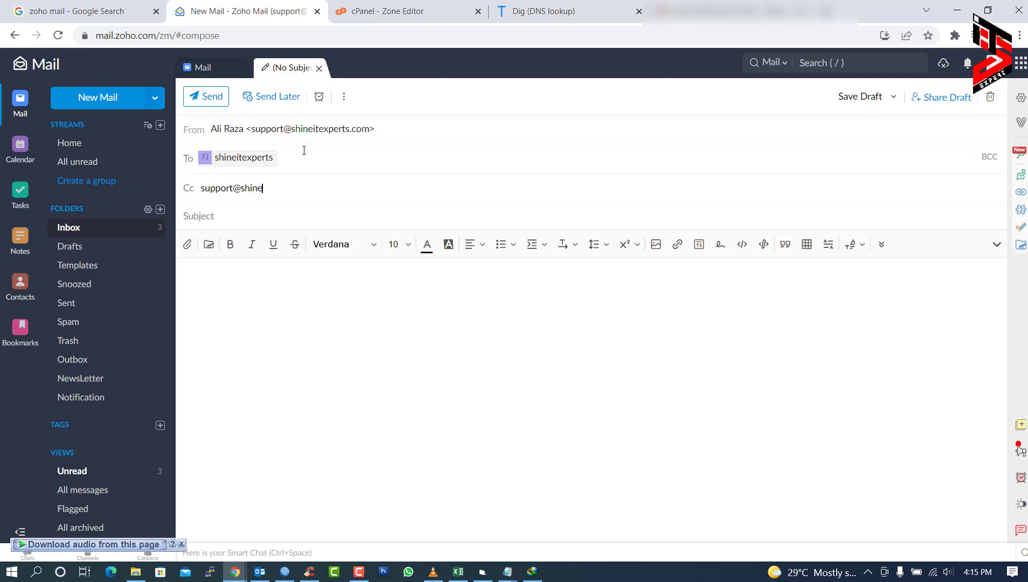
key(Tab)
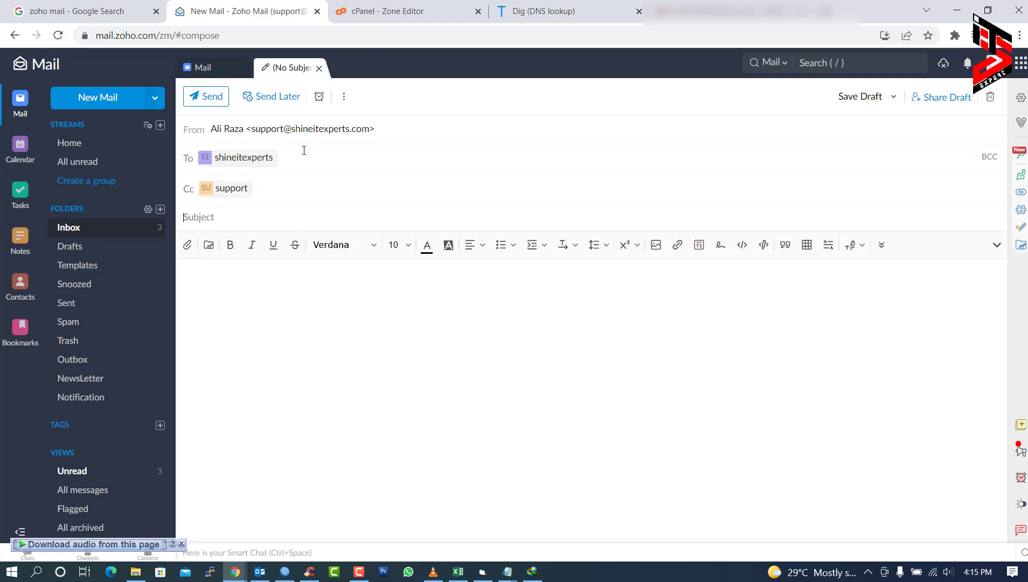
text(Test Mail)
click(693, 210)
click(213, 96)
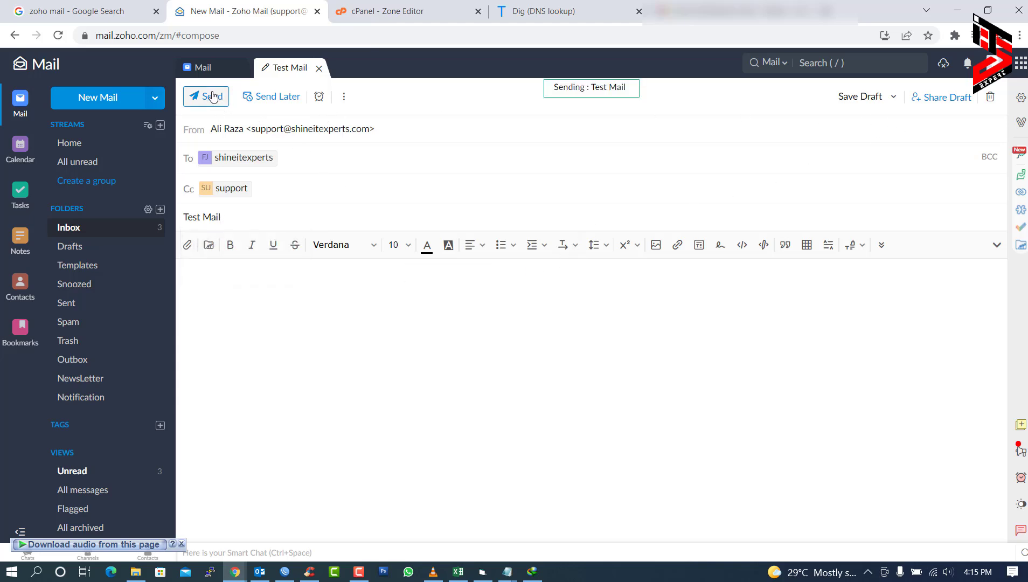
- Confirm Test Mail is in Sent and open its copy in the Inbox
click(76, 304)
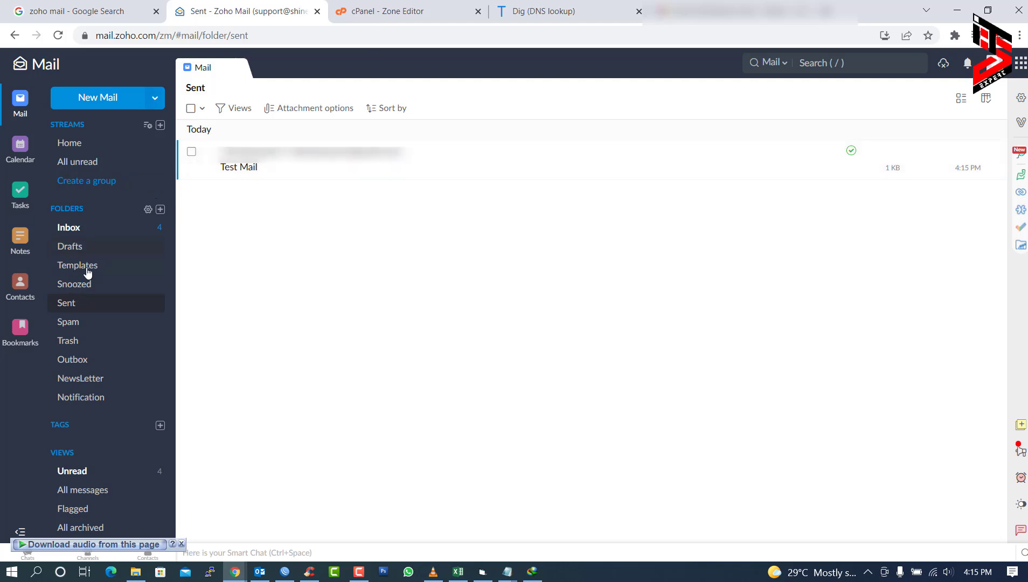
click(76, 231)
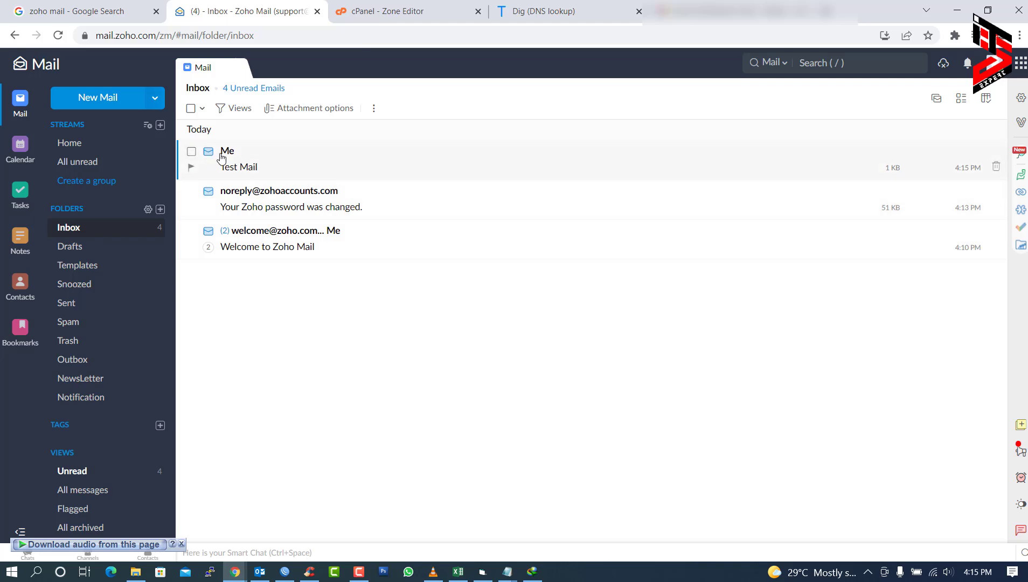
click(268, 170)
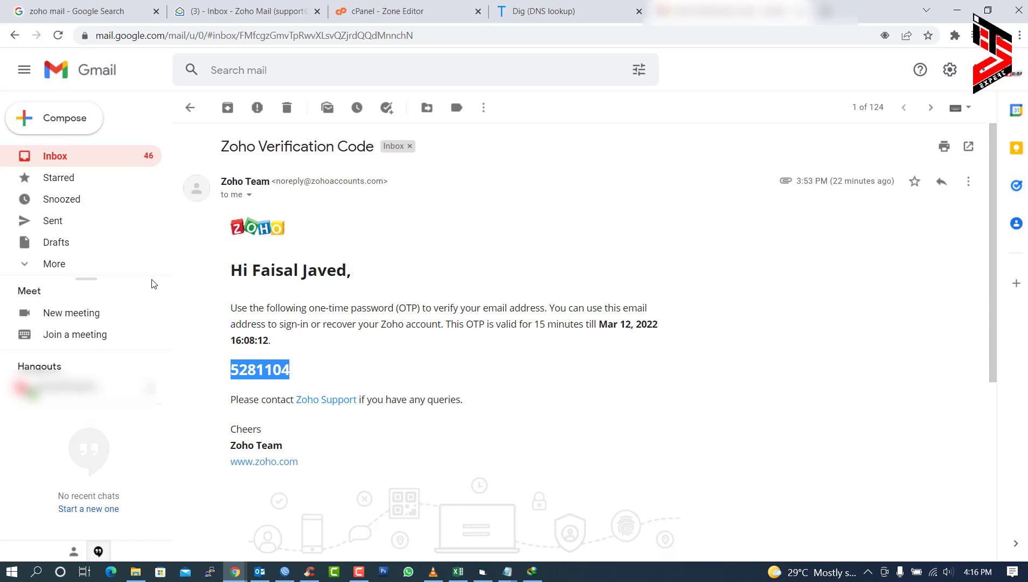
- Reply 'rcvd .... thanks.' to Test Mail from Gmail, then return to the Zoho Mail tab
click(76, 158)
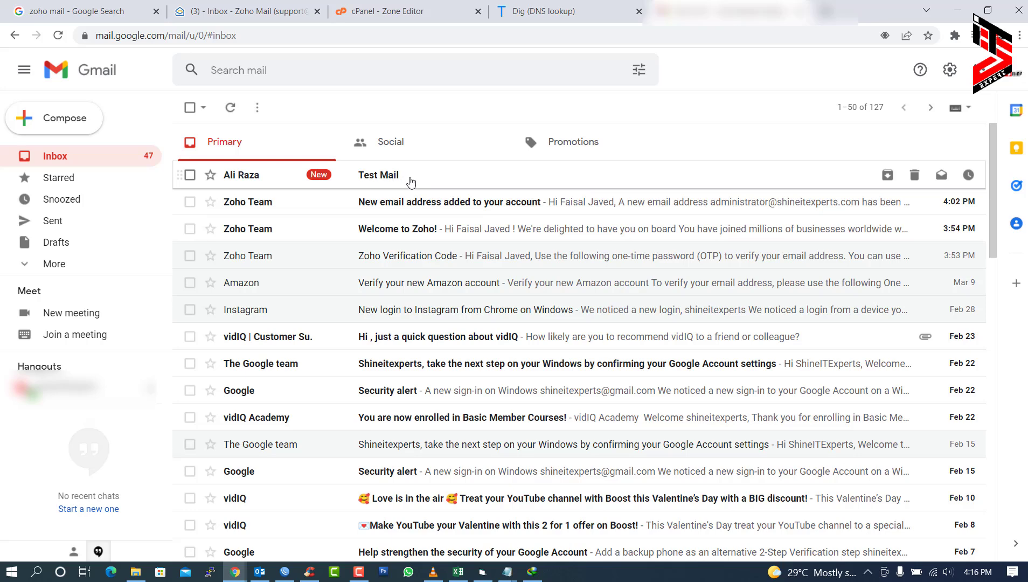
click(377, 179)
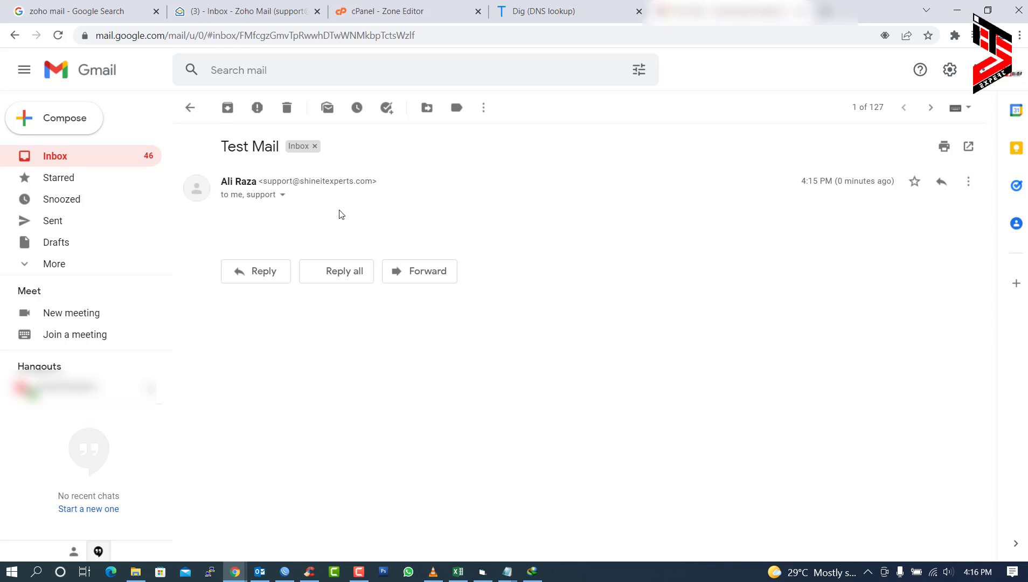
click(248, 277)
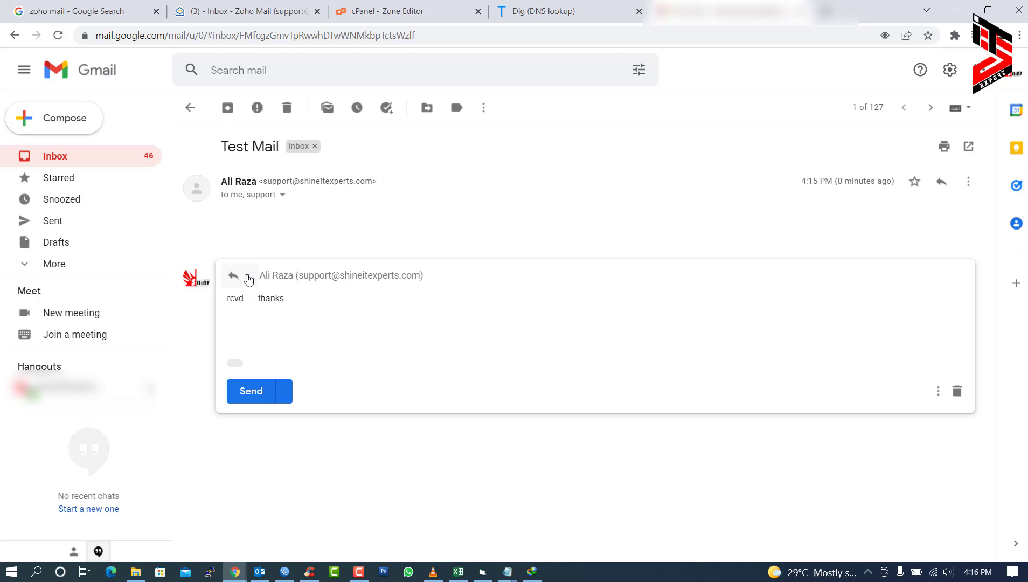
click(251, 391)
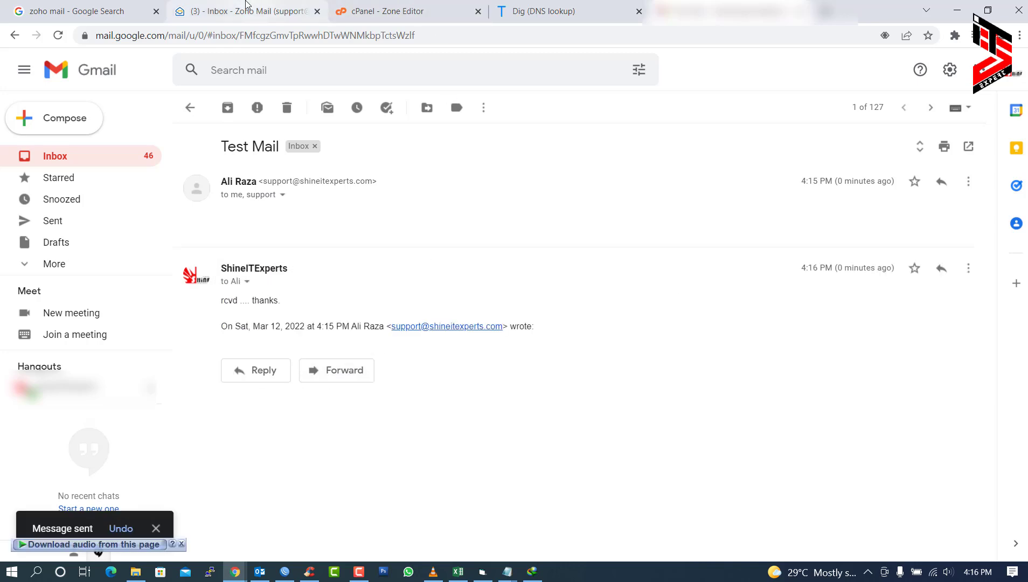
click(240, 10)
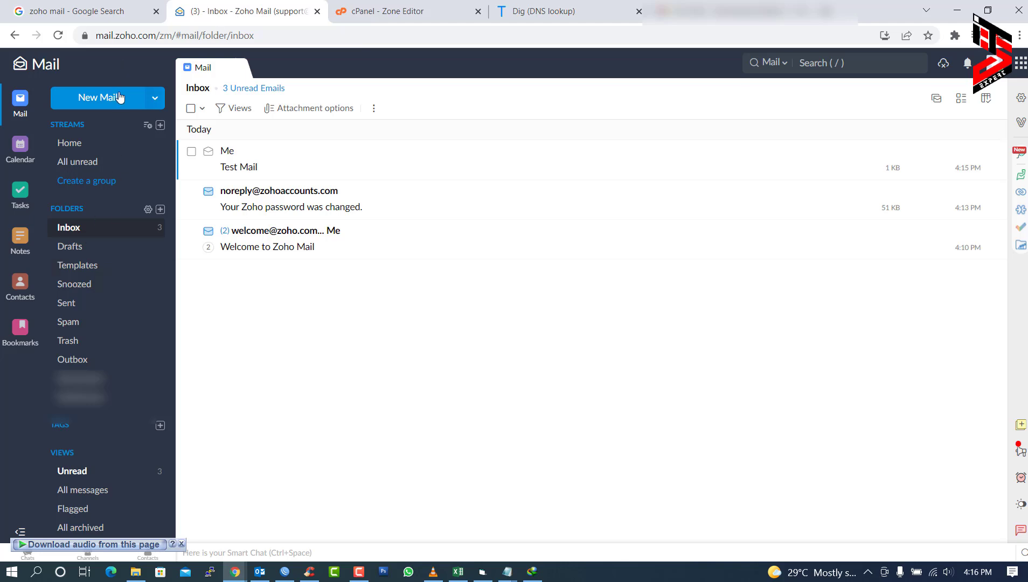
- Reload the inbox twice, open the Re: Test Mail thread and read the 'rcvd .... thanks.' reply
click(58, 35)
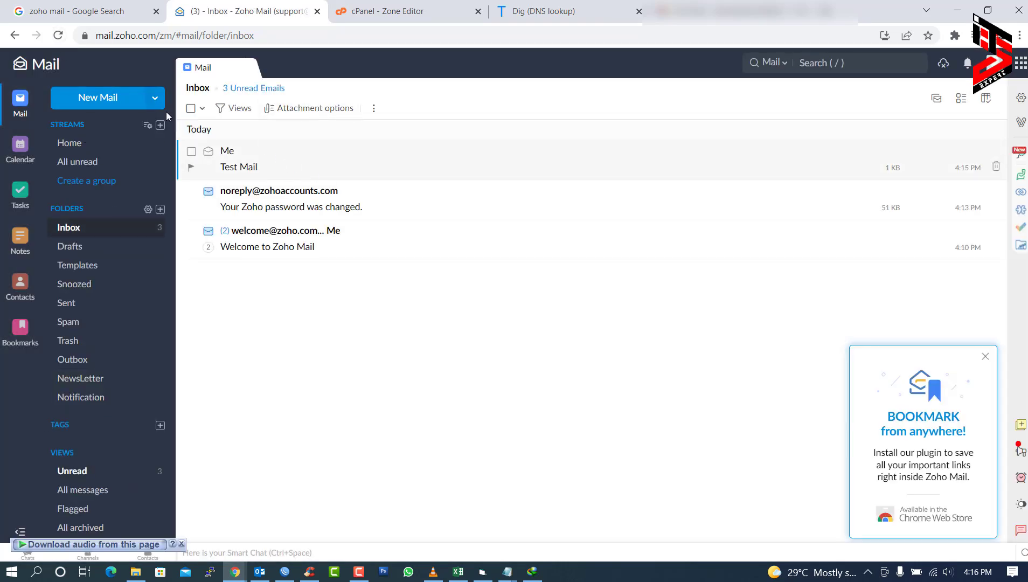
click(59, 35)
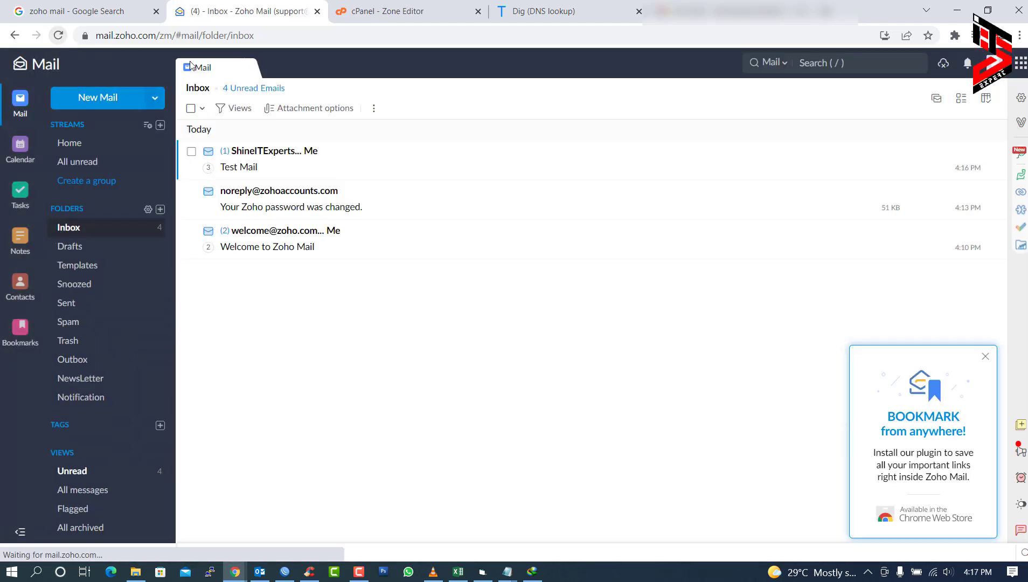
click(322, 162)
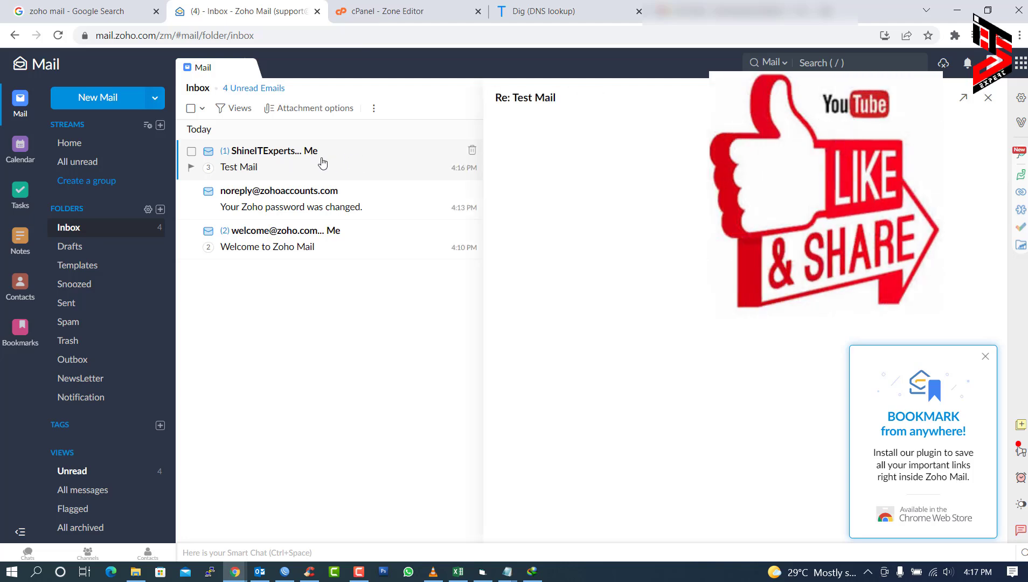
drag(584, 218, 503, 217)
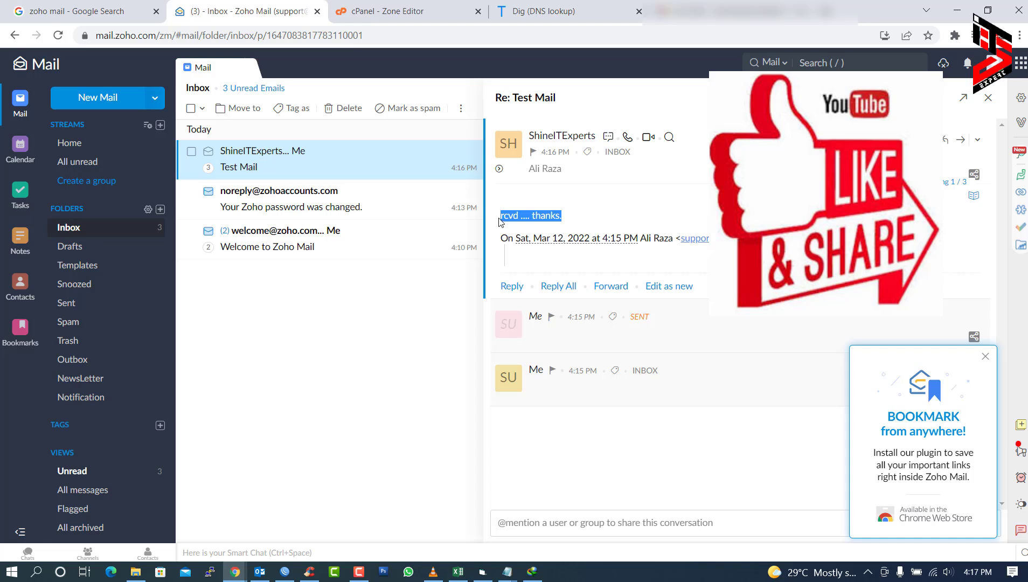
click(988, 97)
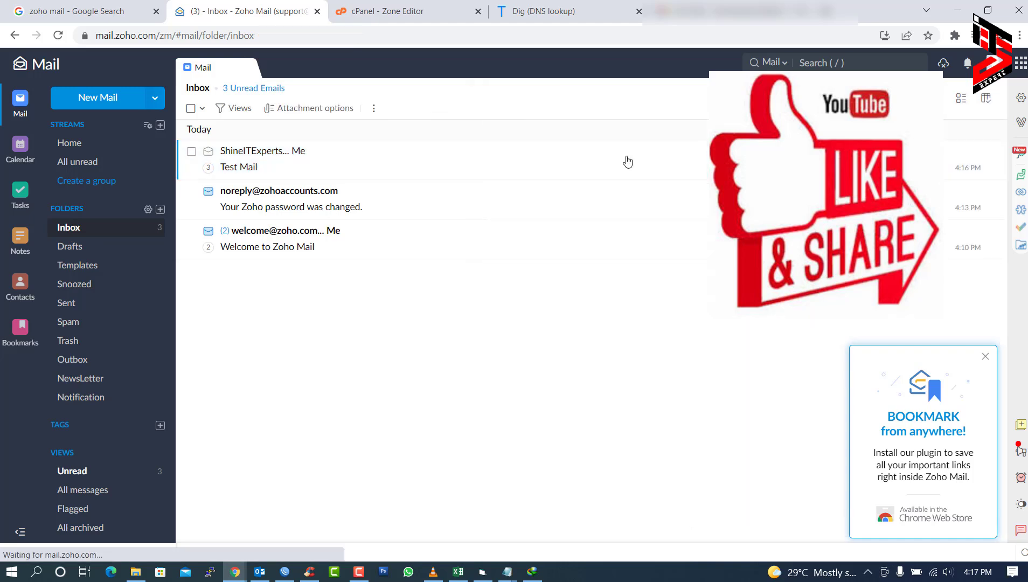